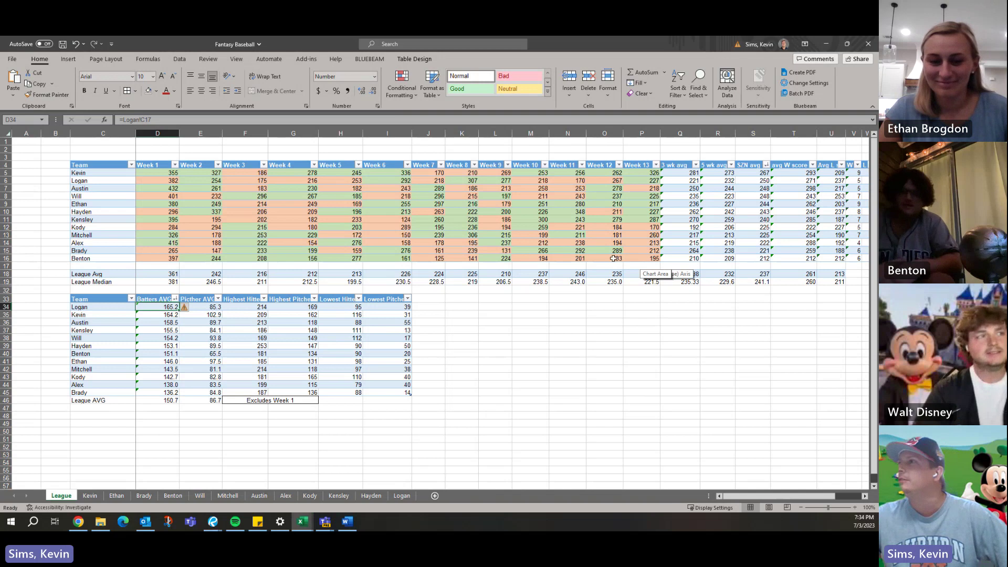
Sort the league score table by Week 13 from largest to smallest.
left_click(655, 259)
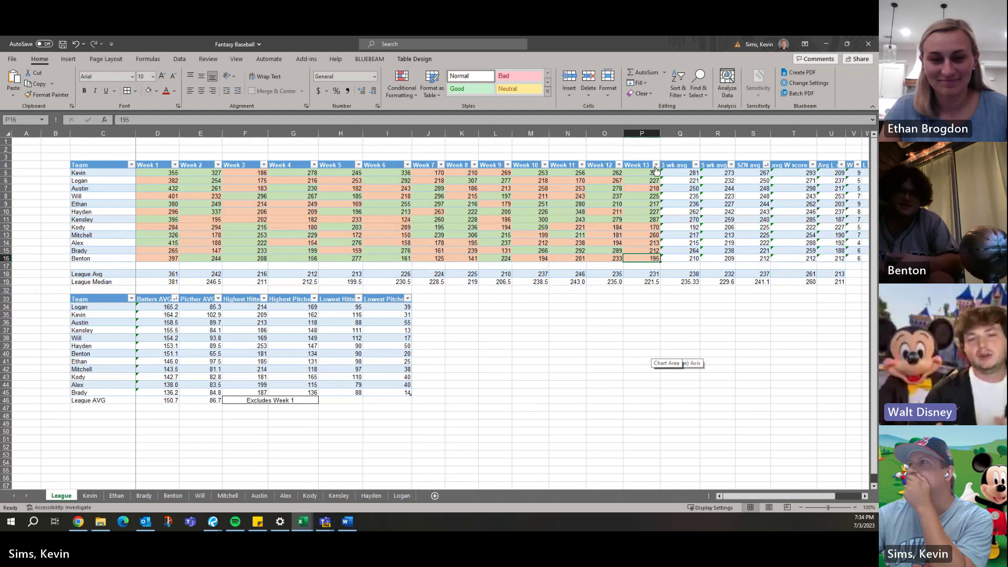
left_click(656, 165)
key("Escape")
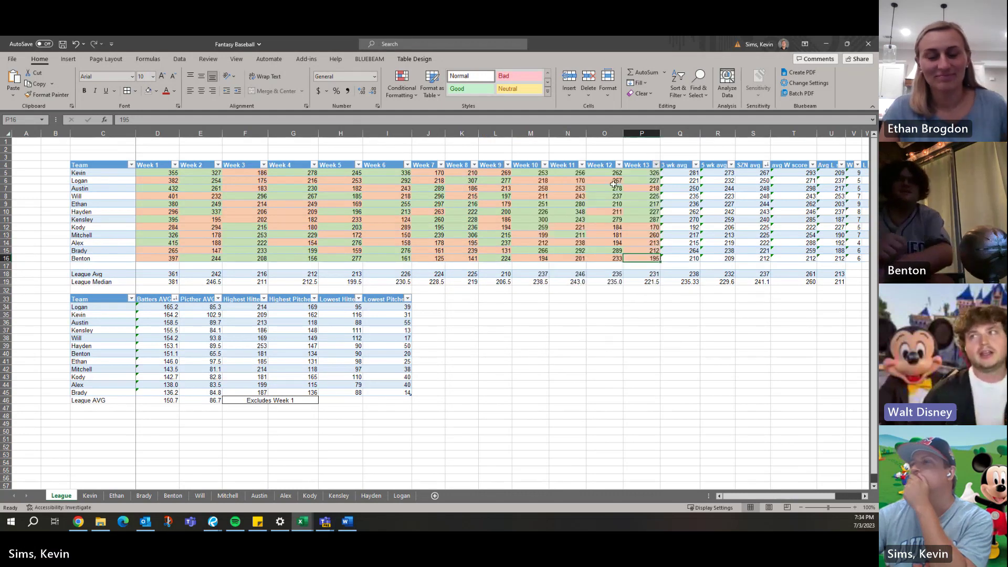
left_click(656, 165)
left_click(646, 180)
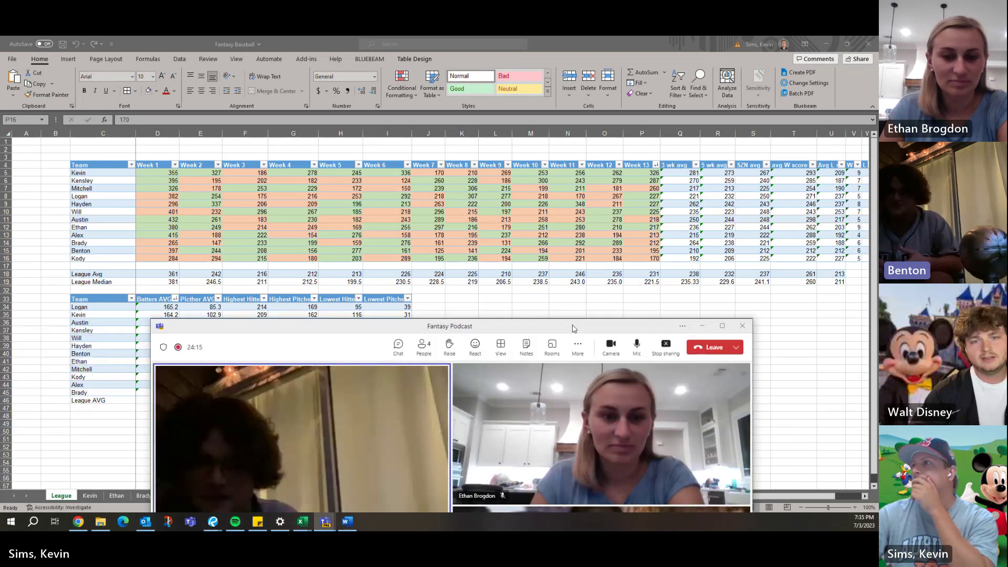
left_click_drag(573, 328, 682, 55)
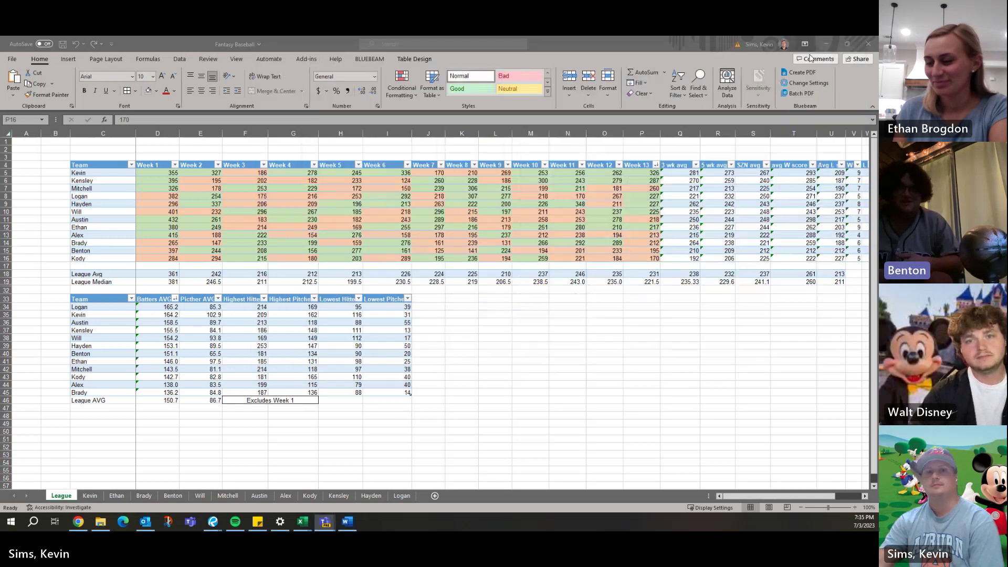
left_click(813, 54)
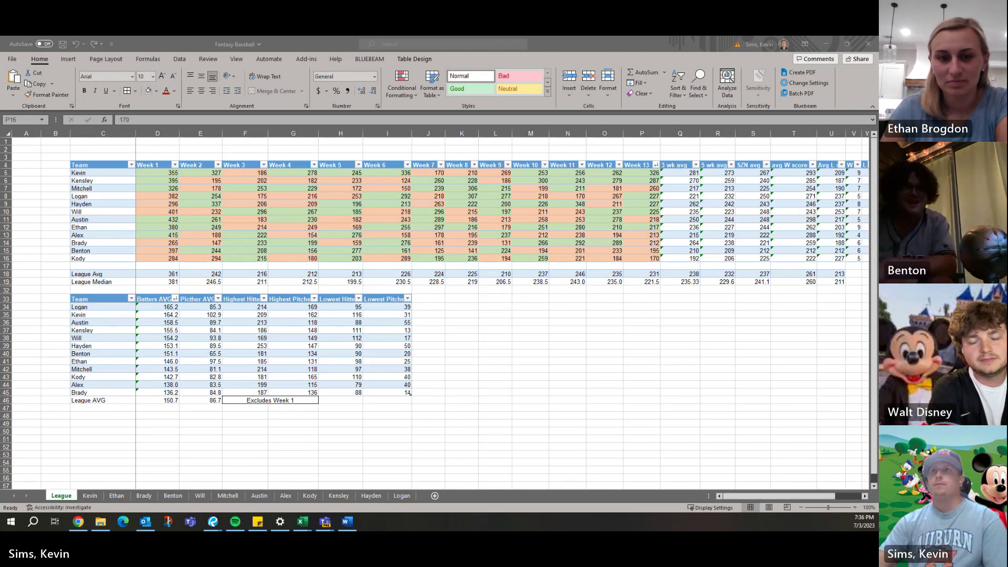
key("super+1")
key("alt+Tab")
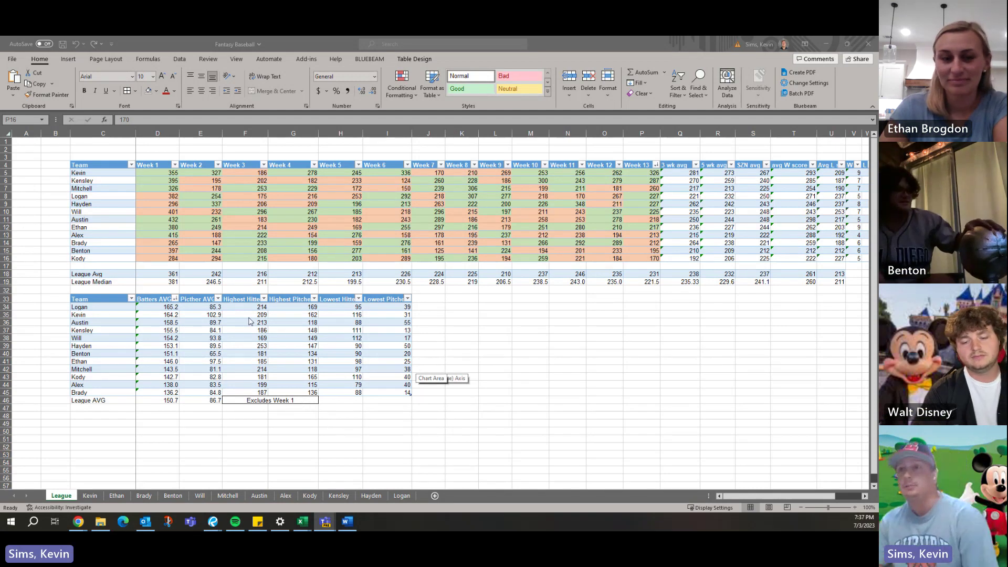
key("alt+Tab")
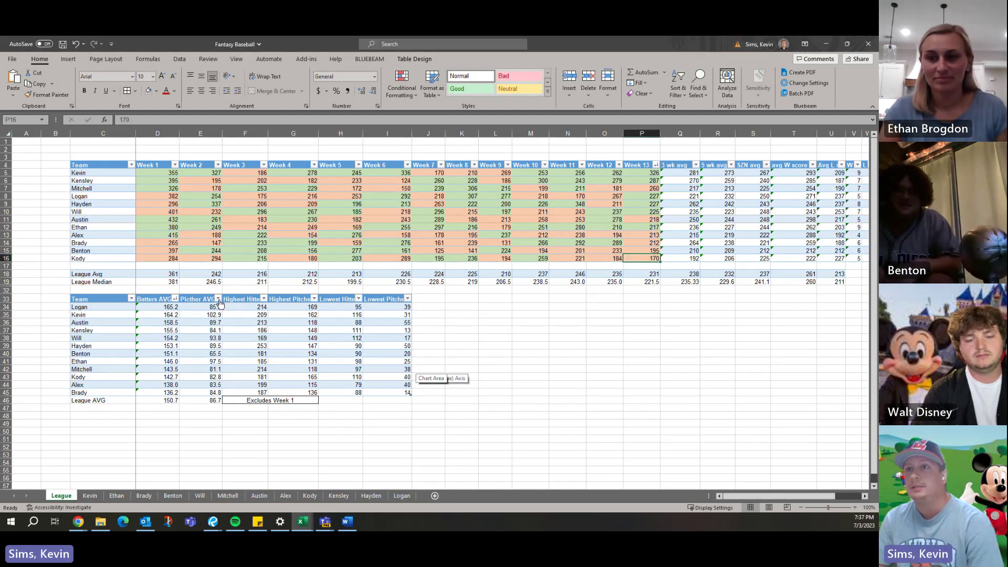
Sort the lower team table by pitching average from smallest to largest and correct that column's header to "Pitcher AVG".
left_click(218, 300)
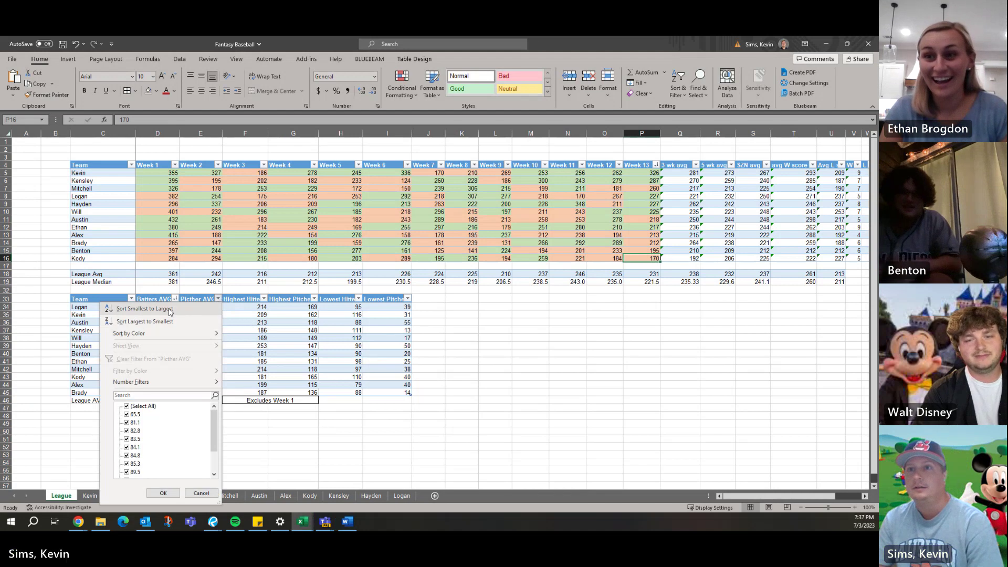
key("Escape")
double_click(199, 299)
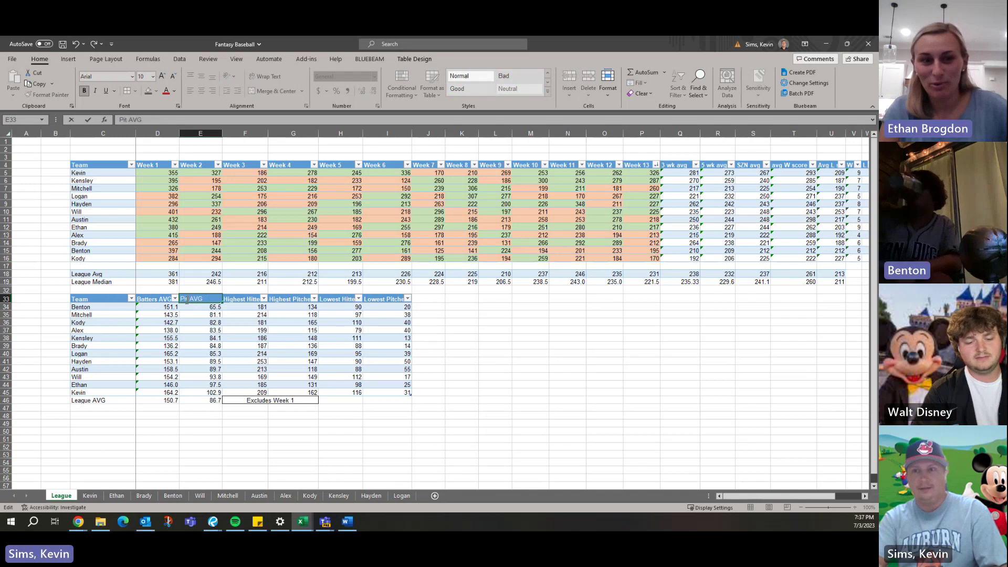
key("Return")
key("Return")
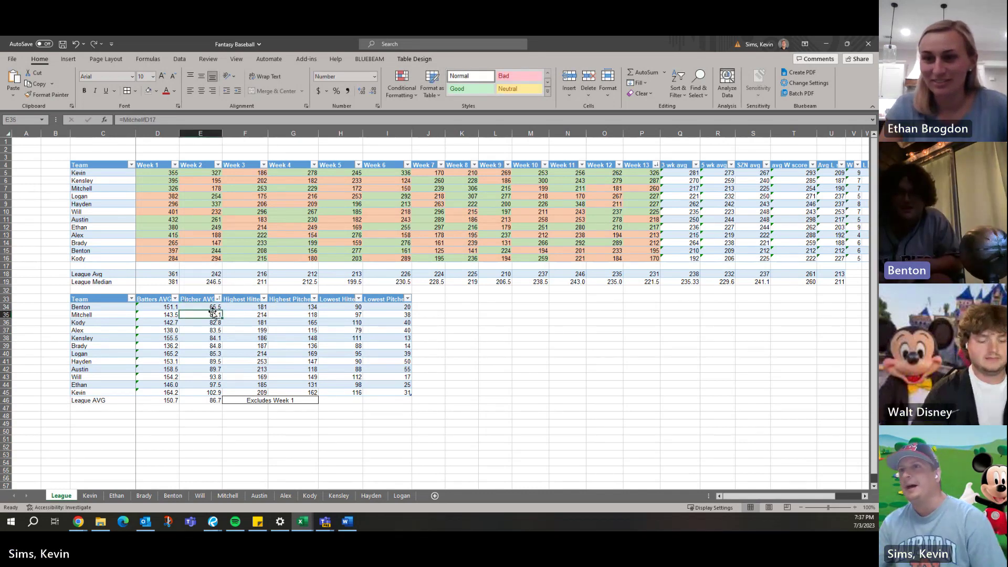
left_click(212, 306)
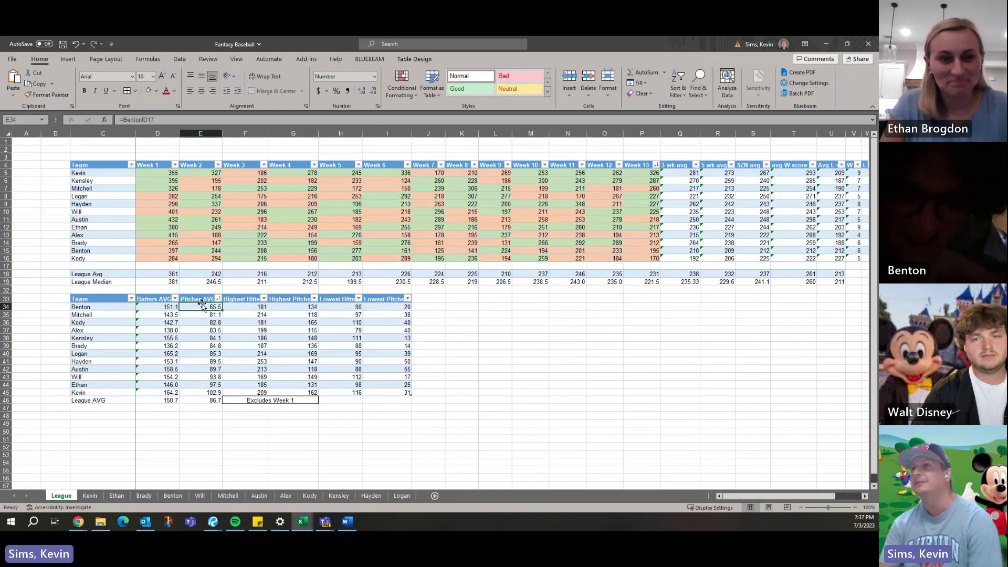
key("Down")
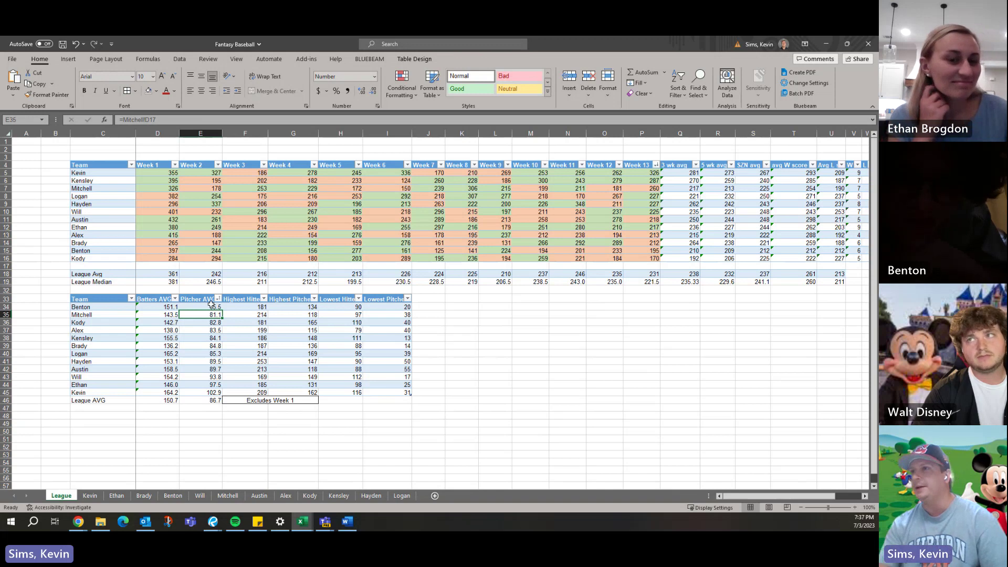
key("Up")
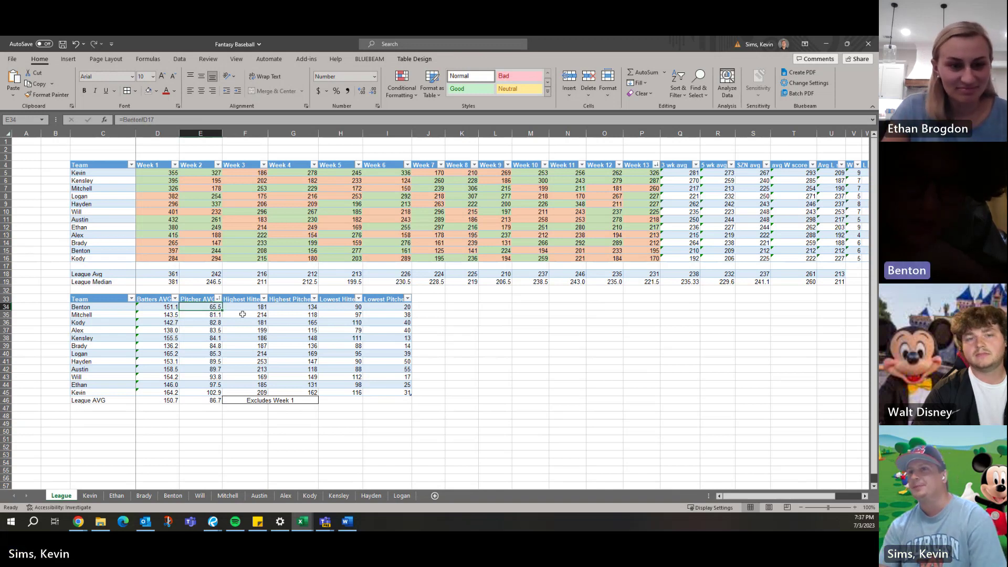
key("Down")
key("Up")
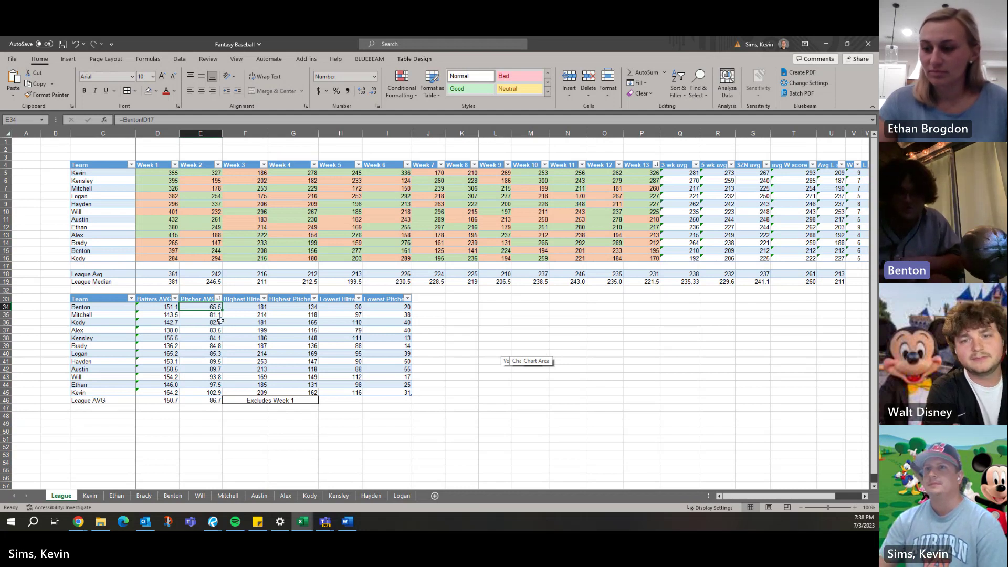
Sort the lower team table by Batters AVG from smallest to largest.
left_click(175, 298)
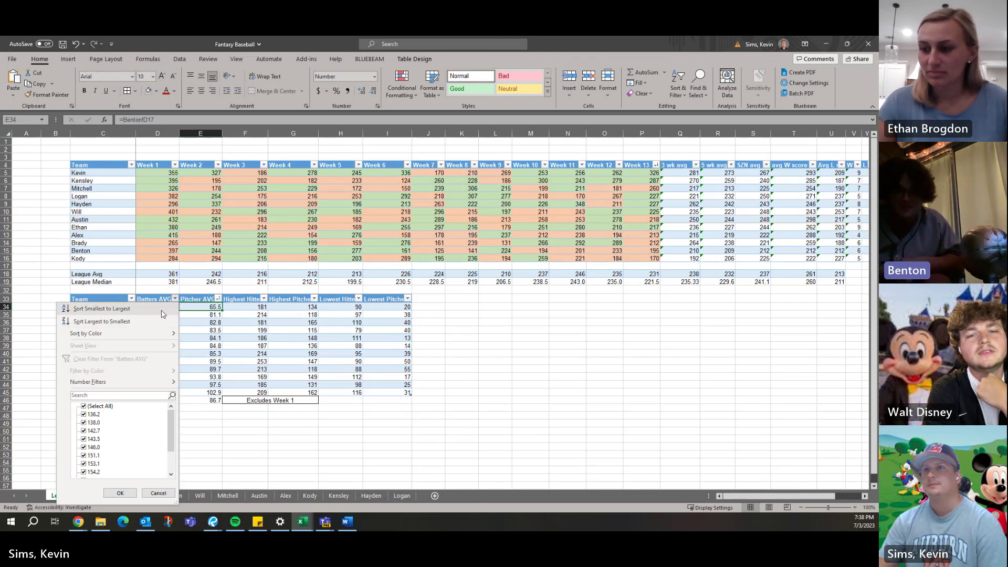
left_click(165, 308)
left_click(167, 306)
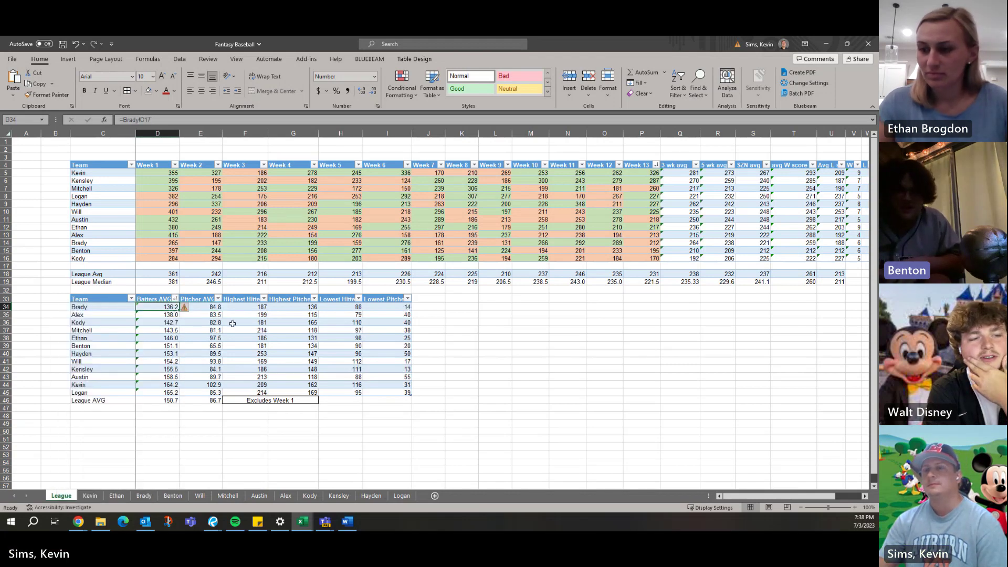
Examine the batting and pitching averages of the team in row 39 and the weekly charts on its own sheet, and return to the League sheet.
key("Down")
key("Down")
key("Down")
key("Down")
key("Down")
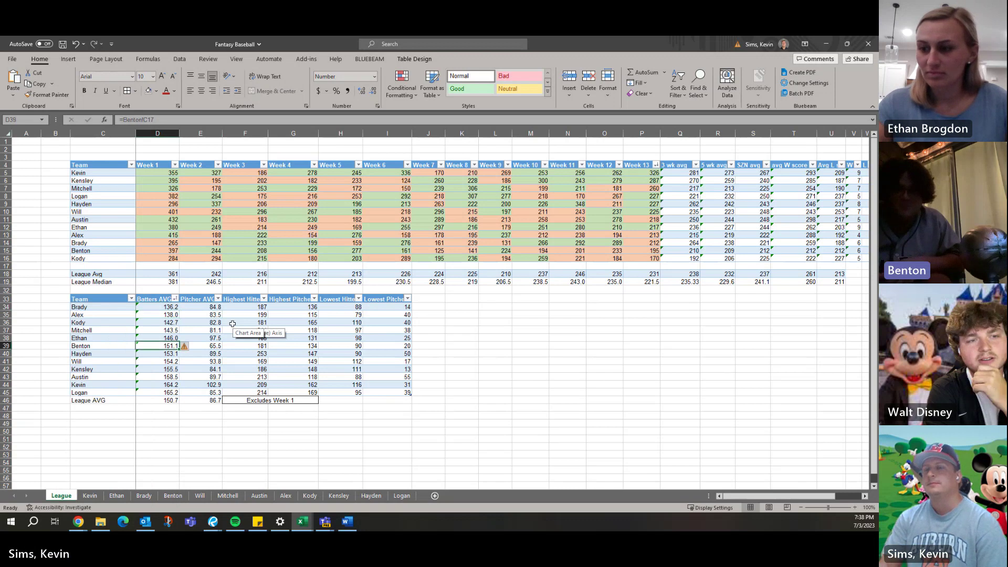
key("Right")
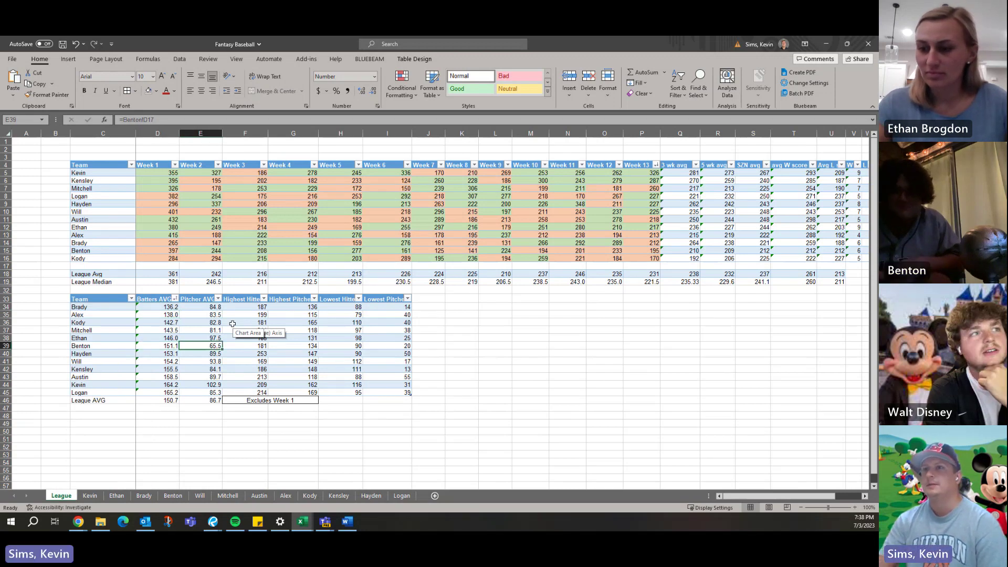
left_click(180, 496)
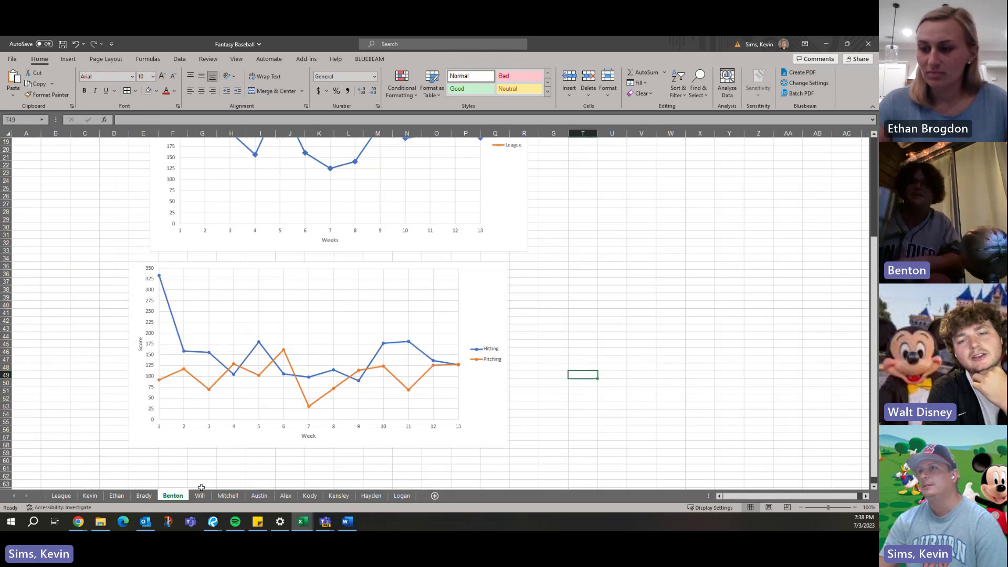
scroll(292, 392, "up", 6)
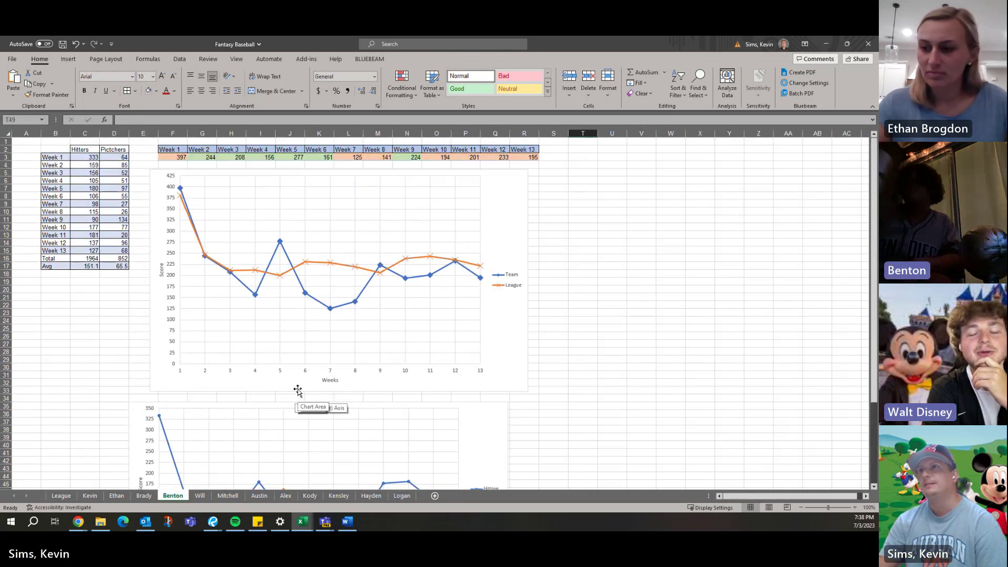
scroll(302, 388, "down", 5)
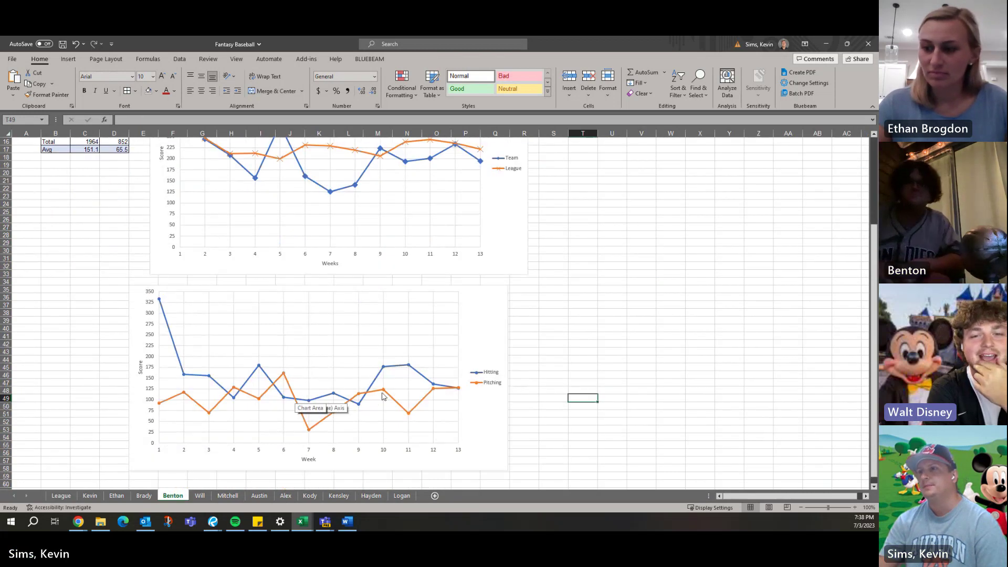
scroll(400, 409, "up", 4)
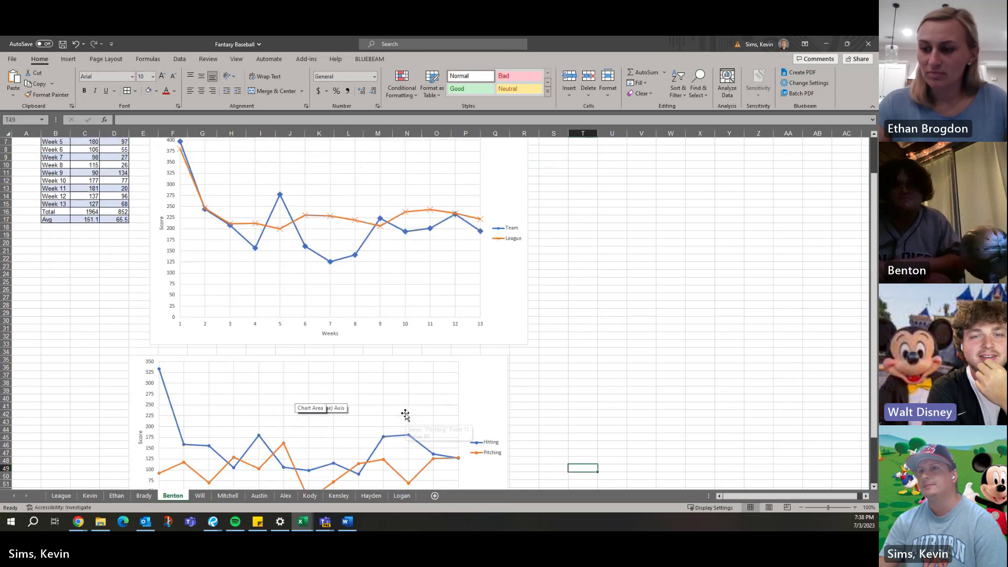
left_click(75, 496)
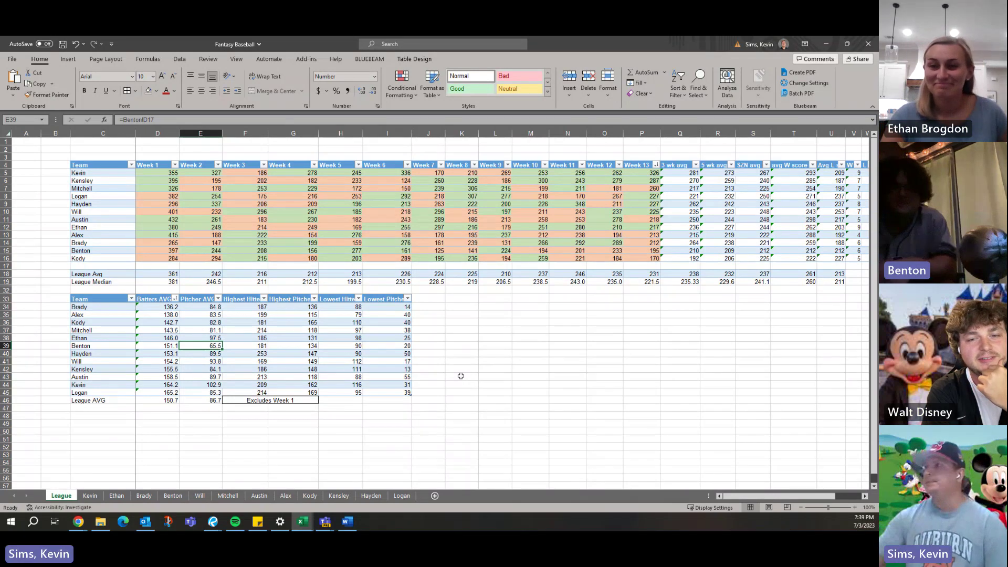
Examine the row 15 team's win-loss record, median-based true wins, average winning and losing scores, and season average.
left_click(858, 253)
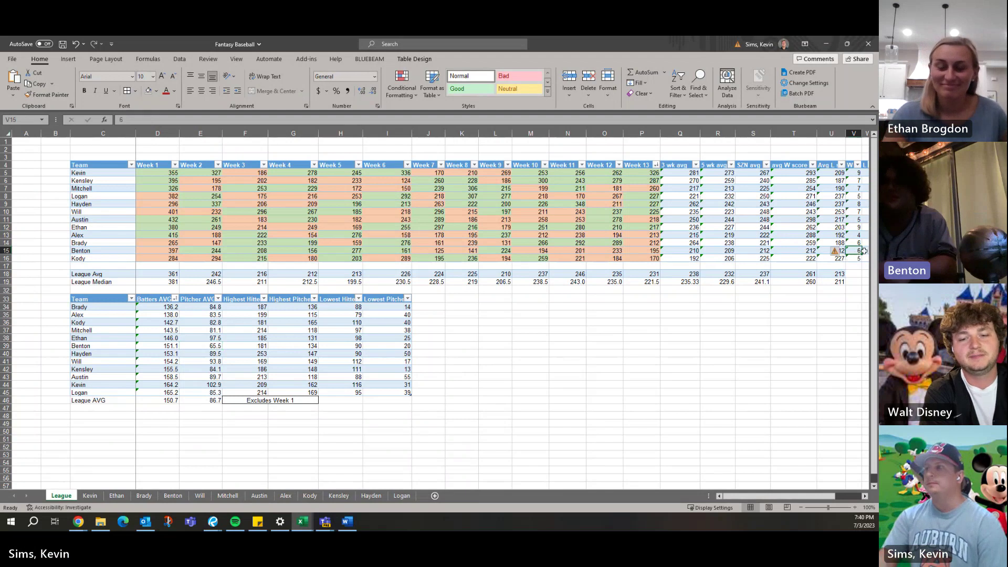
key("Right")
key("Right")
scroll(864, 252, "right", 1)
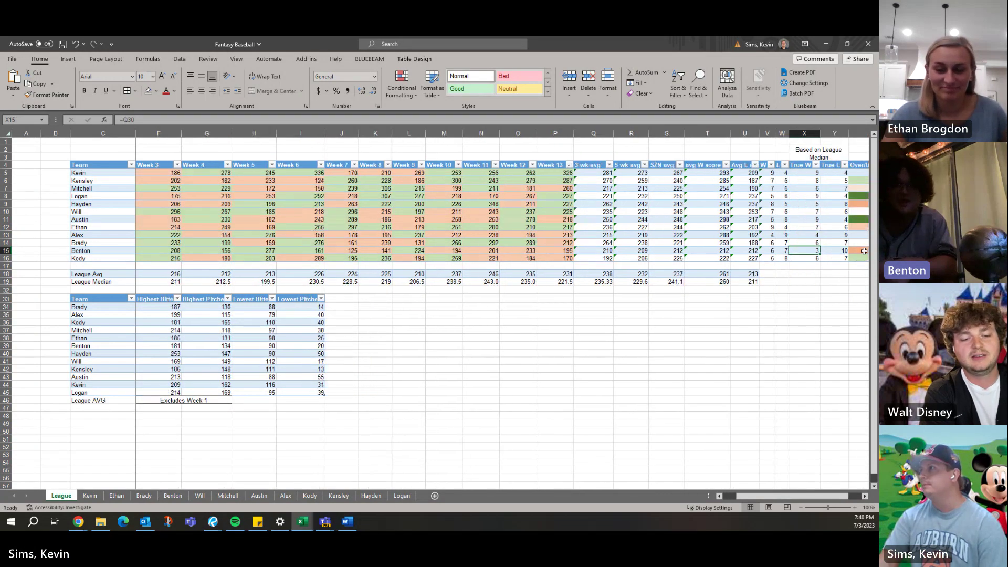
key("Left")
key("Left")
key("Left")
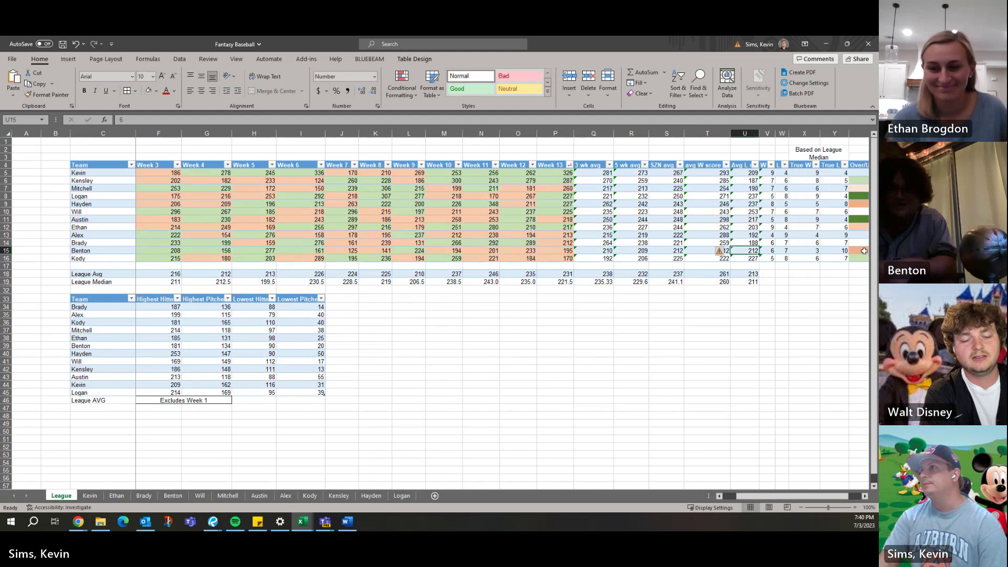
key("Left")
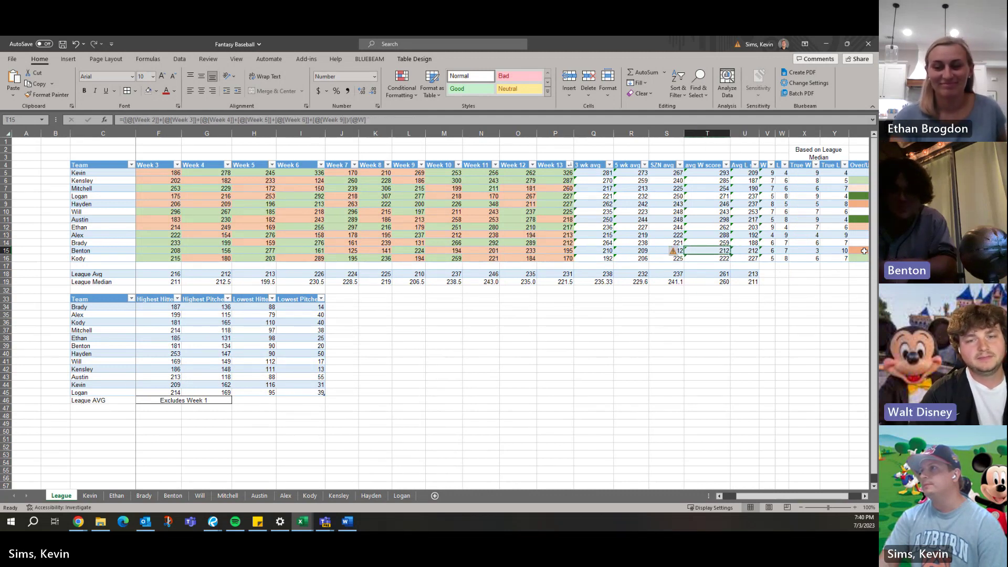
key("Right")
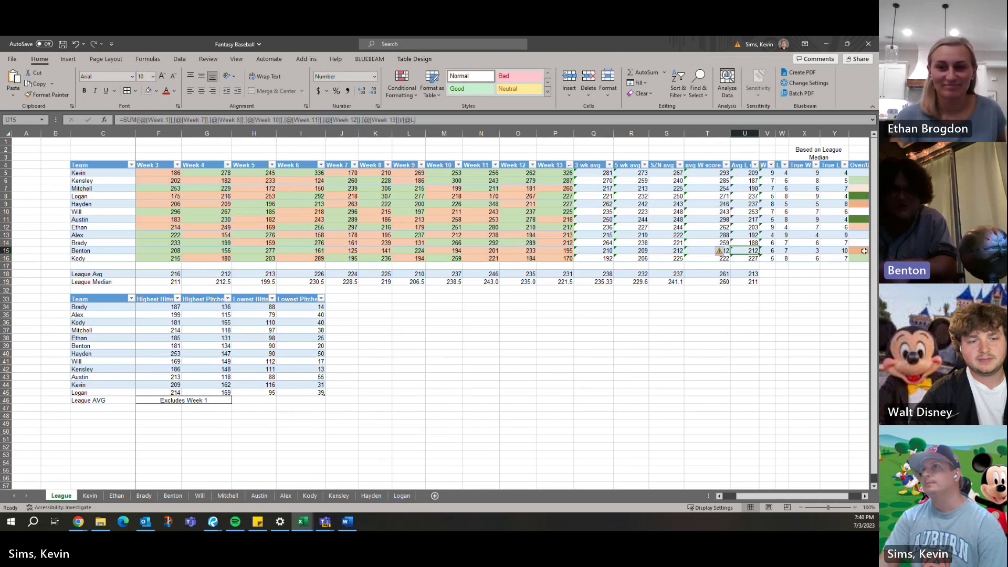
key("Left")
key("Right")
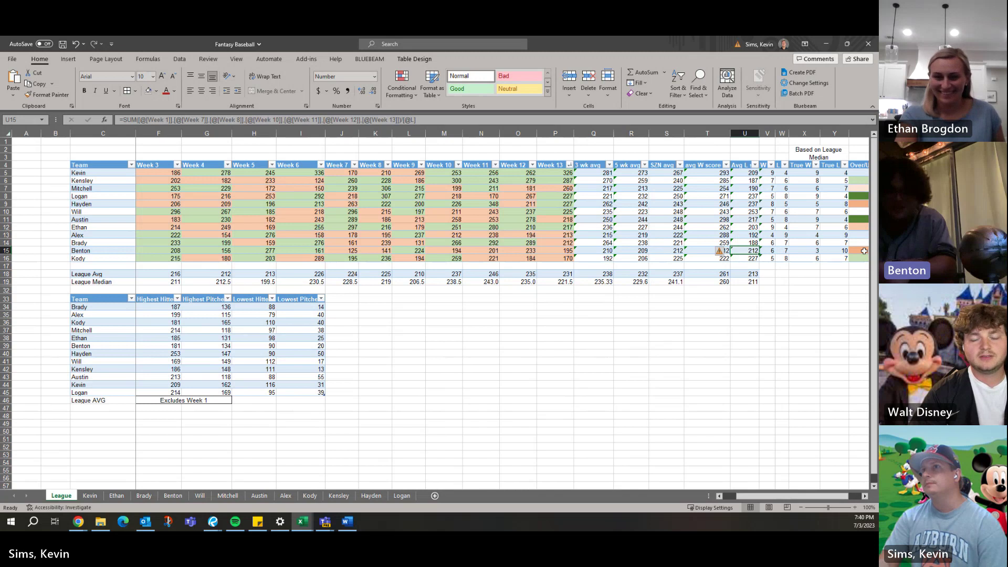
key("Left")
key("Left")
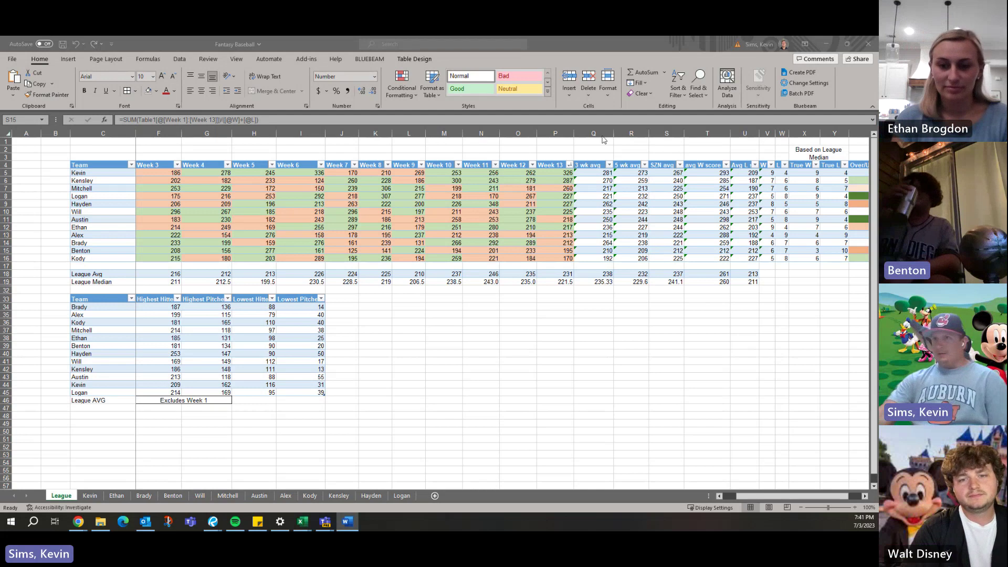
Examine the weekly scores of the team in row 6 from Week 1 through Week 10.
left_click(359, 180)
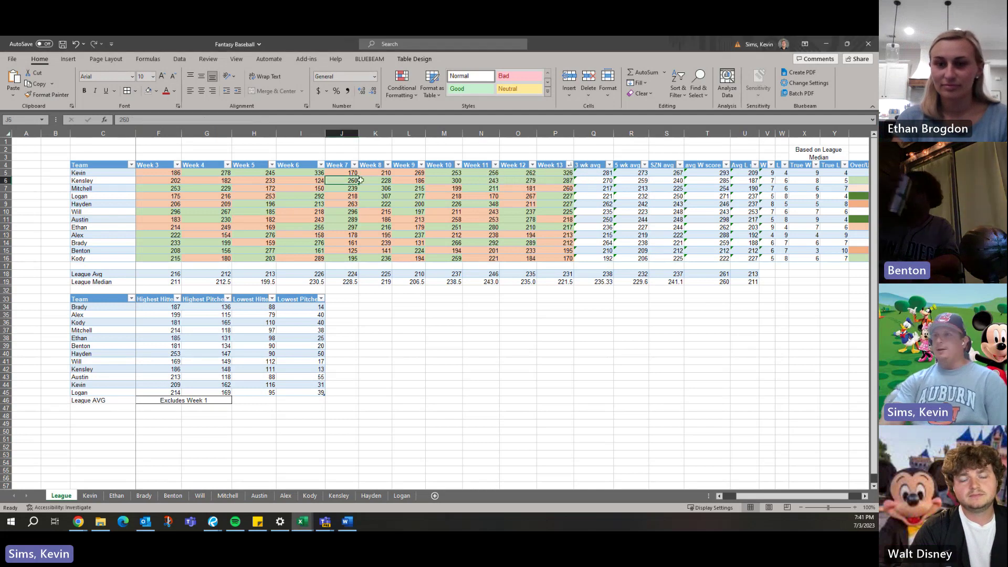
key("Left")
key("Left")
key("Left")
key("Left")
key("Left")
key("Left")
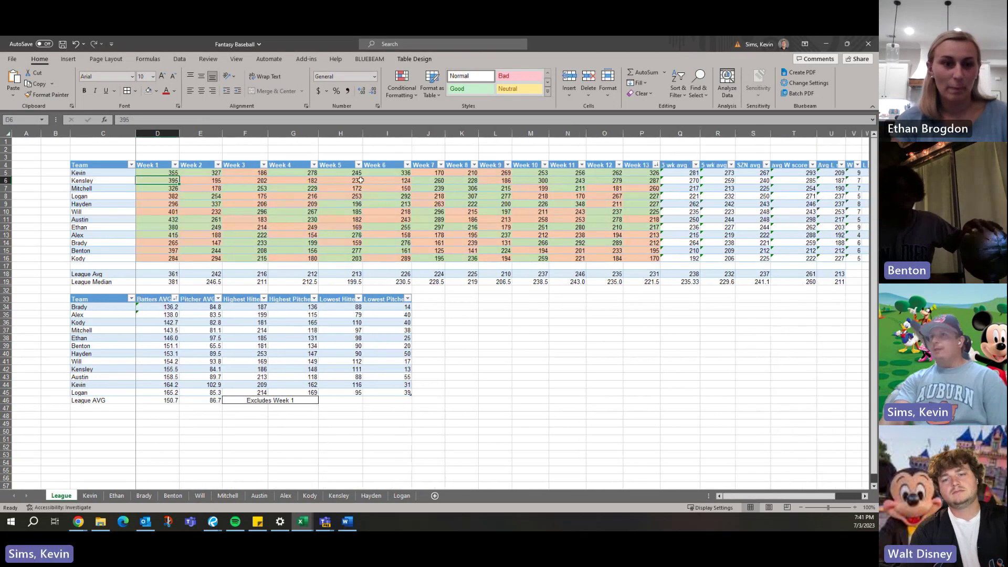
key("Right")
key("Right")
key("Right")
key("Right")
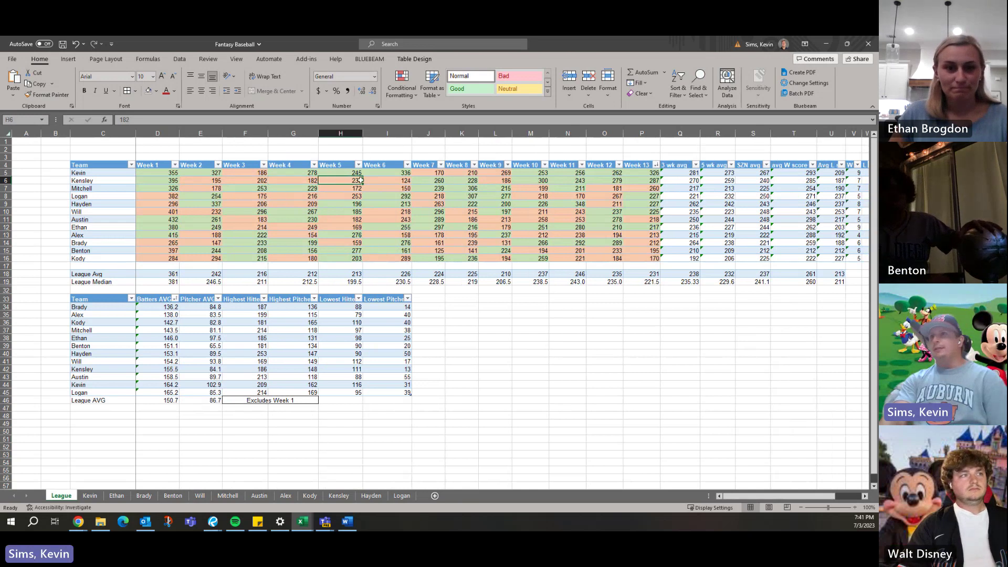
key("Right")
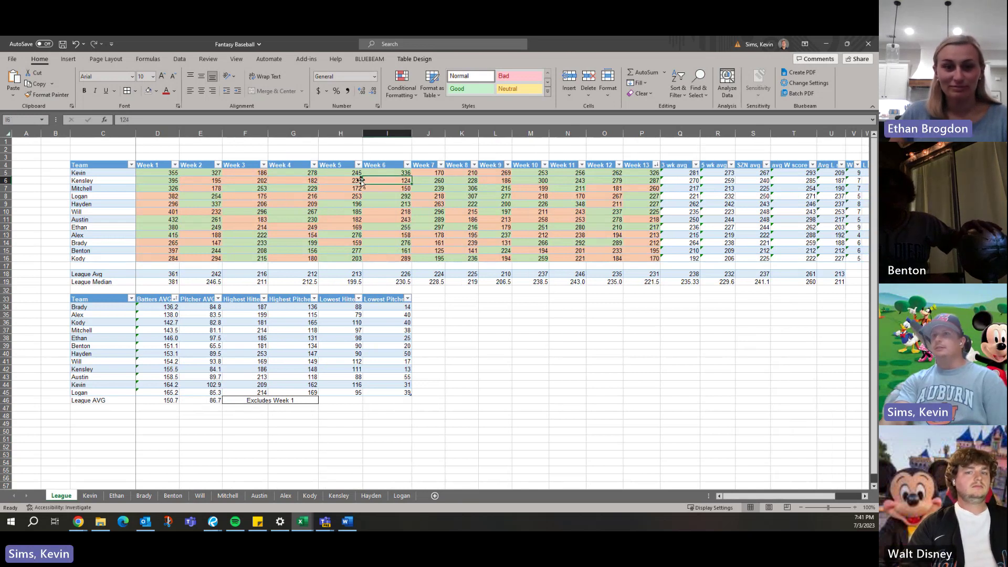
key("Right")
key("Right")
key("Right")
key("Right")
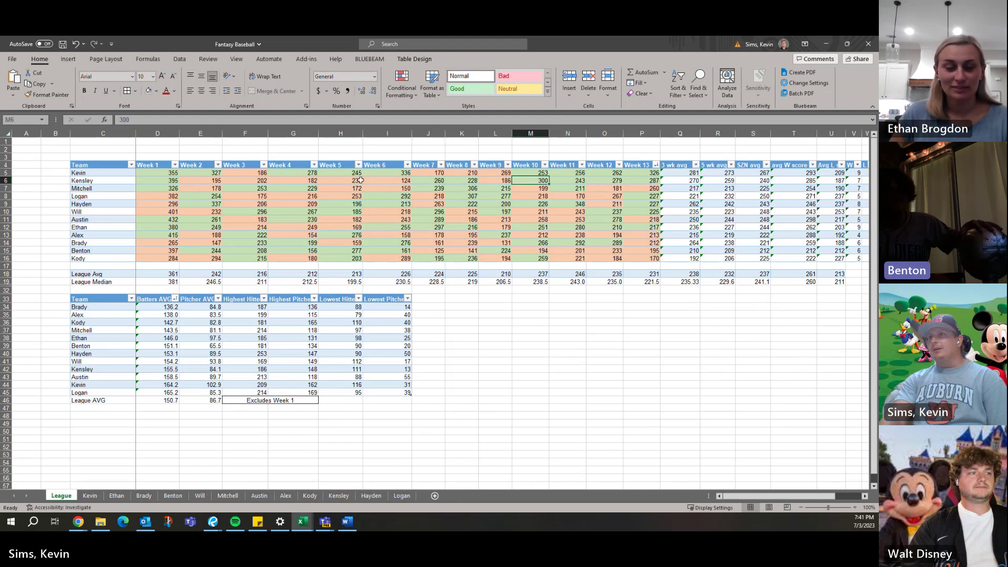
Examine the row 6 team's Week 11 score, and the weekly charts and Week 13 score on its own sheet.
key("Right")
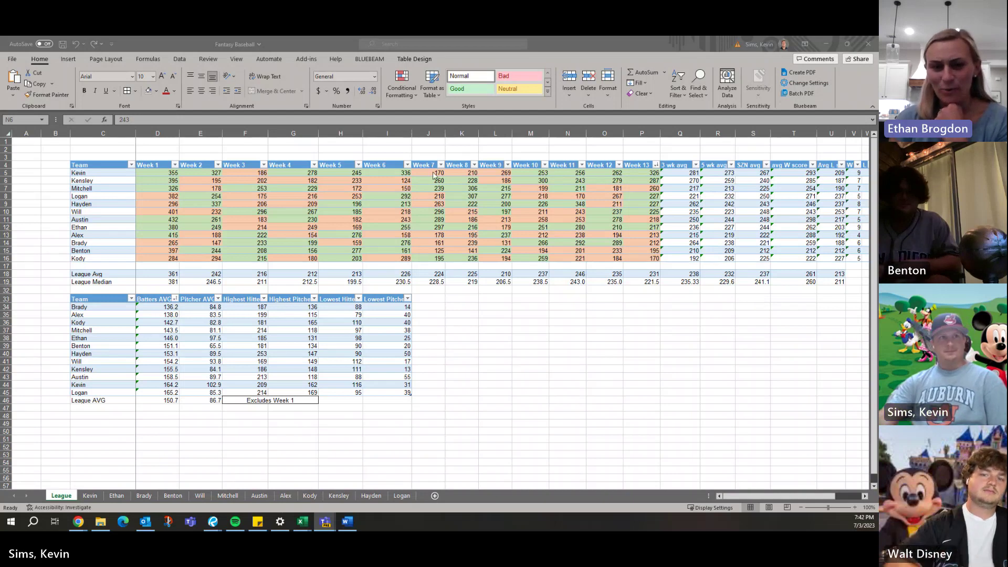
key("alt+Tab")
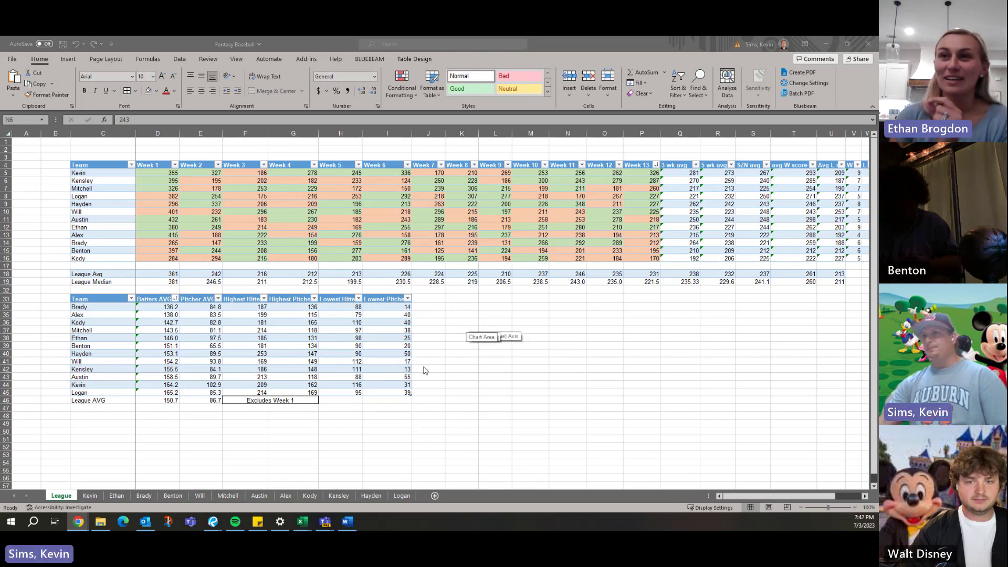
left_click(339, 495)
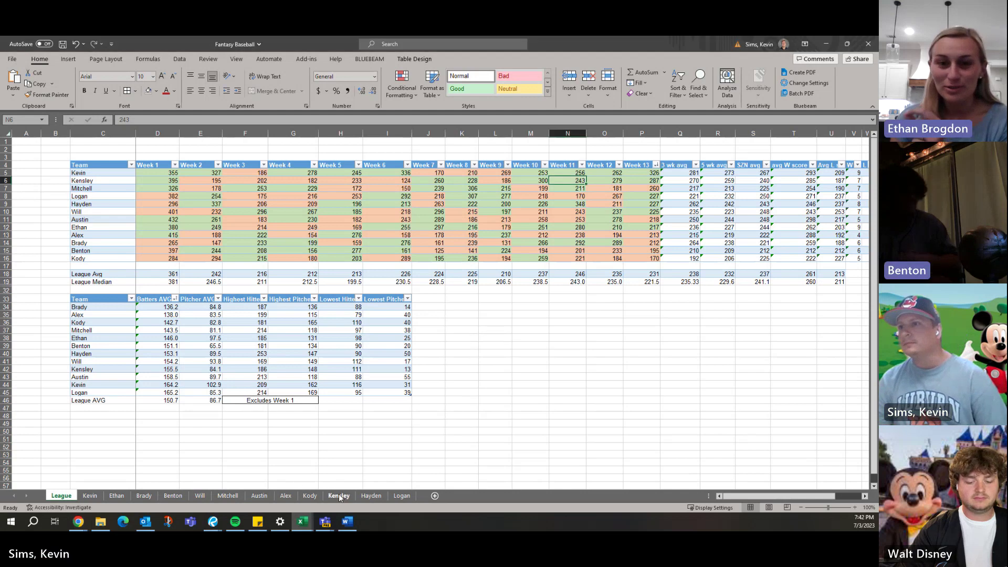
scroll(378, 346, "up", 6)
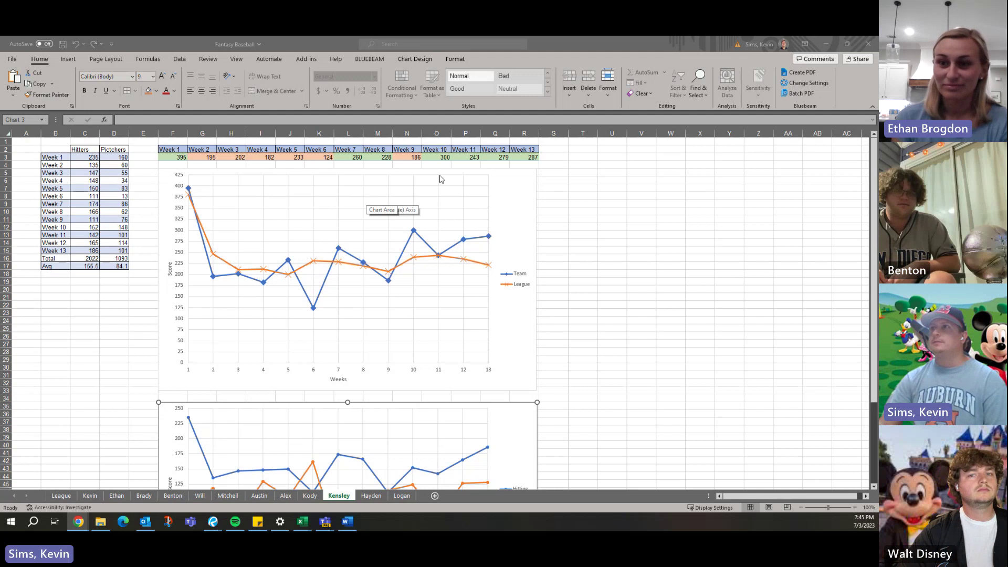
left_click(528, 157)
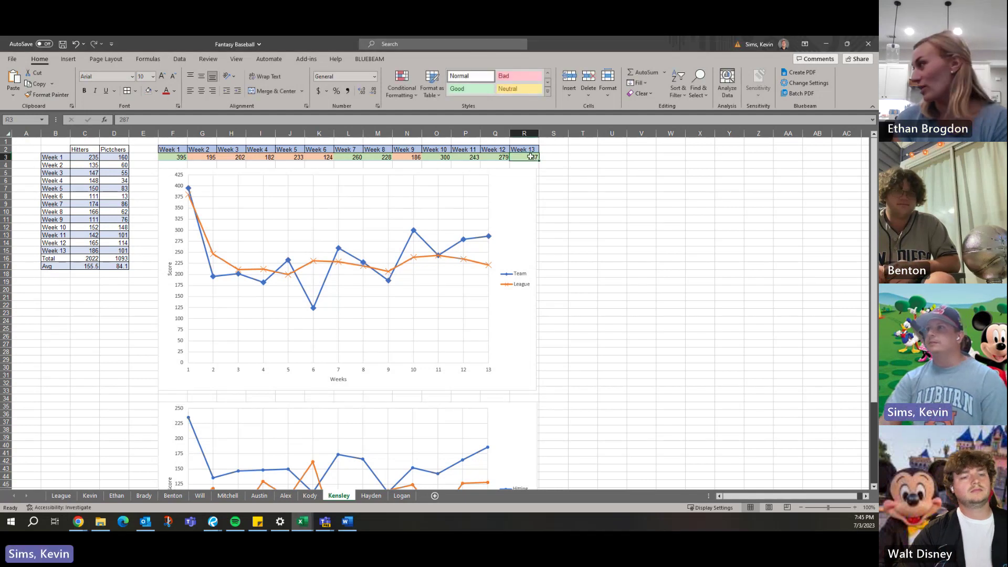
key("Left")
left_click(530, 157)
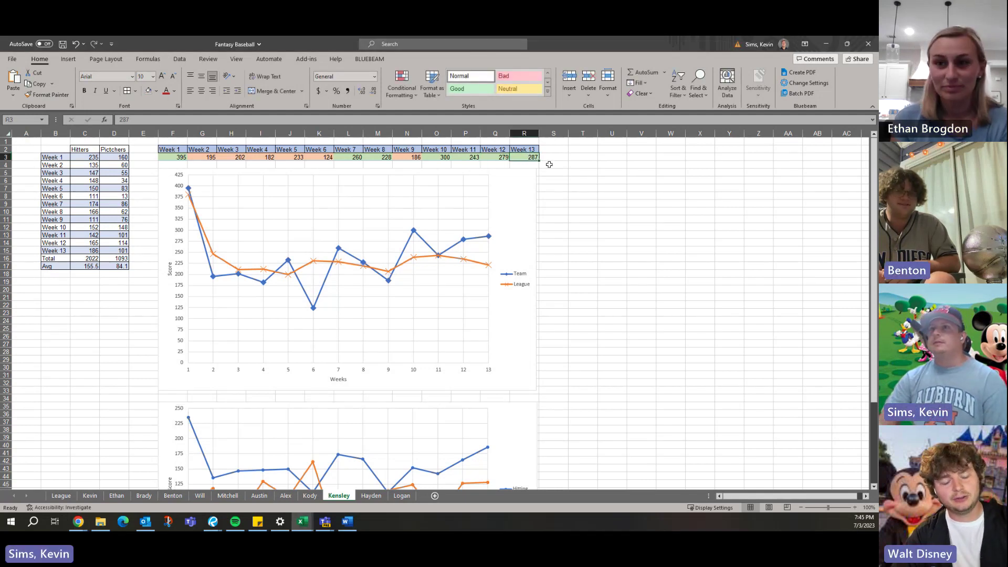
Sort the upper team table on the League sheet by 3 wk avg from largest to smallest and review the top two teams.
left_click(68, 497)
left_click(696, 165)
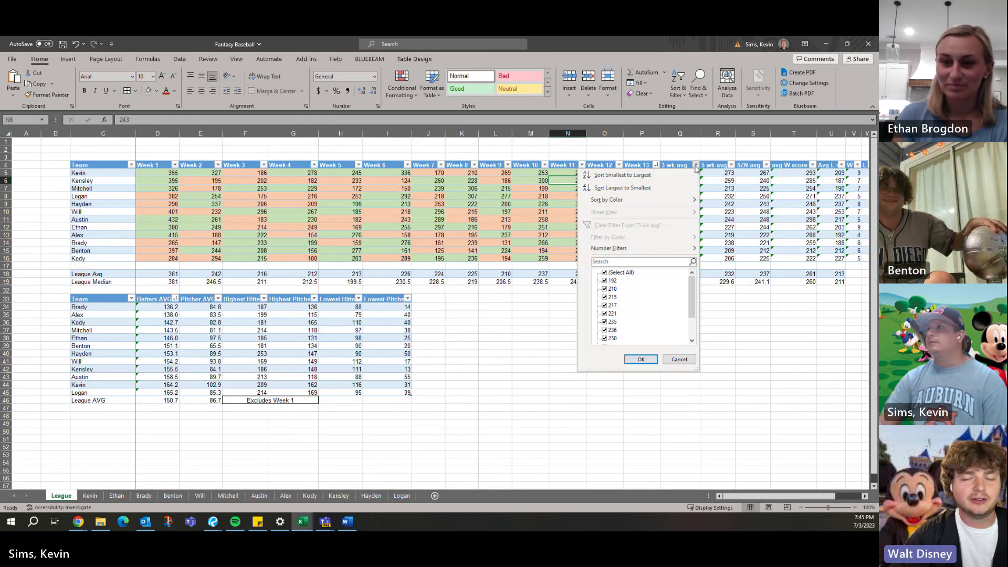
left_click(687, 184)
left_click(694, 173)
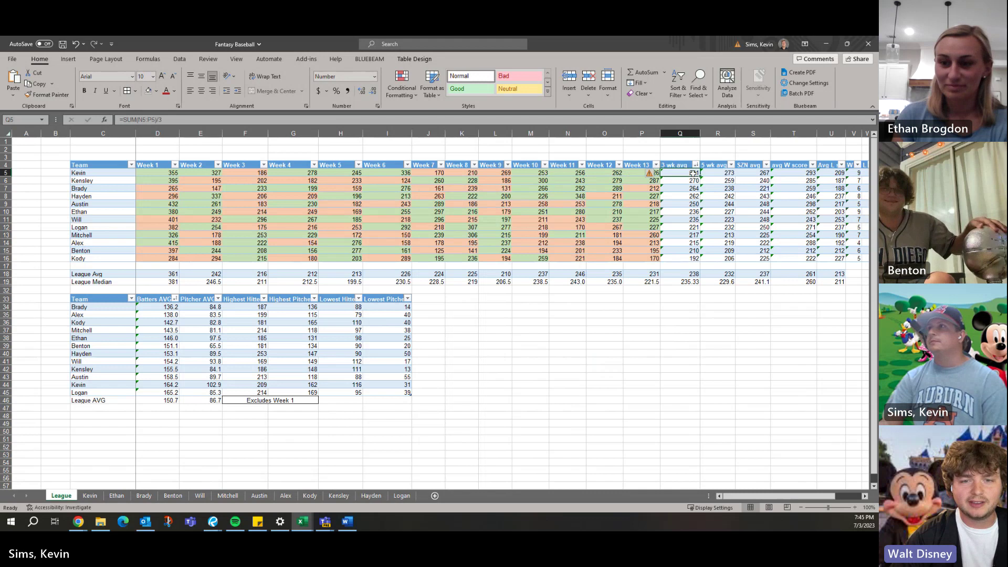
key("Down")
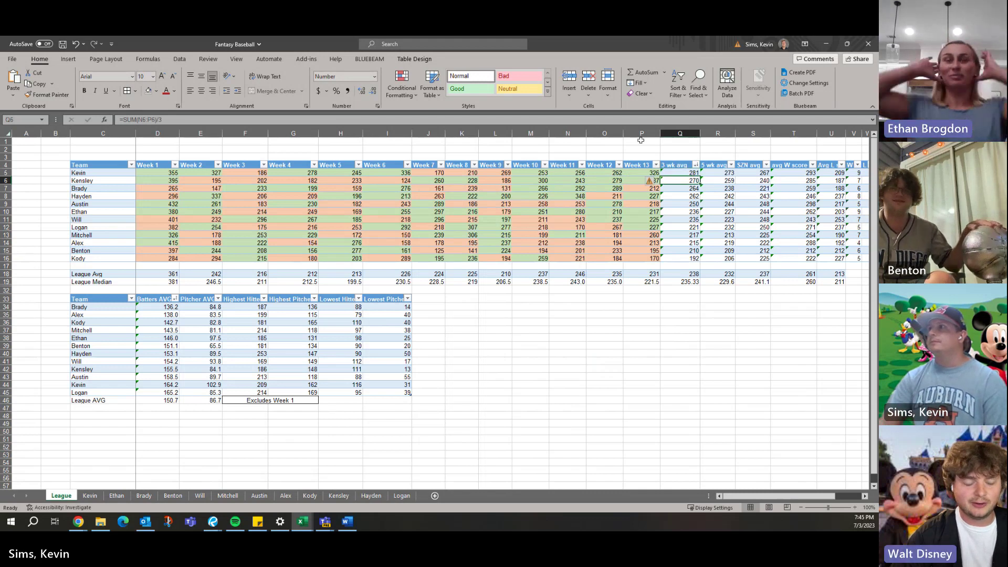
Sort the upper team table by 5 wk avg from largest to smallest and compare the row 6 team's recent averages.
left_click(731, 165)
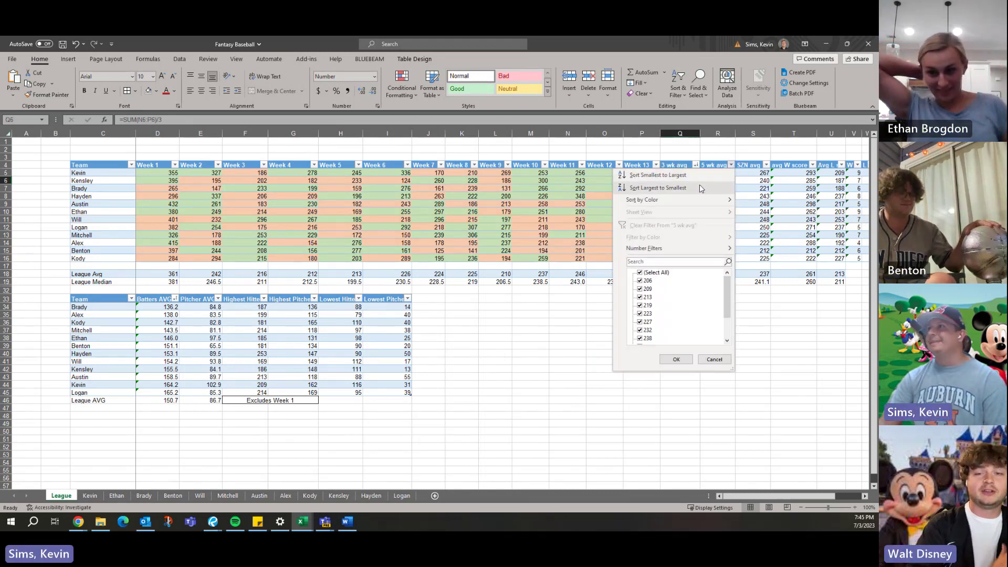
left_click(699, 183)
left_click(729, 172)
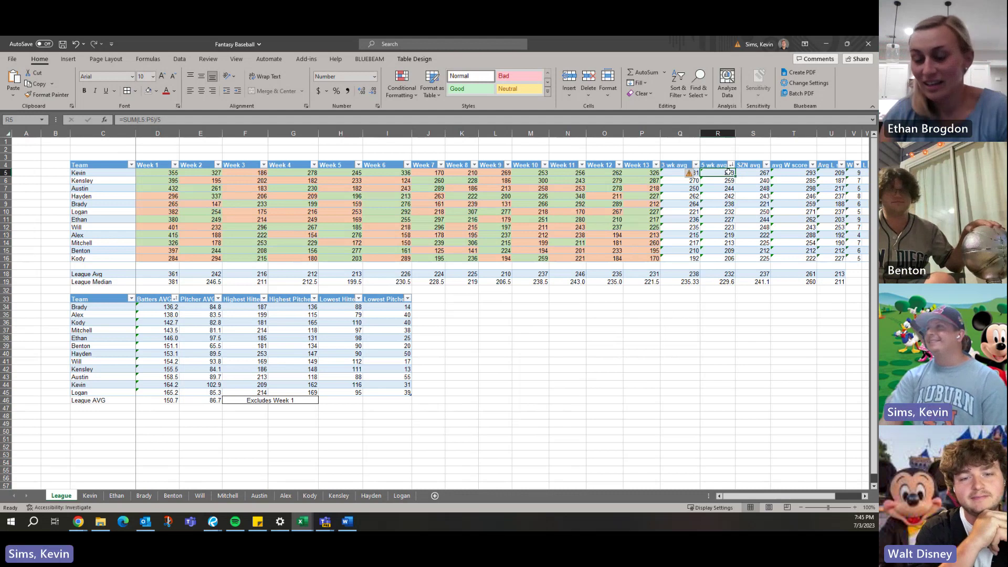
key("Down")
key("Left")
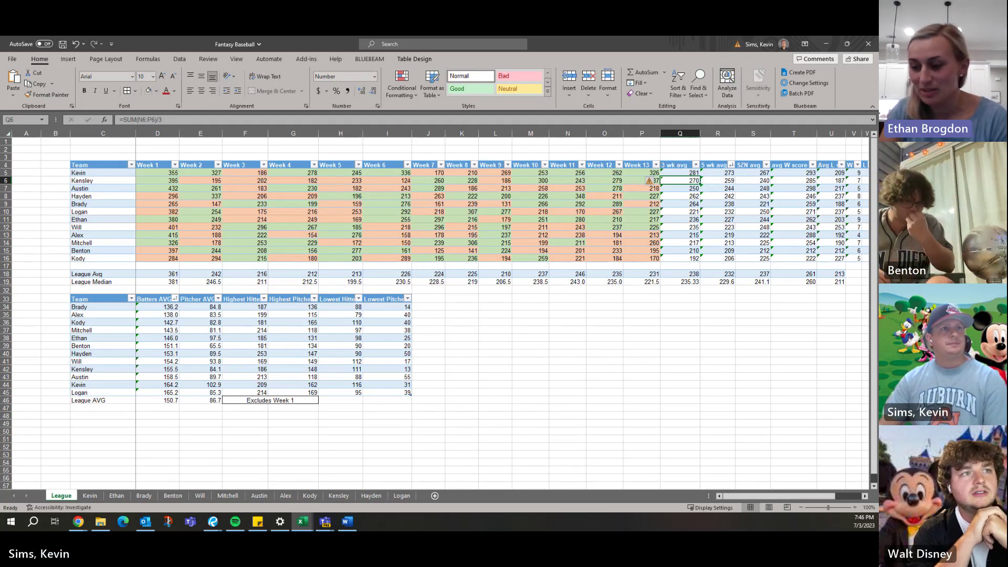
Sort the upper team table by SZN avg from largest to smallest and check the row 16 team's average losing score.
key("alt+Tab")
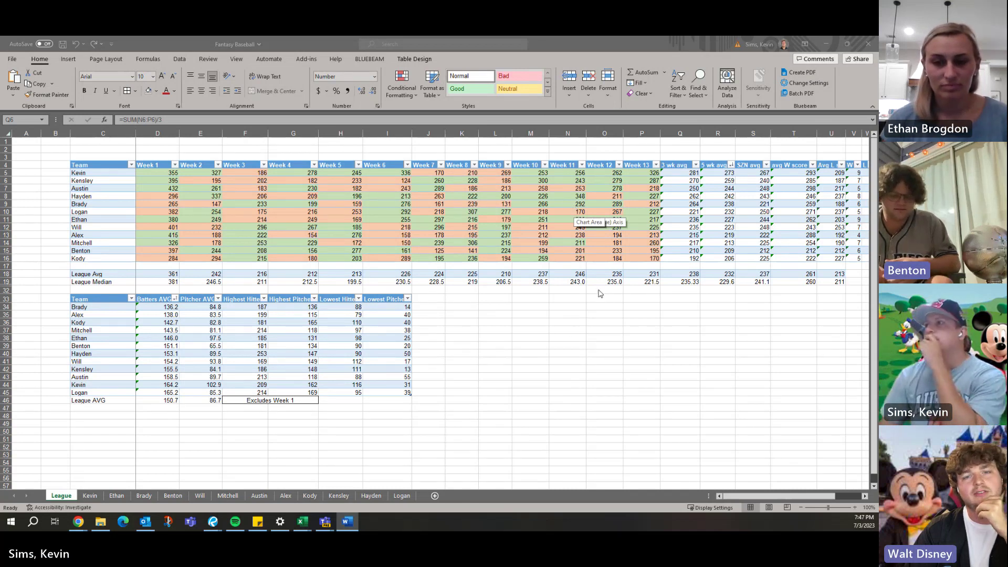
key("alt+Tab")
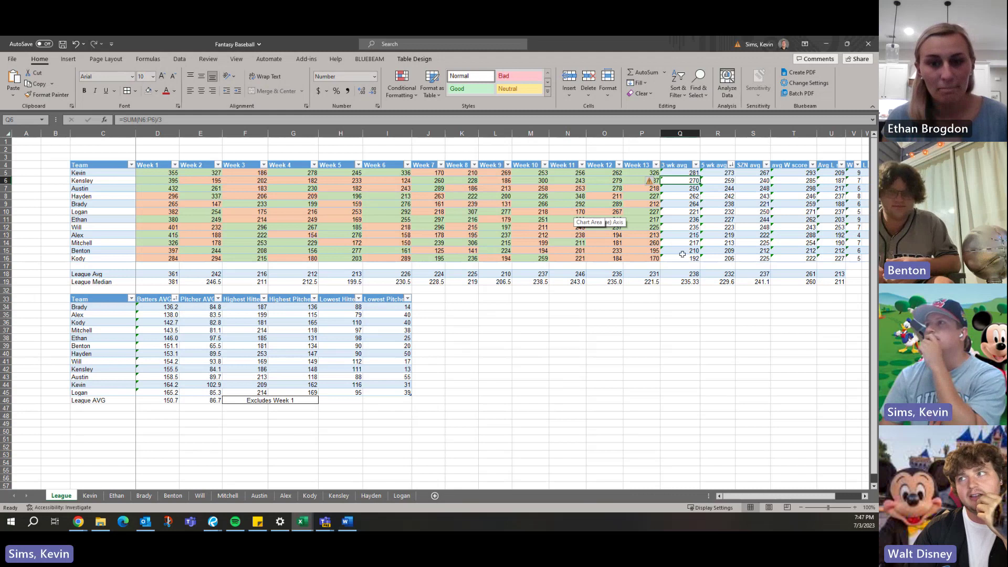
left_click(766, 165)
left_click(705, 188)
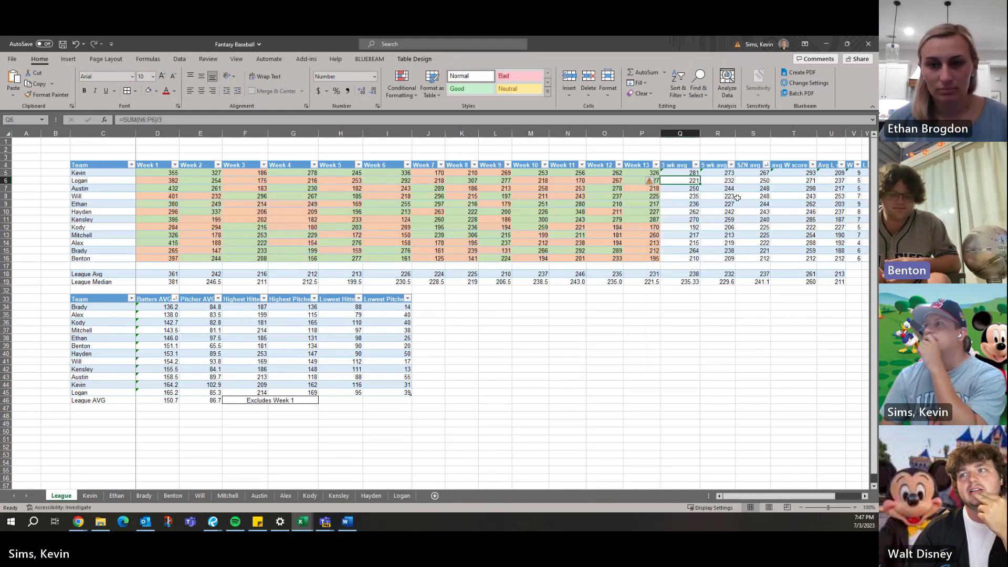
left_click(757, 257)
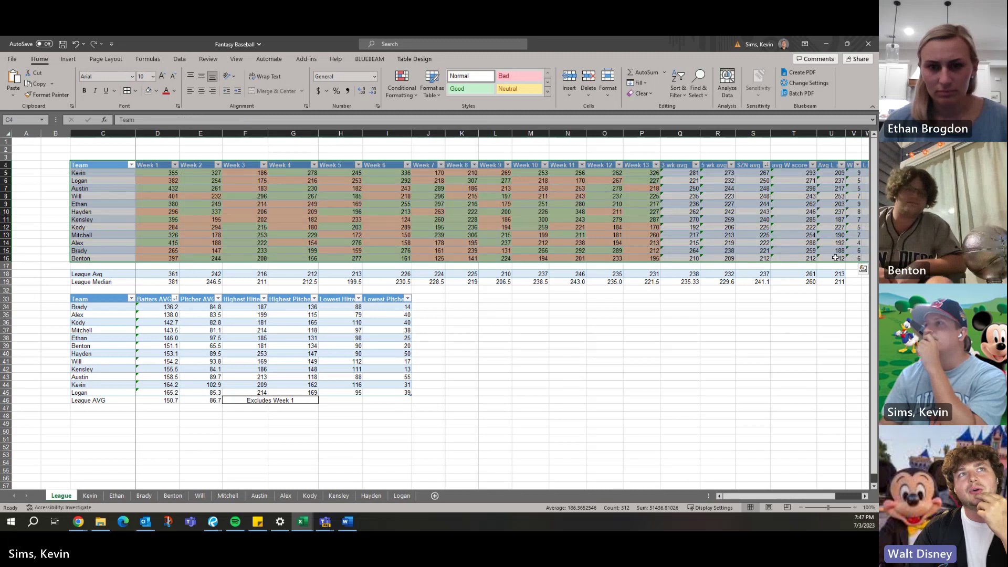
left_click(828, 258)
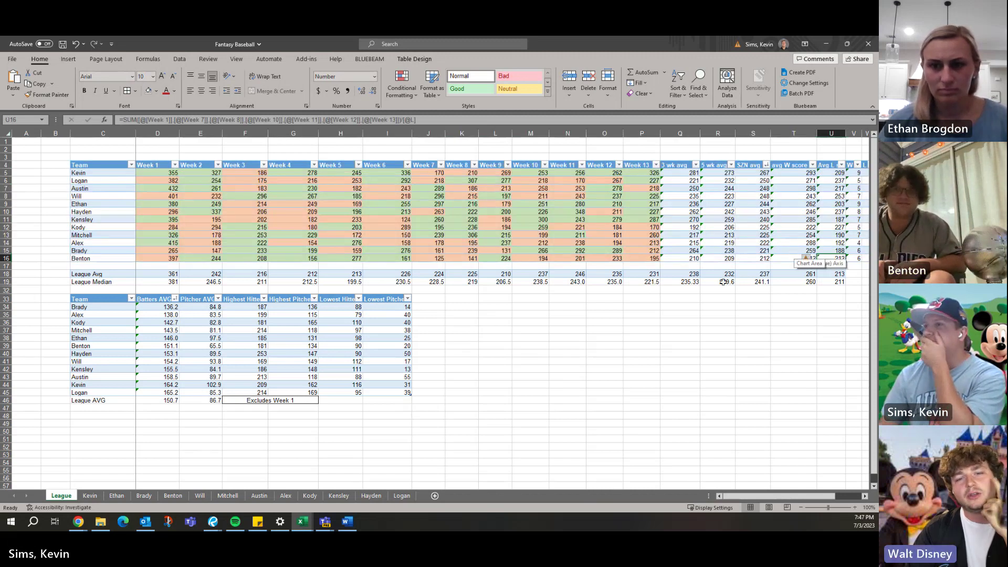
Examine the weekly hitter and pitcher scores and totals on the row 16 team's own sheet, and return to the League sheet.
left_click(174, 496)
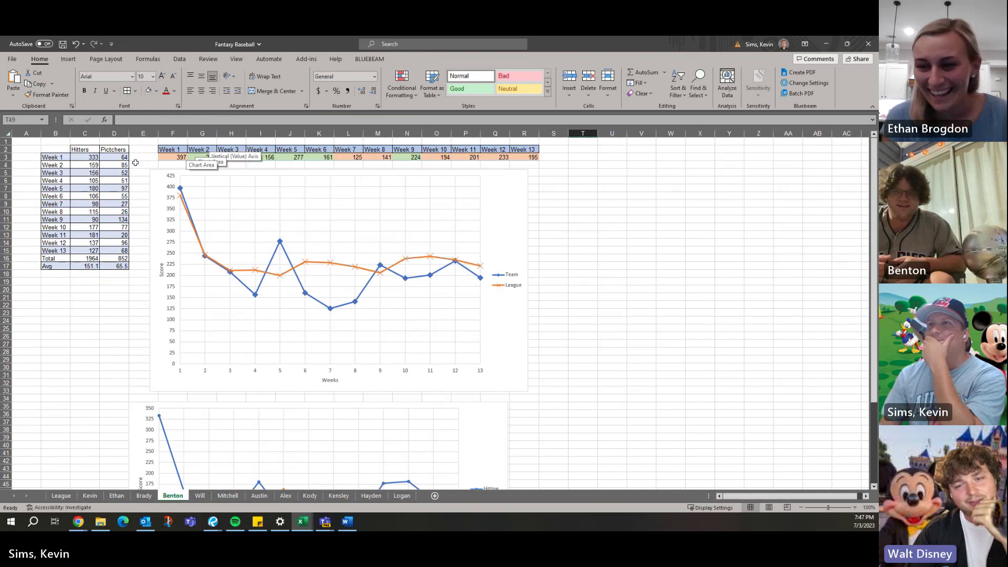
left_click_drag(93, 157, 112, 181)
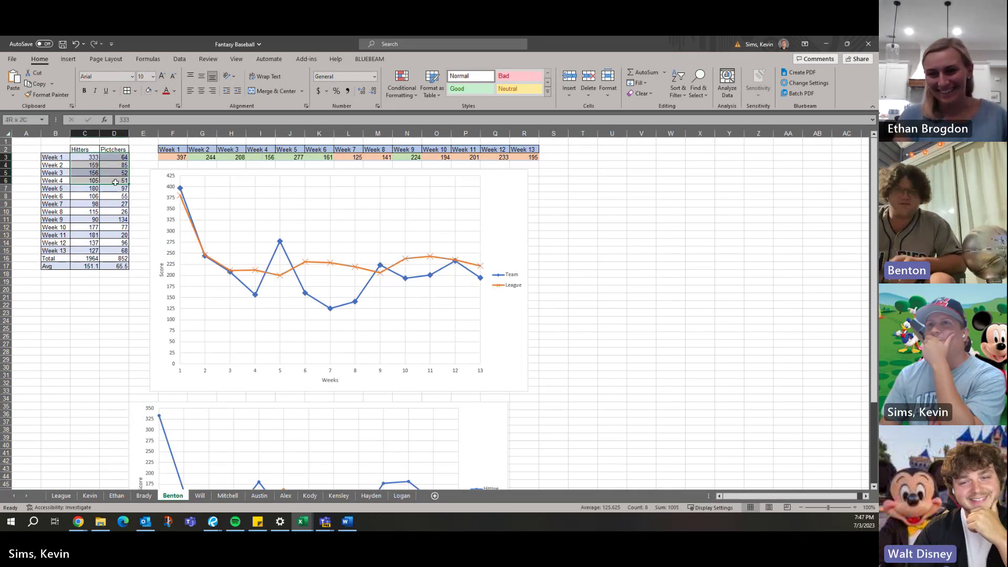
left_click(114, 196)
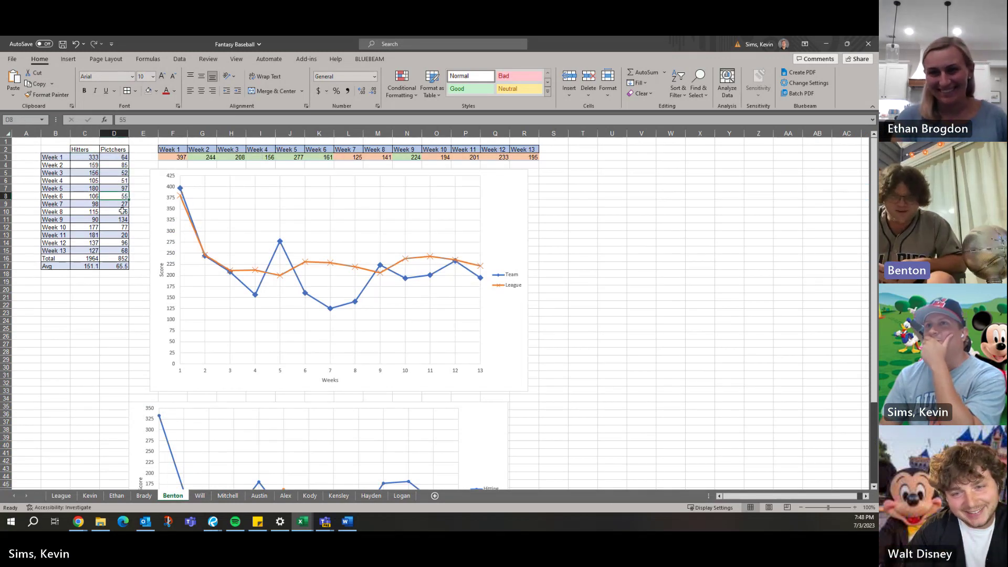
key("Down")
key("Down")
key("Down")
key("Down")
key("Up")
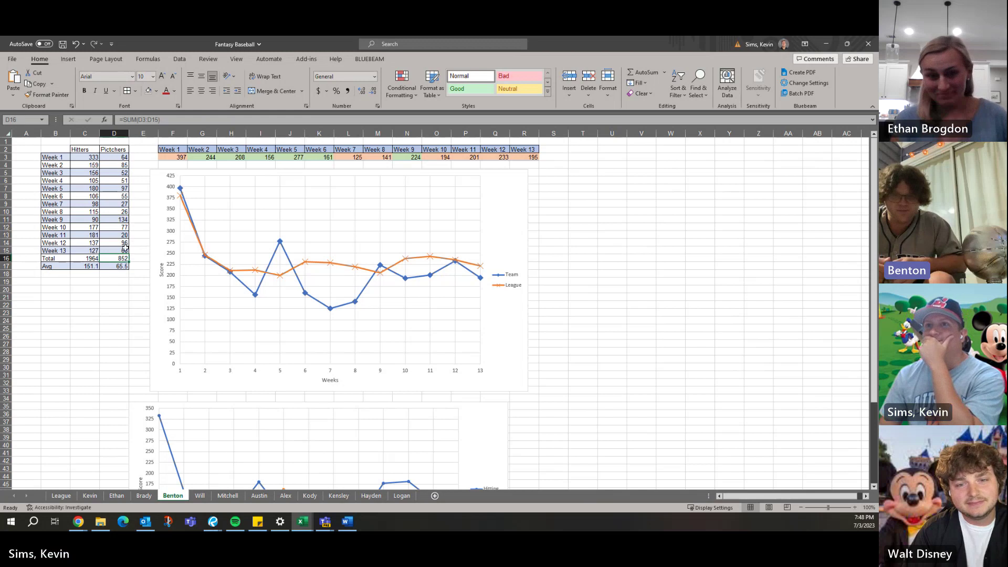
left_click(83, 258)
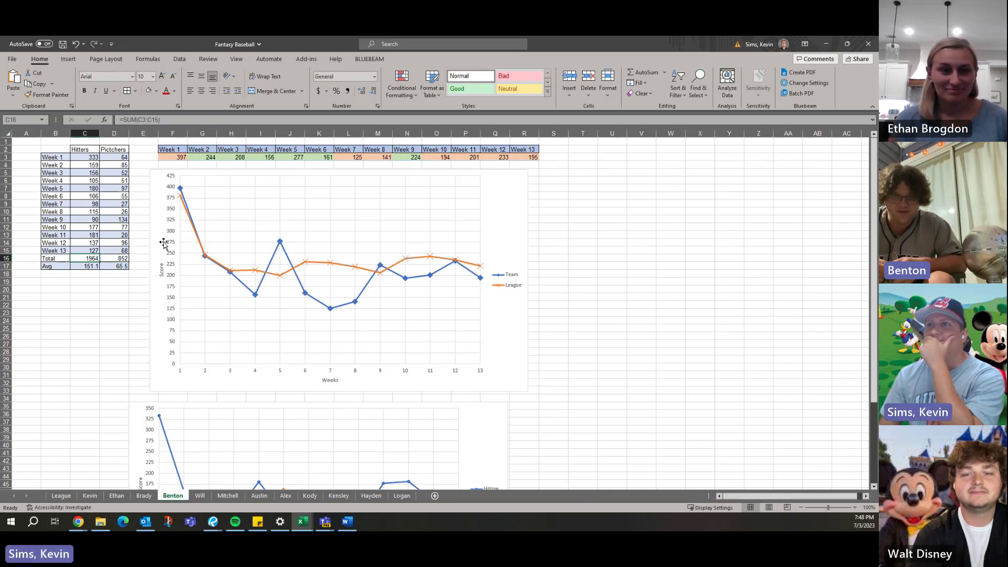
left_click(63, 496)
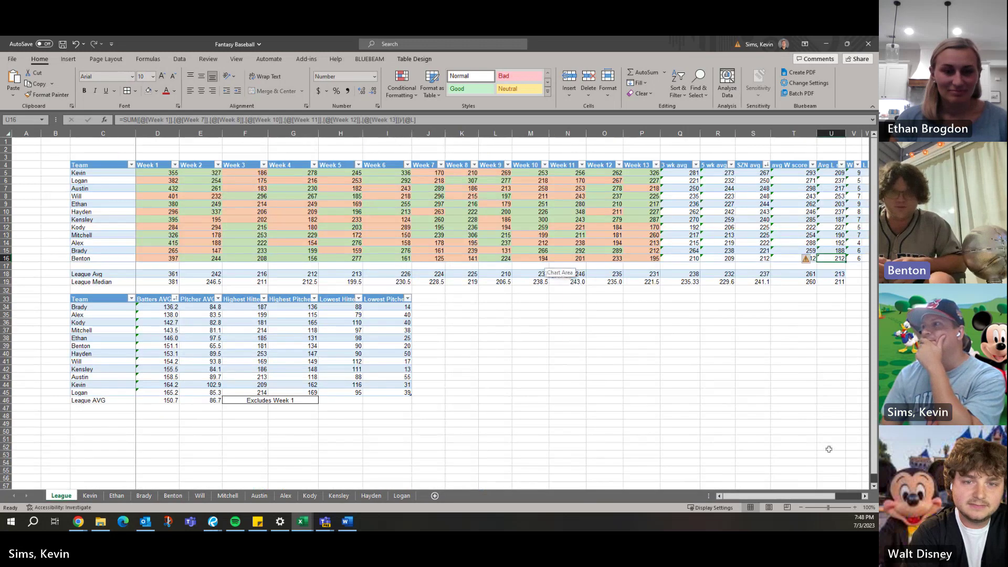
Examine the row 16 team's Over/Under value and its median-based true wins and losses.
scroll(826, 445, "right", 3)
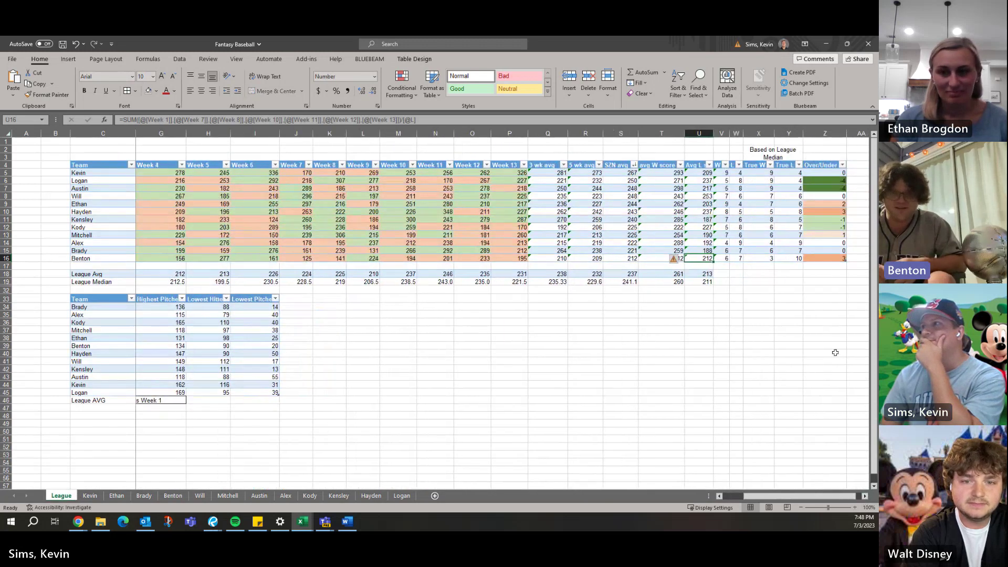
left_click(833, 258)
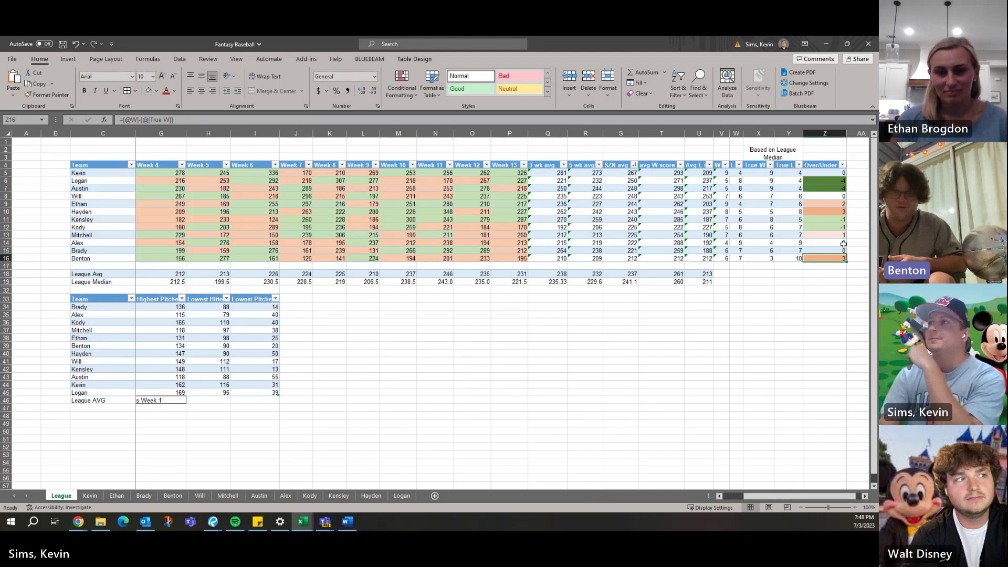
key("Left")
key("Left")
key("Left")
key("Left")
key("Left")
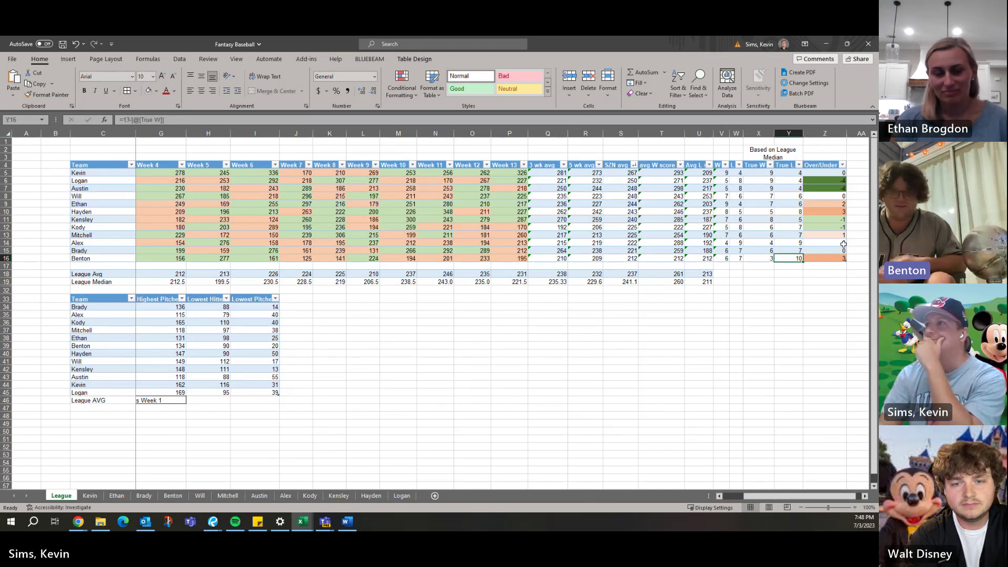
Trace the row 16 team's averages and weekly scores back from Week 13 to Week 3.
key("Left")
key("Left")
key("Left")
key("Left")
key("Left")
key("Left")
key("Left")
key("Left")
key("Left")
key("Left")
key("Left")
key("Left")
key("Left")
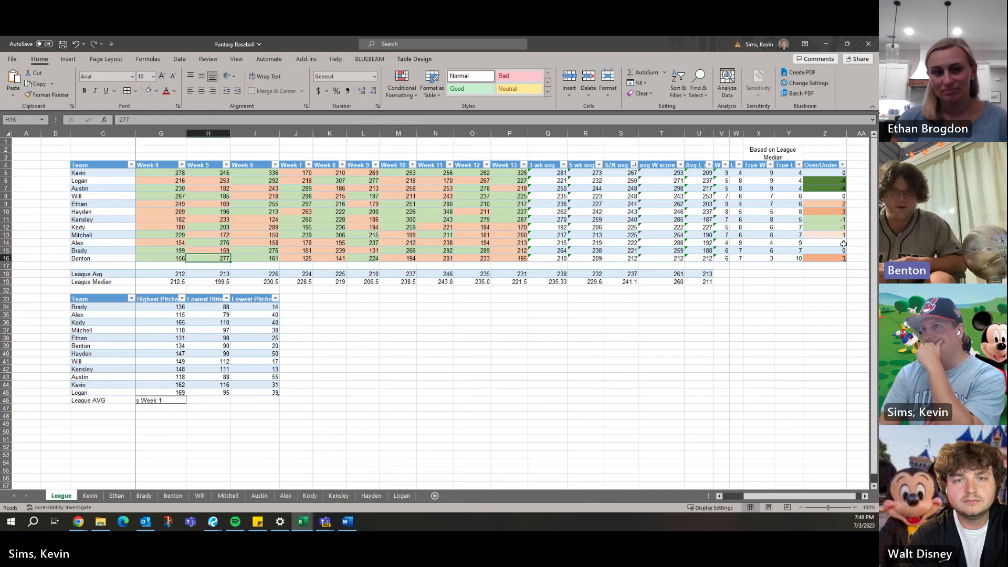
key("Right")
key("Right")
key("Left")
key("Left")
key("Left")
key("Left")
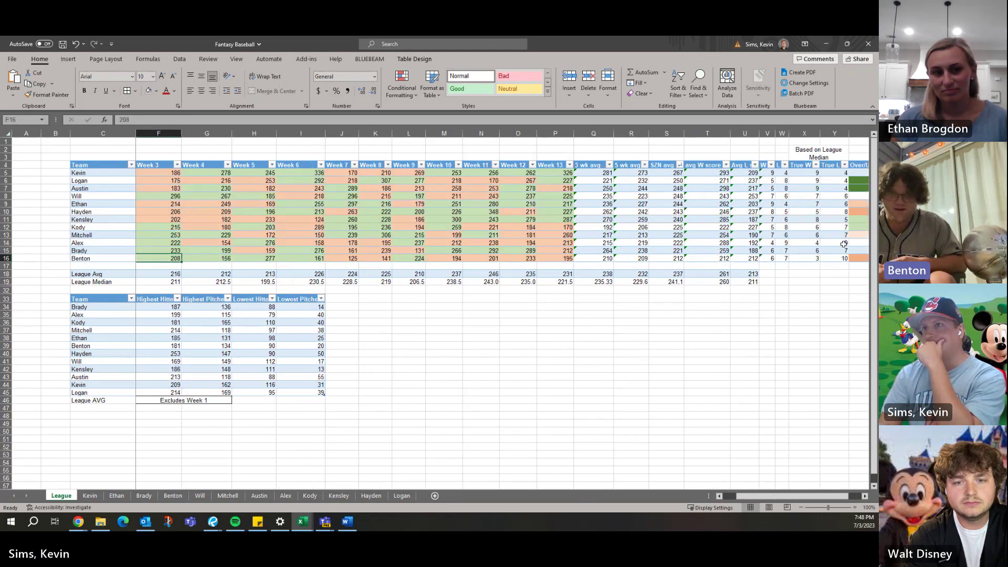
Examine the row 16 team's scores from Week 4 through Week 13 and its 3 wk avg.
key("Right")
key("Right")
key("Right")
key("Right")
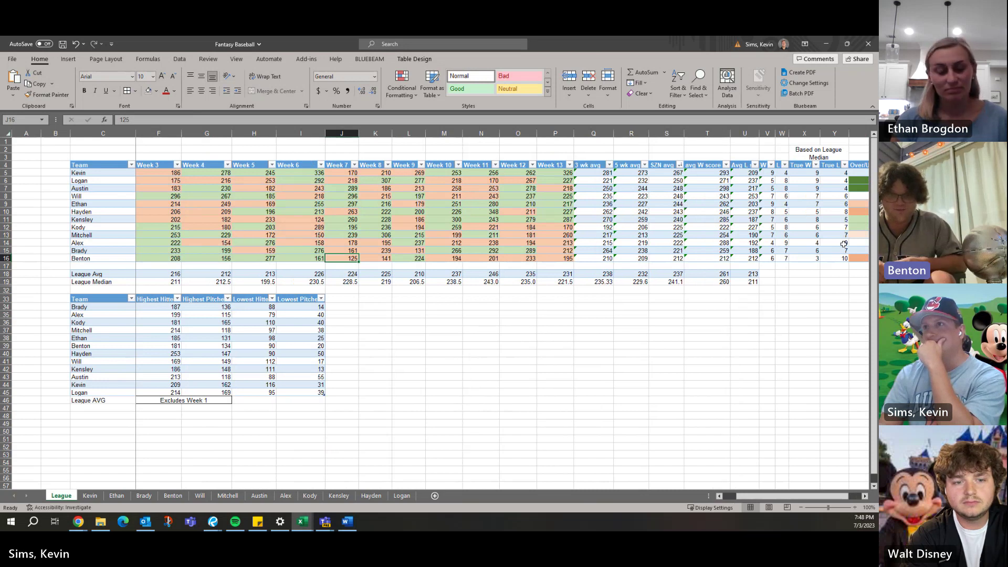
key("Right")
key("Right")
key("Right")
key("Right")
key("Right")
key("Right")
key("Right")
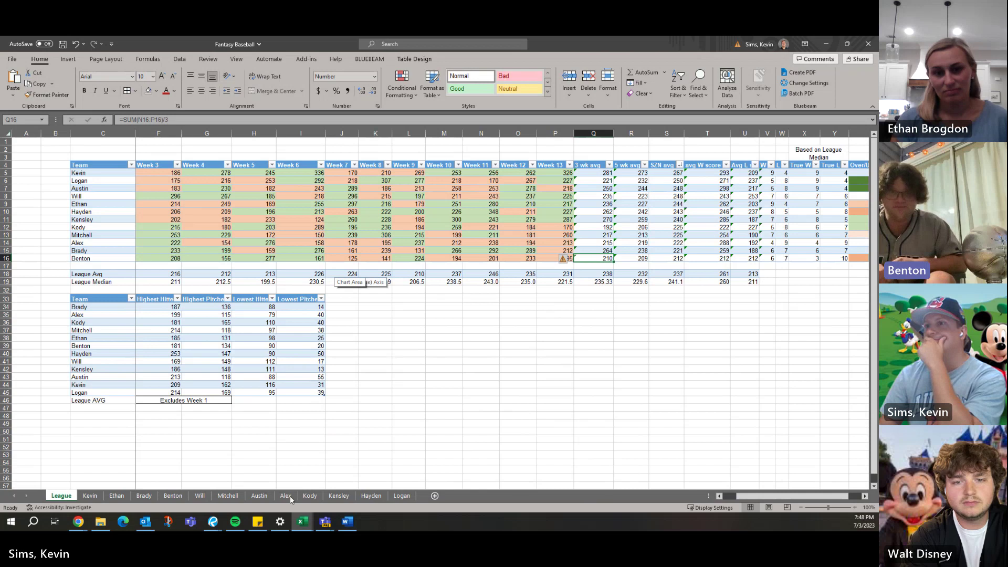
Examine the hitters' scores from Week 6 through Week 13 and their total on the row 16 team's own sheet.
left_click(173, 496)
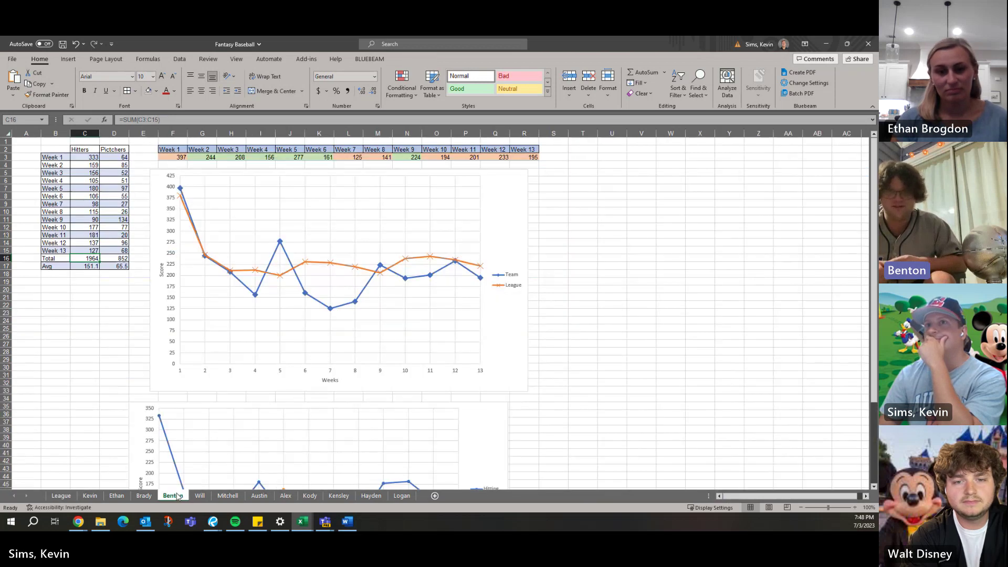
left_click(93, 195)
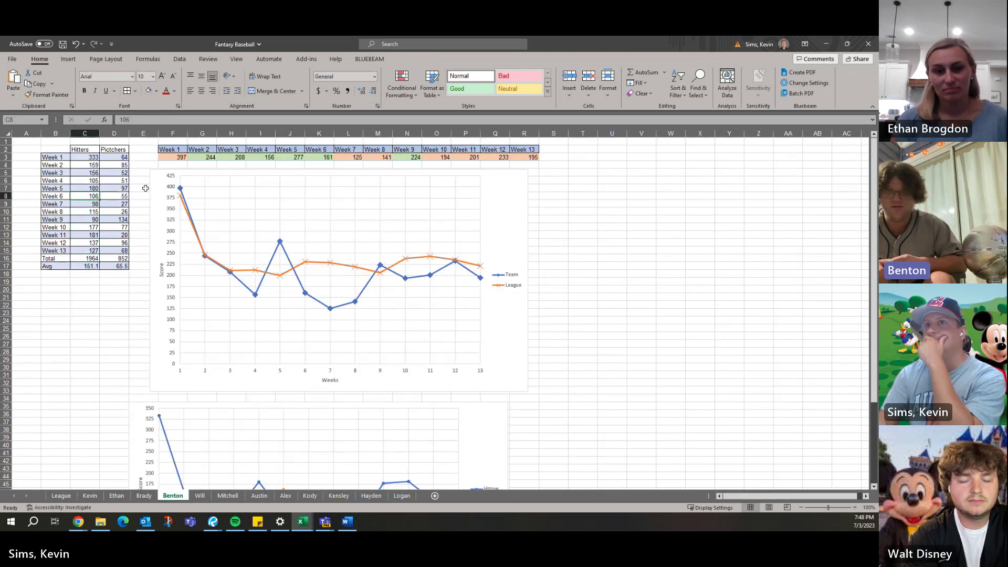
key("Down")
key("Down")
key("Down")
key("Down")
key("Down")
key("Down")
key("Down")
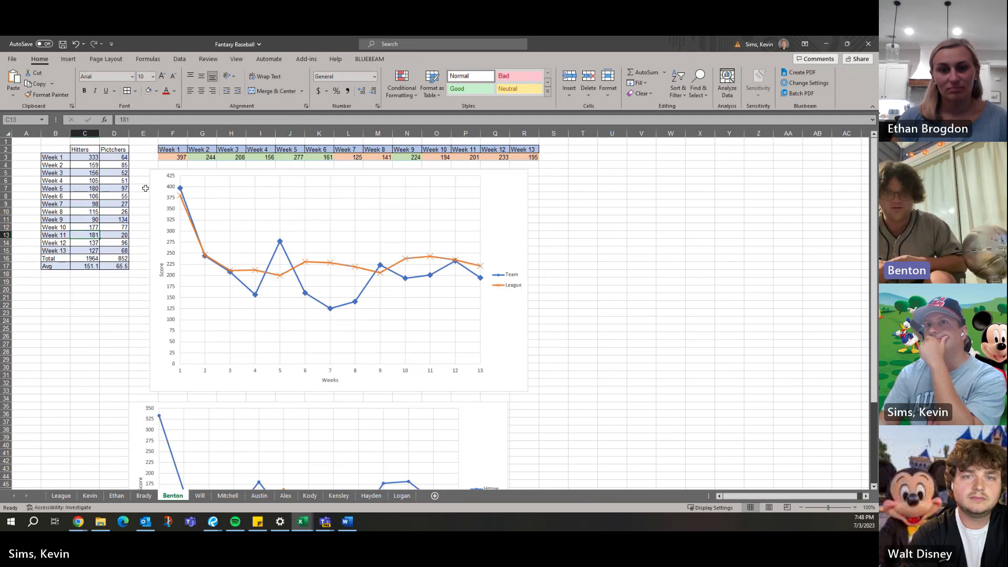
key("Down")
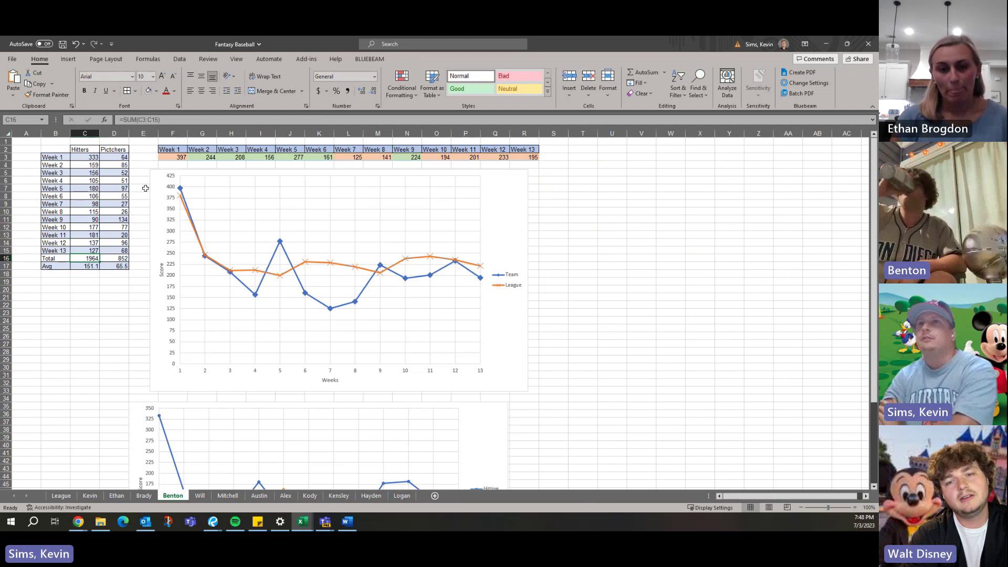
key("Up")
key("Up")
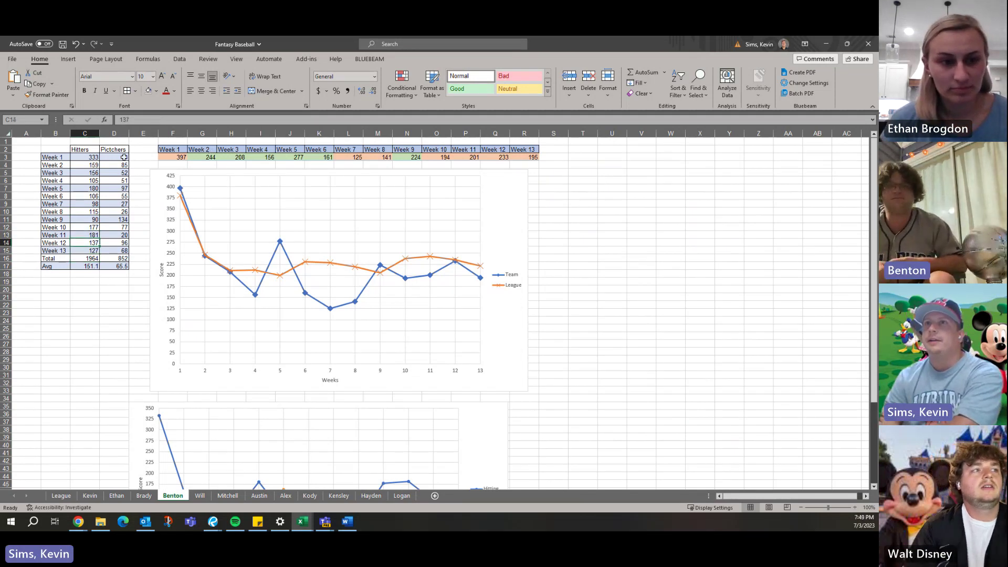
Examine the pitchers' scores from Week 1 through Week 13 and their total on the team sheet, checking Week 2 and Week 9.
left_click_drag(124, 157, 125, 259)
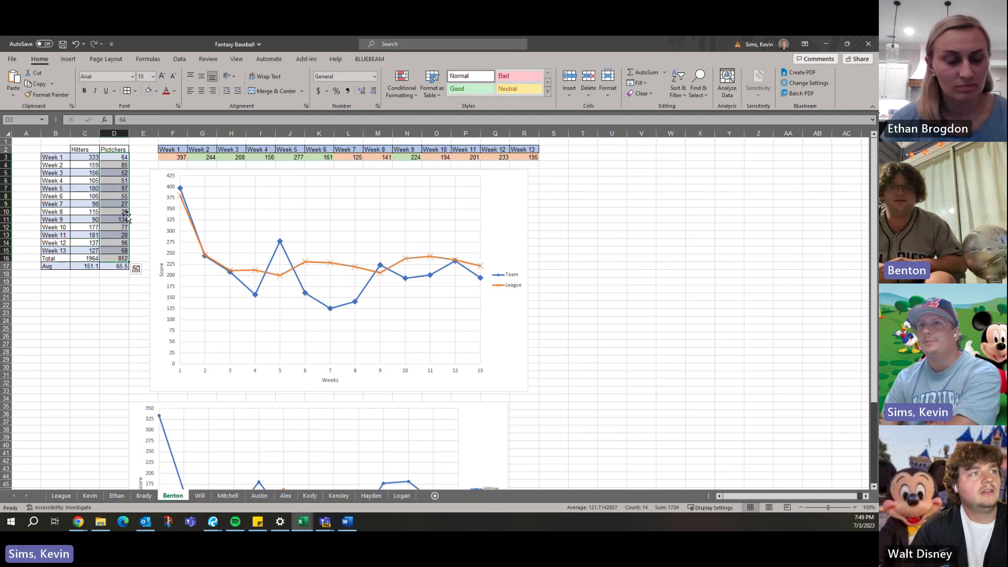
left_click_drag(122, 158, 123, 259)
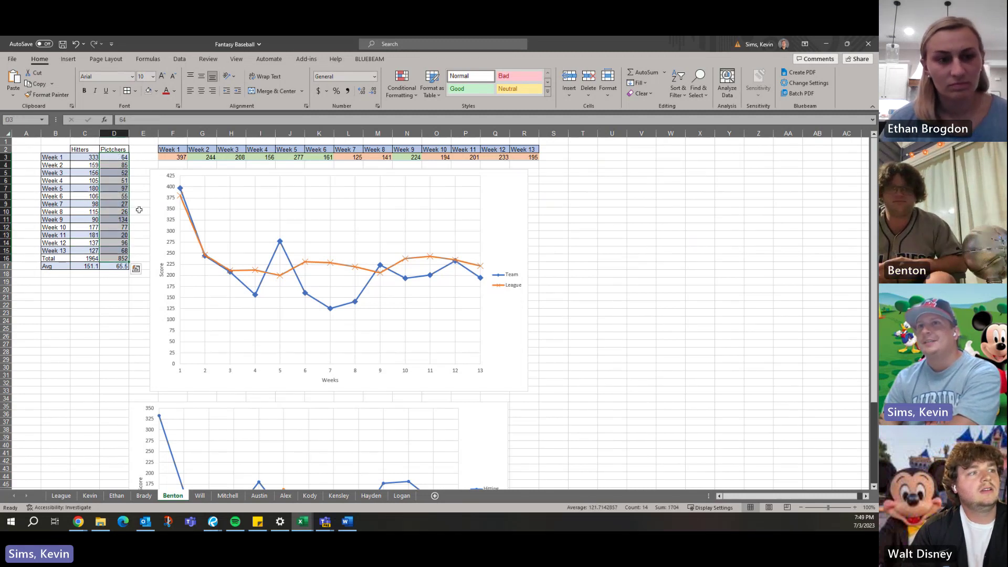
left_click(124, 165)
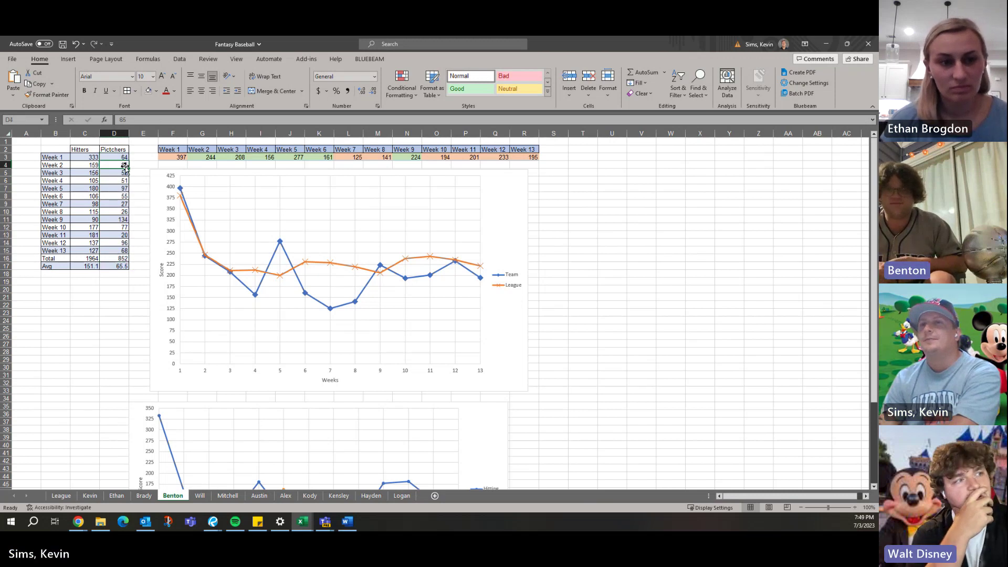
left_click(122, 219)
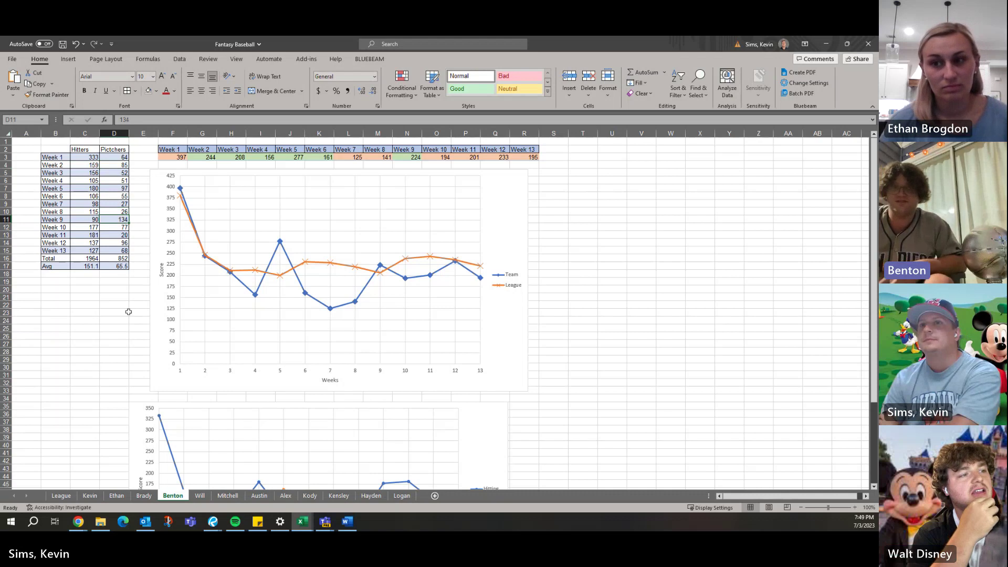
Sort the League sheet's main team table by 5 wk avg from largest to smallest.
left_click(61, 495)
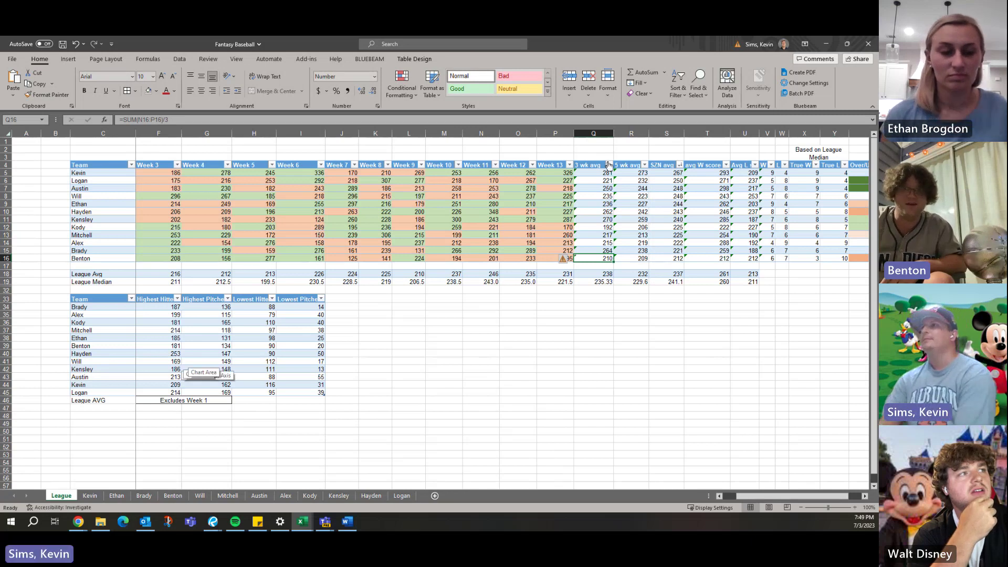
left_click(645, 165)
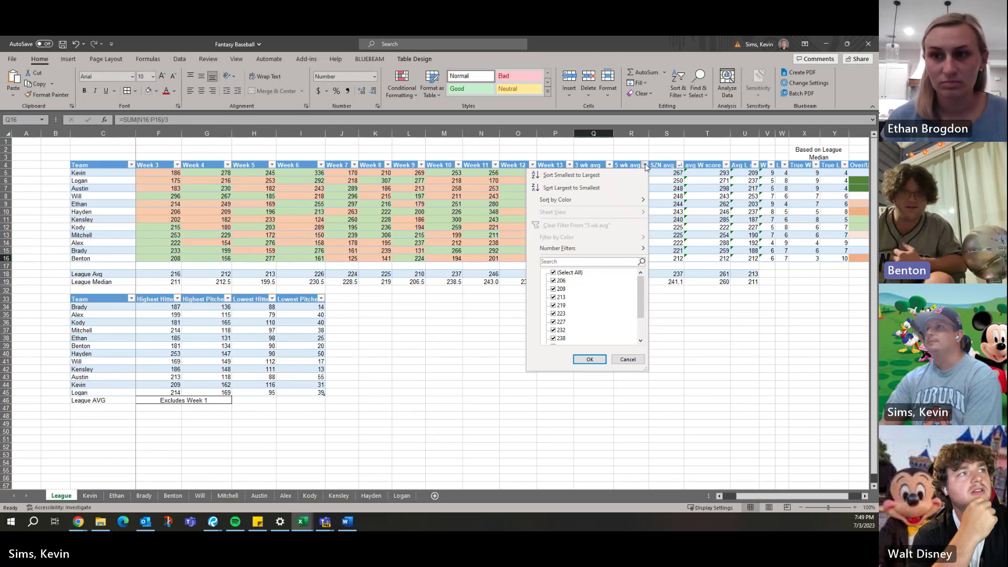
left_click(602, 189)
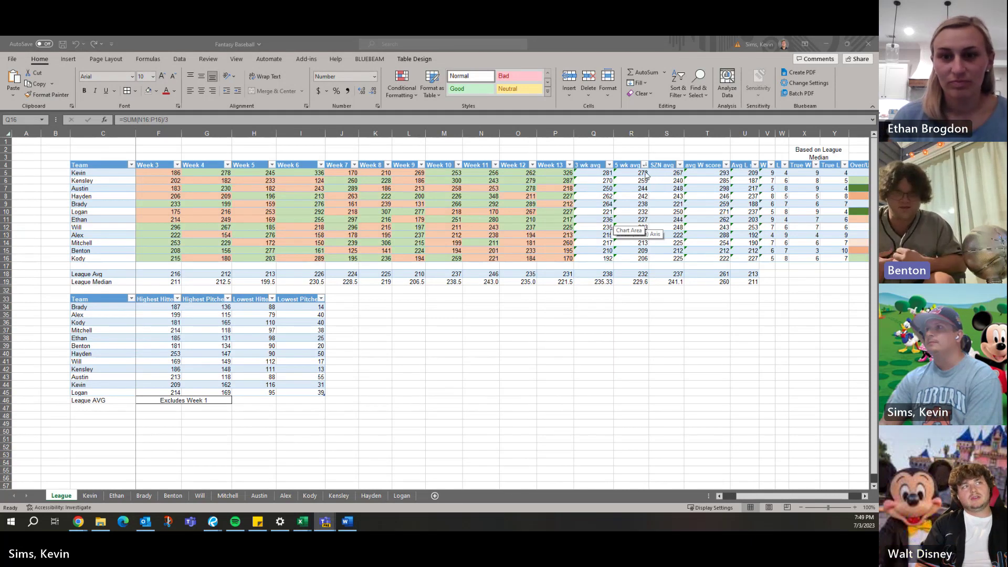
Trace the row 16 team's scores back from its 5 wk avg to Week 10, and highlight the row 15 team for comparison.
left_click(642, 257)
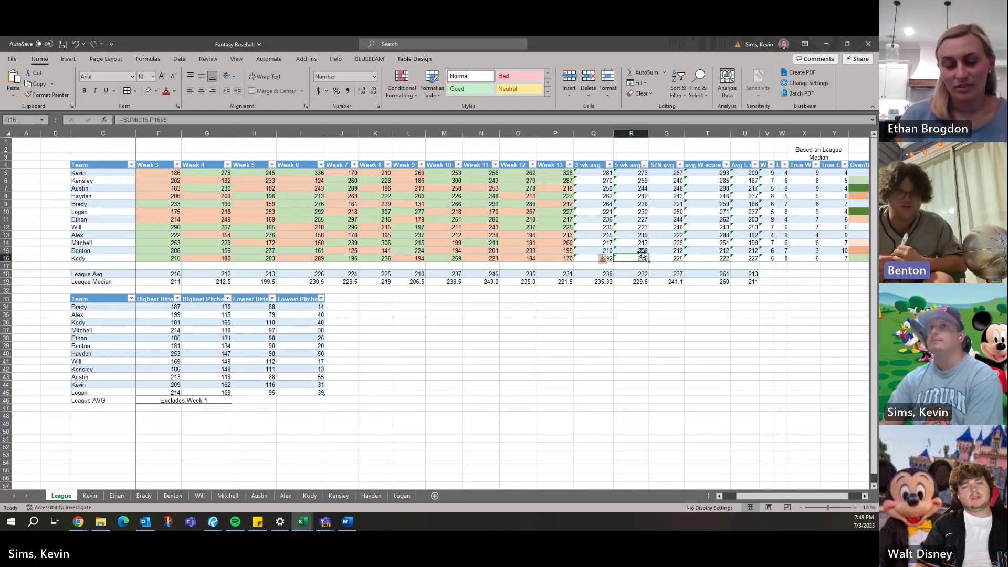
key("Left")
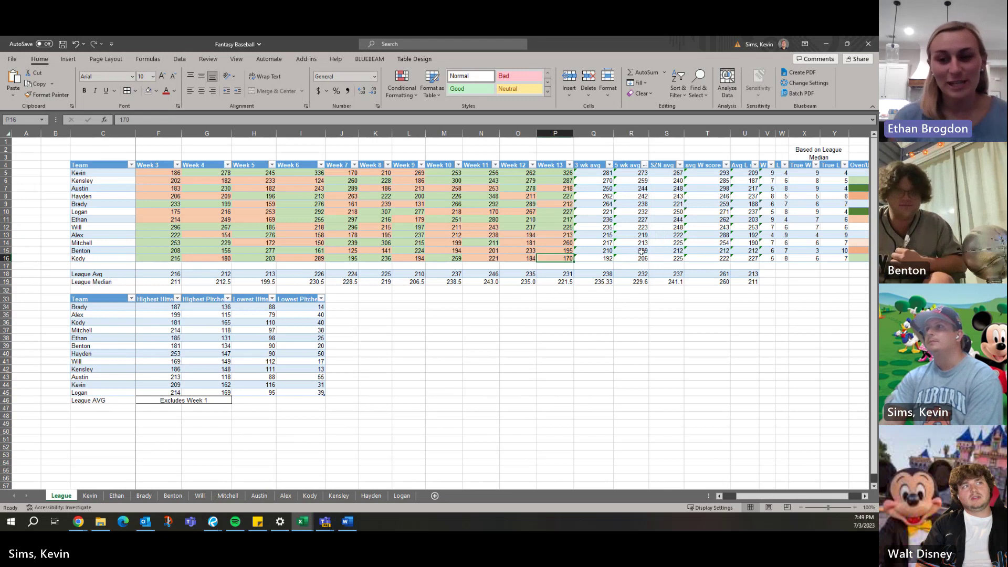
key("Left")
key("Left")
key("Left")
key("Left")
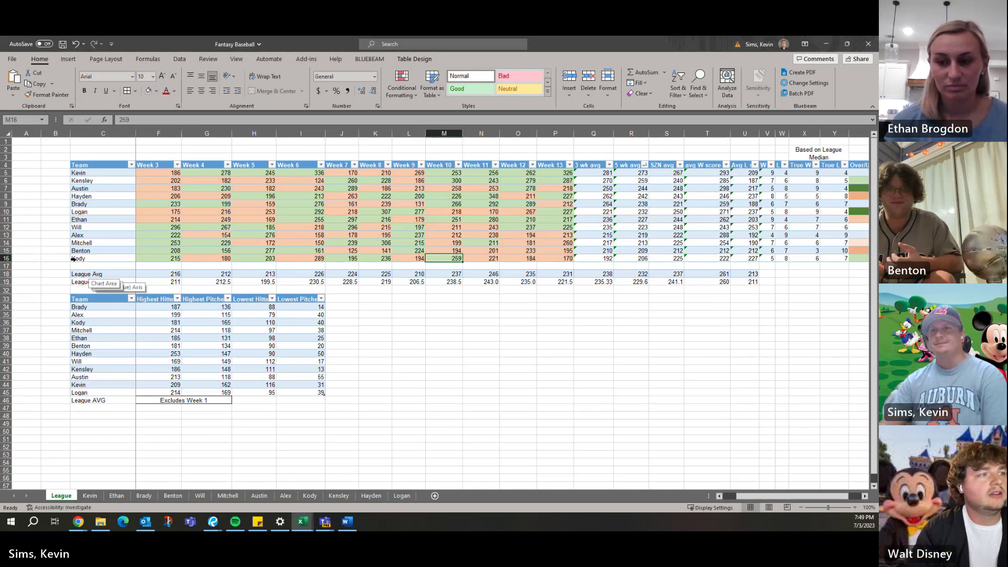
left_click(78, 251)
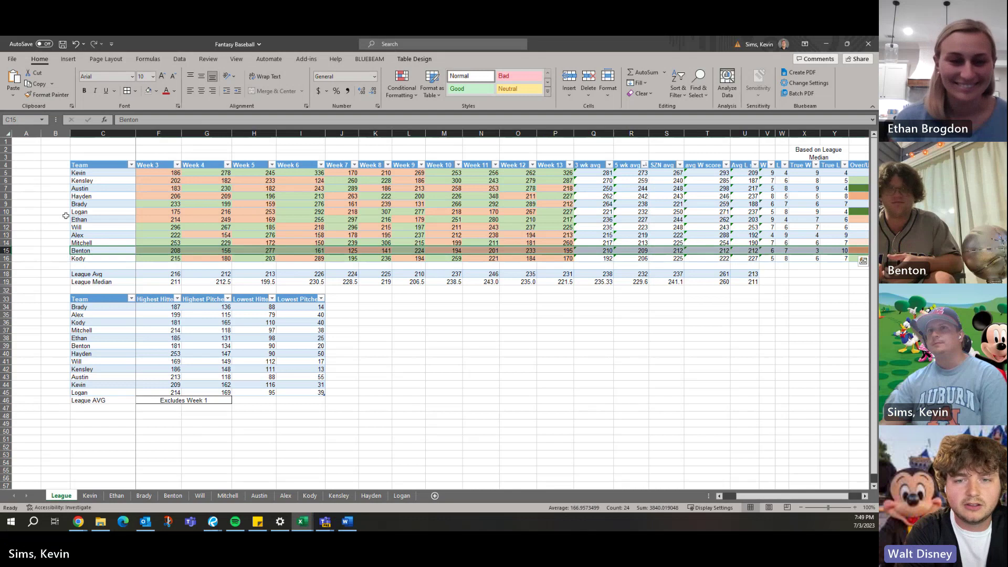
Review the teams in rows 5 through 13 in order of their 5 wk avg.
left_click(64, 174)
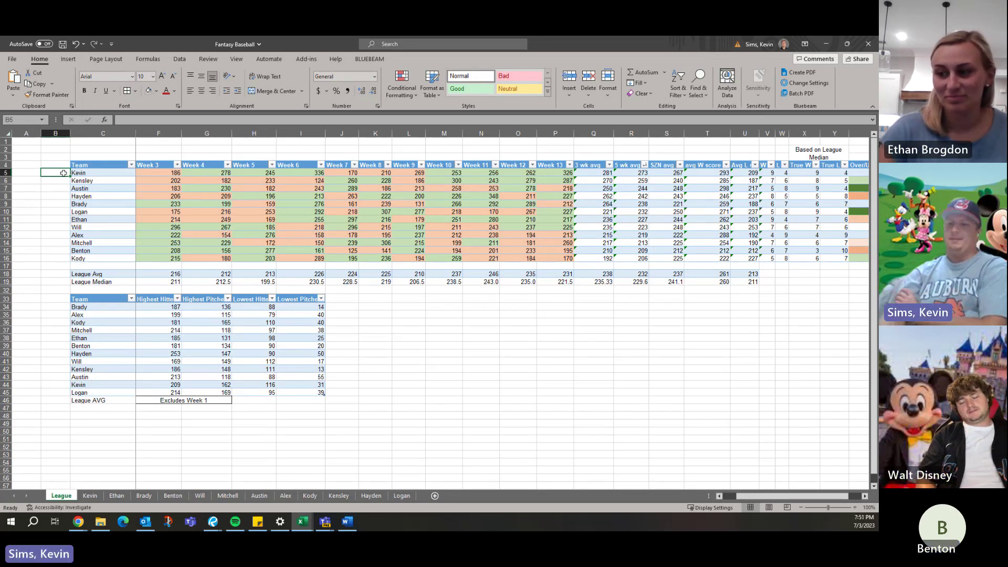
key("Down")
key("Down")
key("Down")
key("Down")
key("Down")
key("Down")
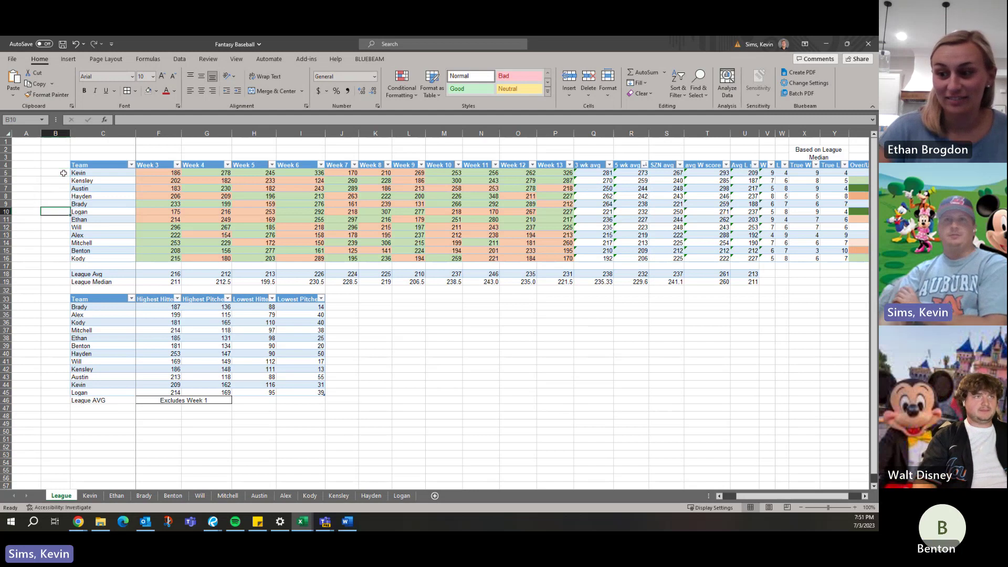
key("Up")
key("Up")
key("Up")
key("Up")
key("Up")
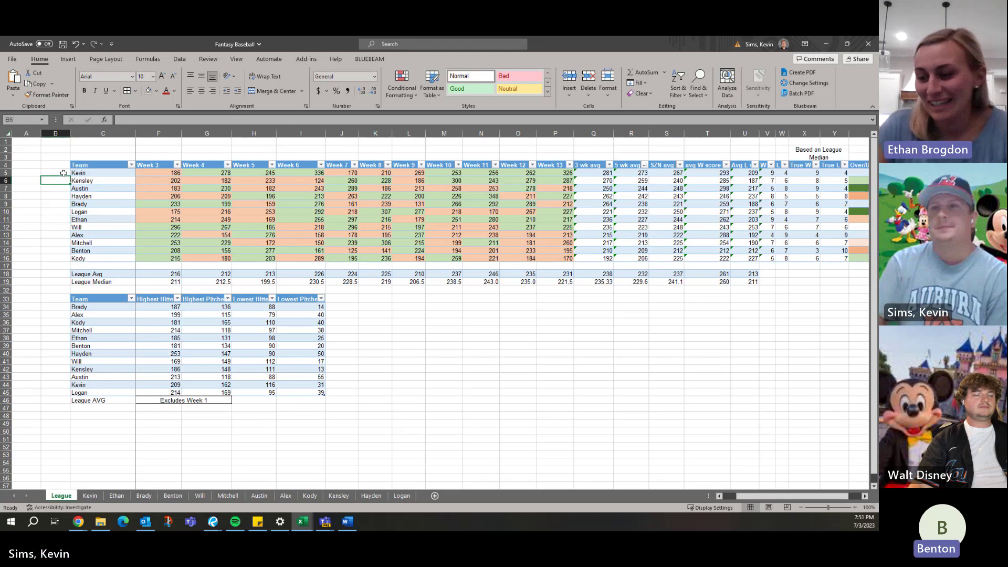
key("Down")
key("Down")
key("Down")
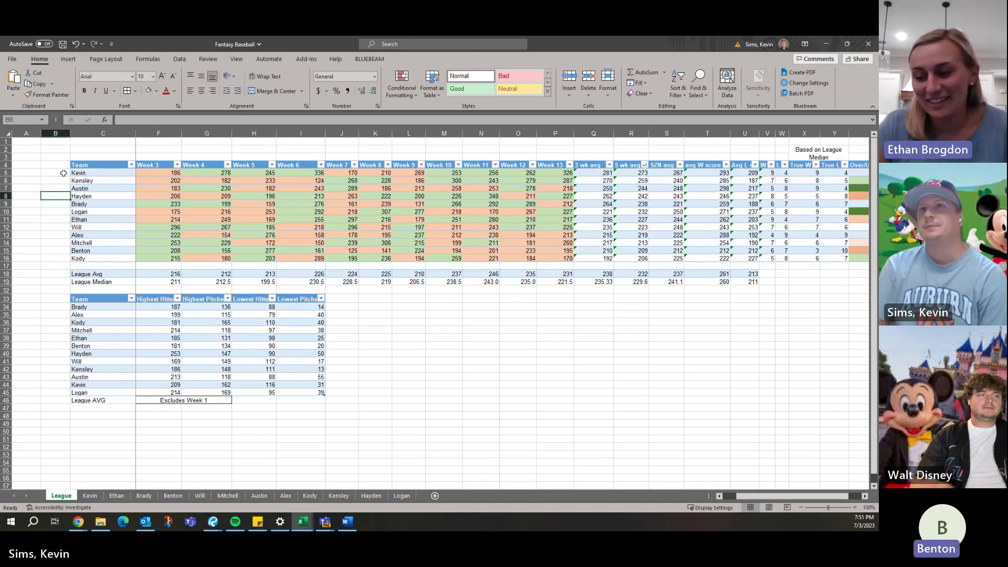
key("Down")
key("Down")
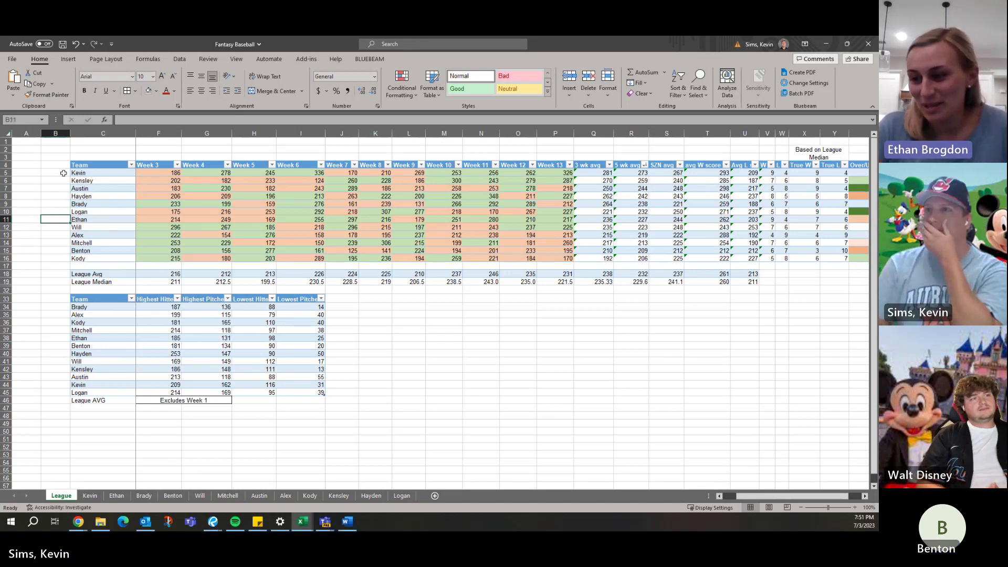
key("Down")
key("Down")
Examine the row 13 team's weekly scores from Week 1 through Week 12.
key("Right")
key("Right")
key("Right")
key("Right")
key("Right")
key("Right")
key("Right")
key("Right")
key("Right")
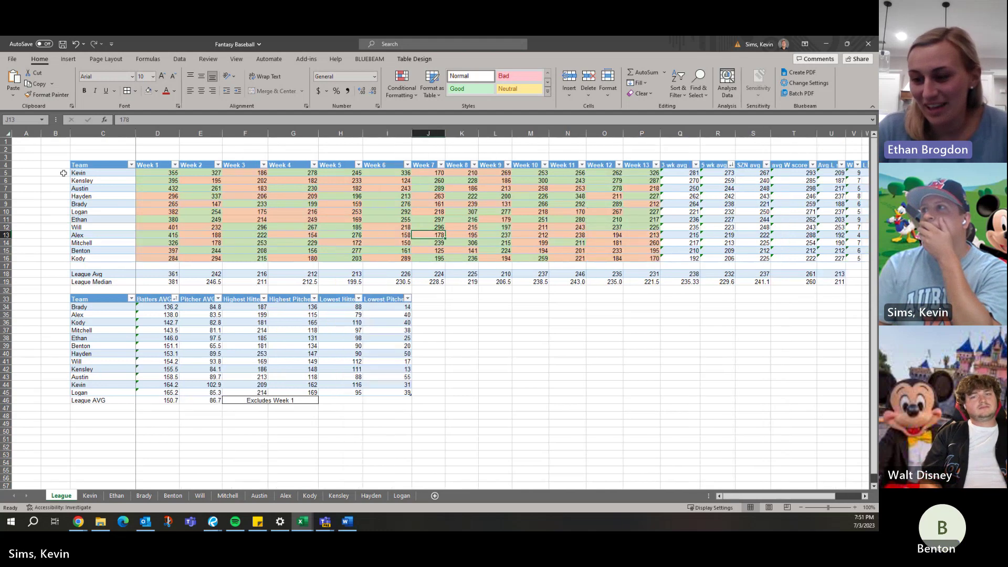
key("Right")
key("Right")
key("Right")
key("Right")
key("Right")
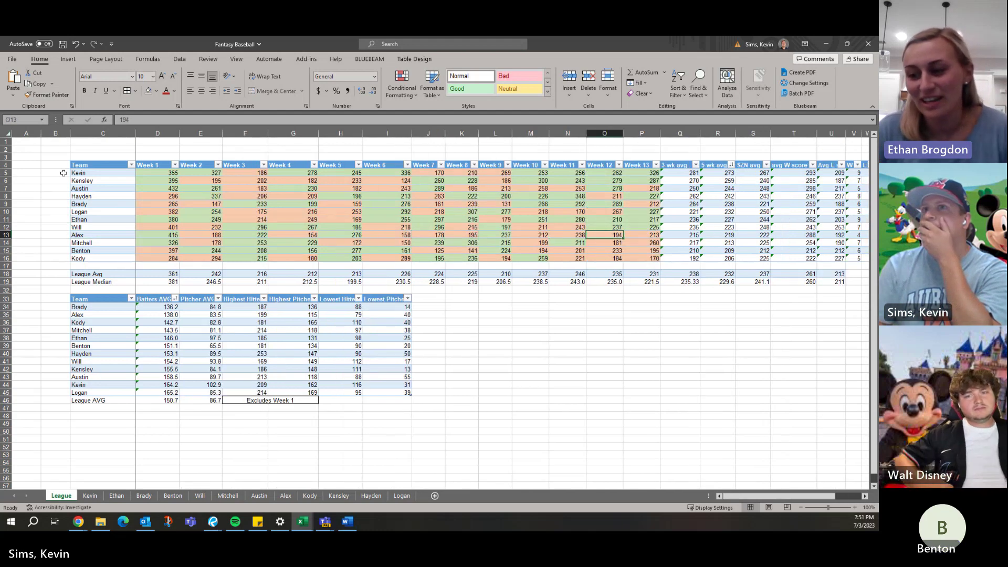
Compare the teams' Week 13 scores from row 16 up to row 9, and check the row 9 team's 3 wk avg.
key("Down")
key("Down")
key("Down")
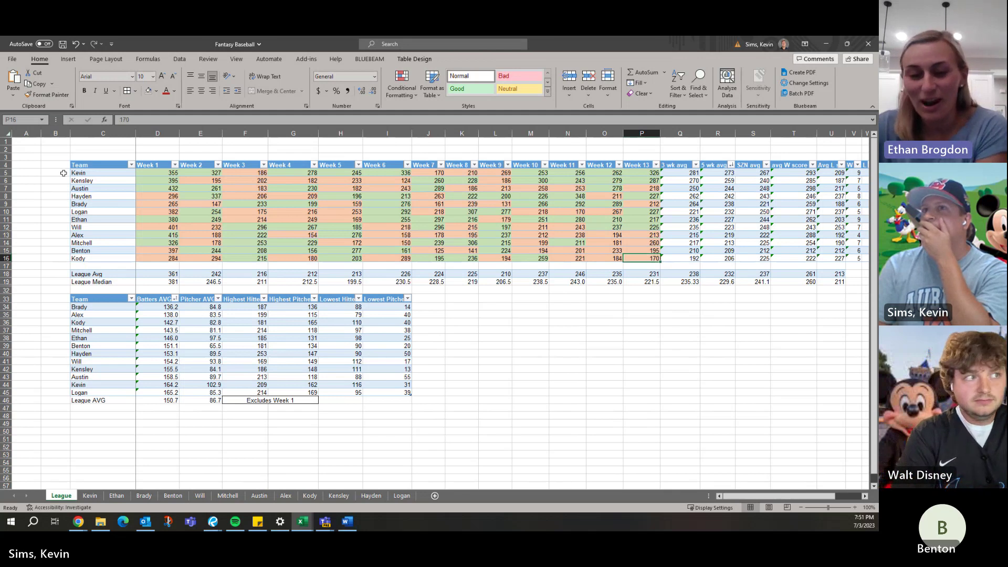
key("Up")
key("Up")
key("Up")
key("Up")
key("Up")
key("Up")
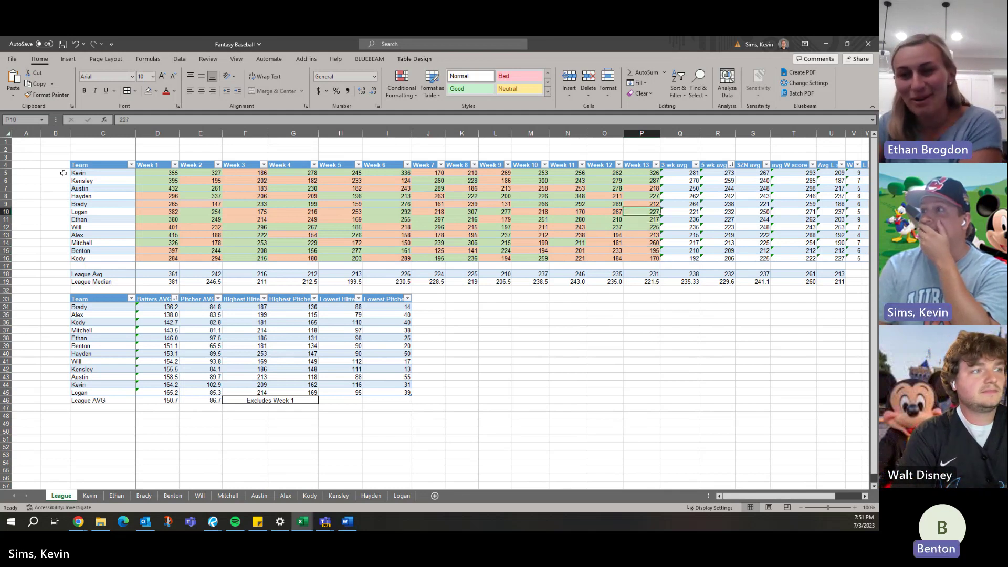
key("Up")
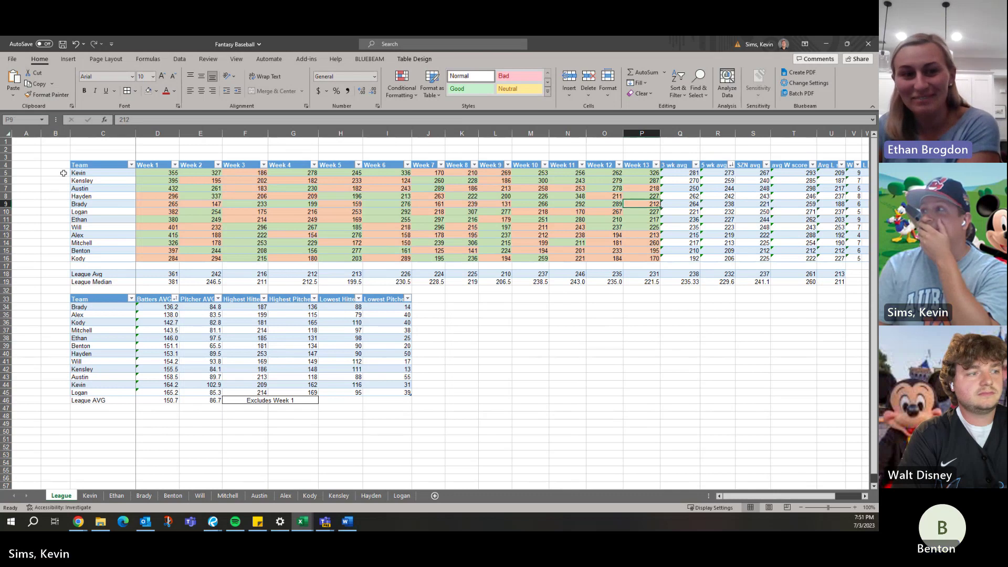
key("Right")
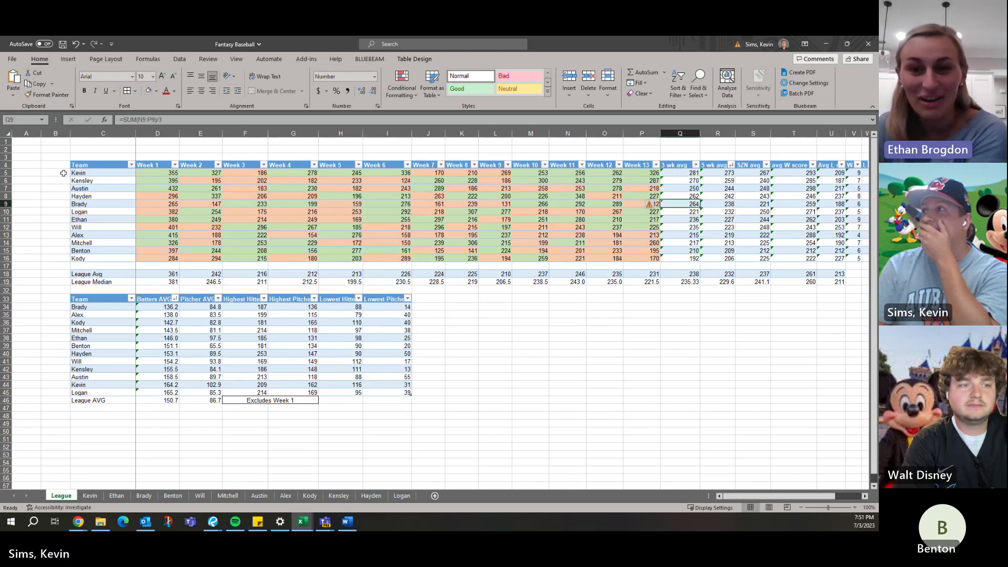
Compare the Week 13 scores of the teams in rows 9 through 14.
key("Left")
key("Down")
key("Down")
key("Down")
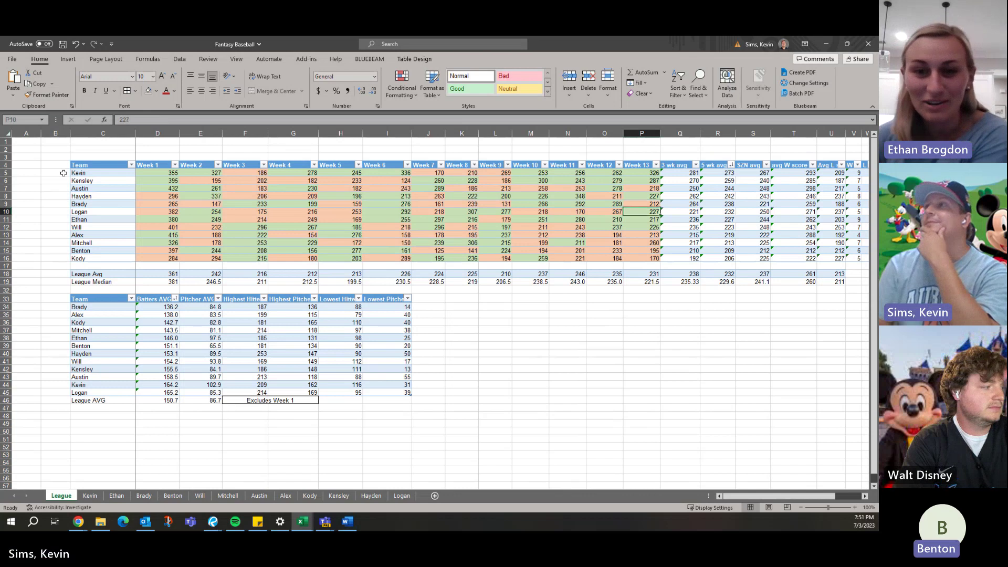
key("Down")
key("Up")
key("Up")
key("Up")
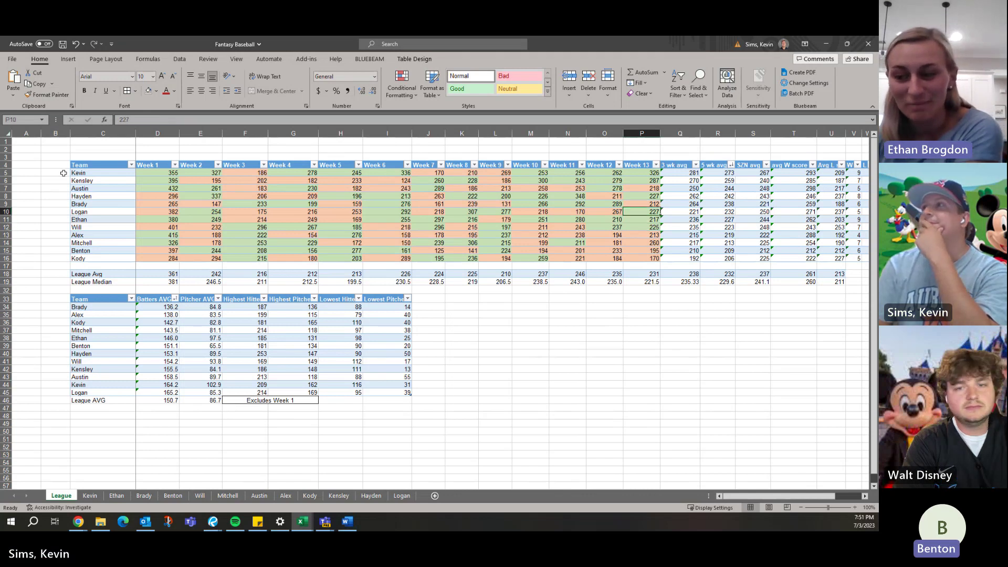
key("Down")
key("Down")
key("Down")
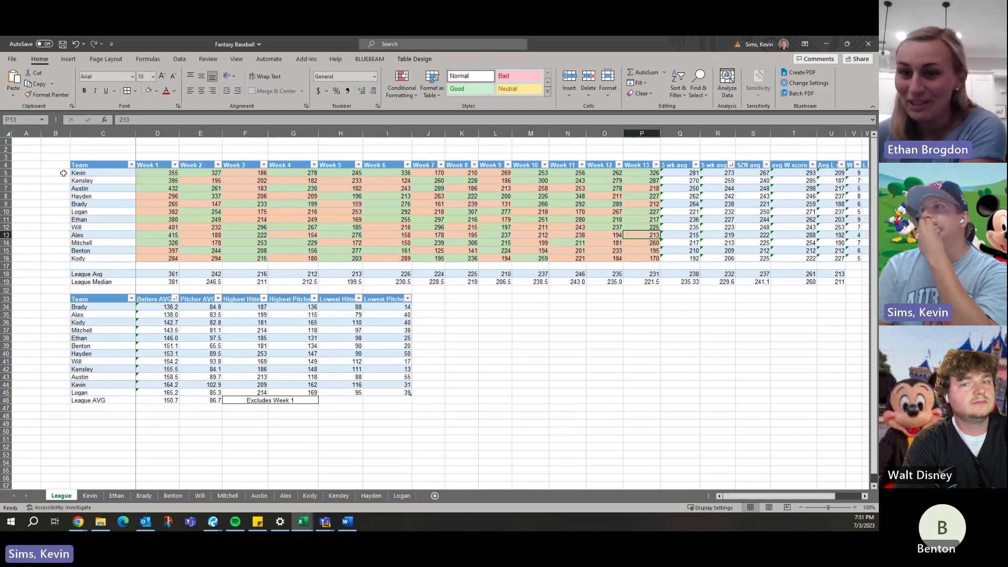
key("Down")
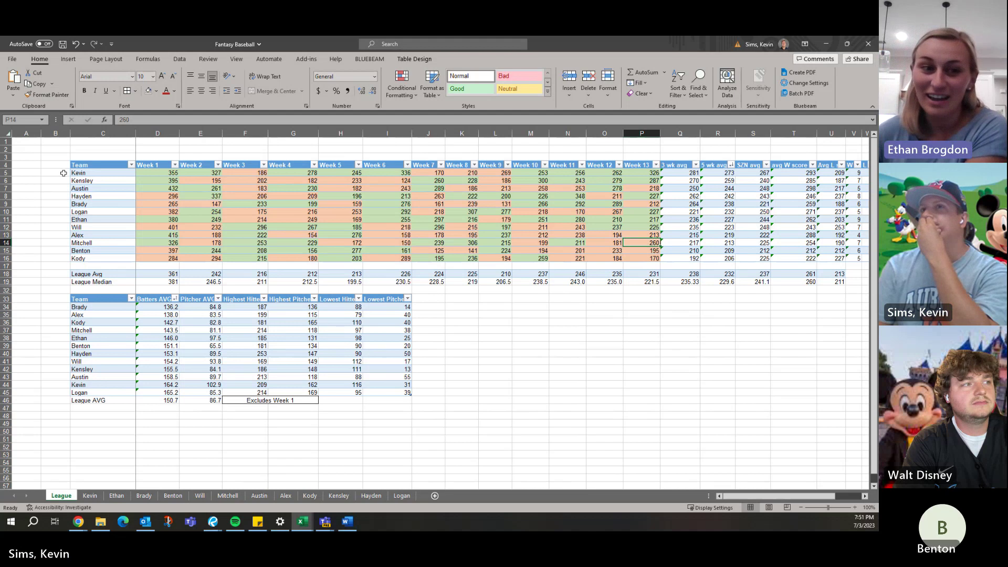
Enter the rank 12 in cell B13, beside the row 13 team.
key("Down")
key("Down")
key("Left")
key("Left")
key("Left")
key("Left")
key("Left")
key("Left")
key("Left")
key("Left")
key("Left")
key("Left")
key("Left")
key("Left")
key("Left")
key("Left")
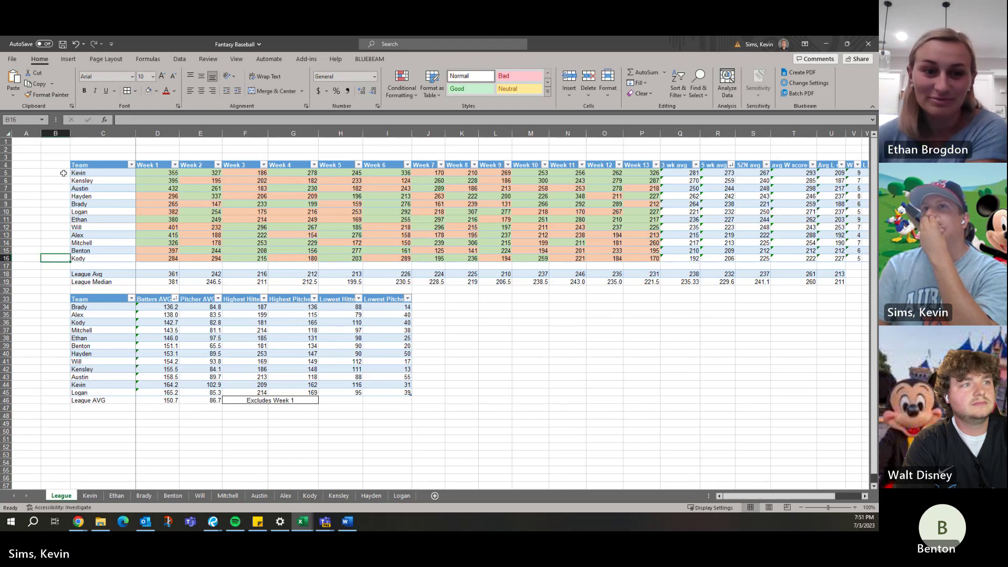
key("Up")
key("Up")
key("Up")
type("12")
key("Return")
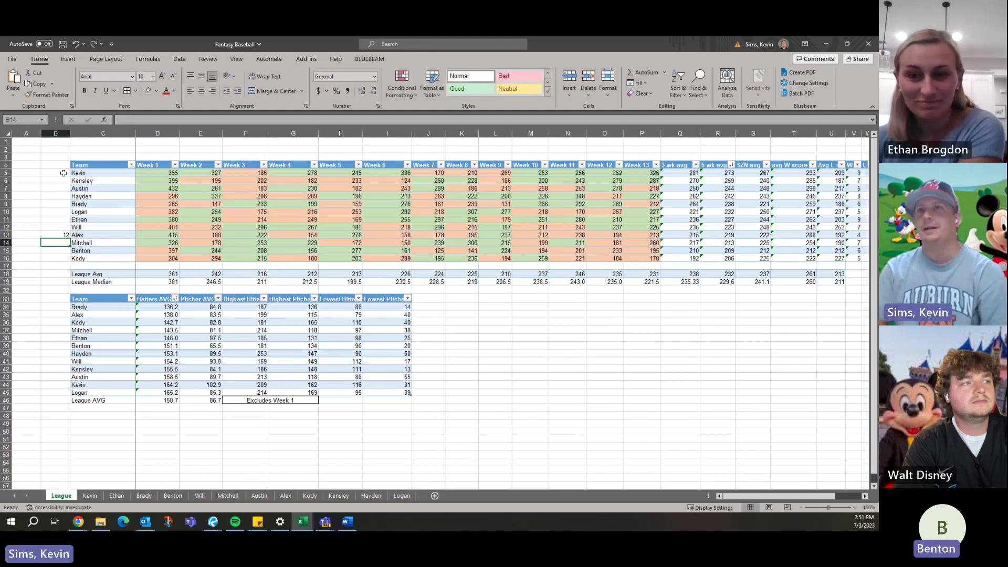
Examine the row 12 team's scores through Week 11 and the row 13 team's scores from Week 11 to Week 13.
key("Up")
key("Up")
key("Right")
key("Right")
key("Right")
key("Right")
key("Right")
key("Right")
key("Right")
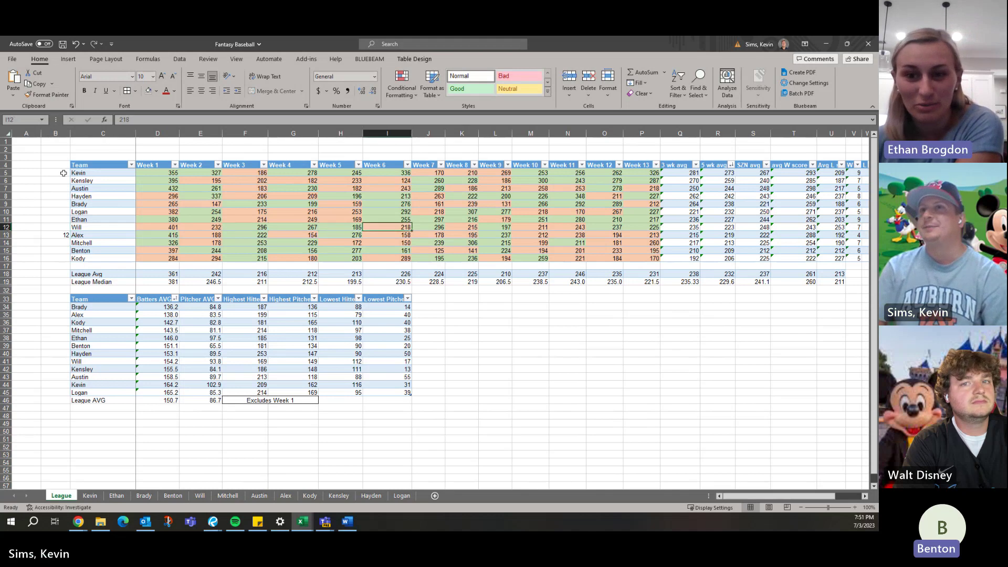
key("Right")
key("Right")
key("Right")
key("Right")
key("Right")
key("Down")
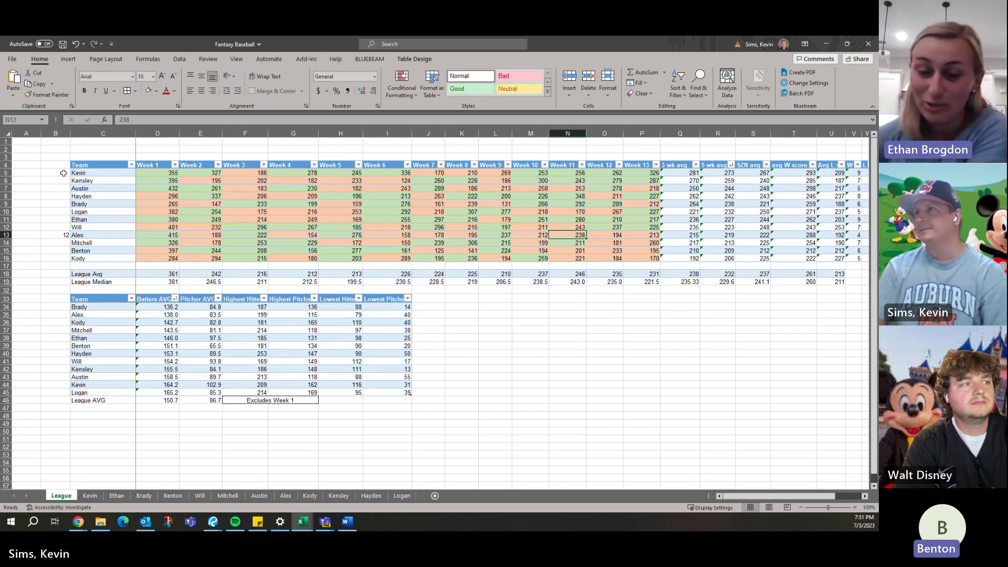
key("Right")
key("Right")
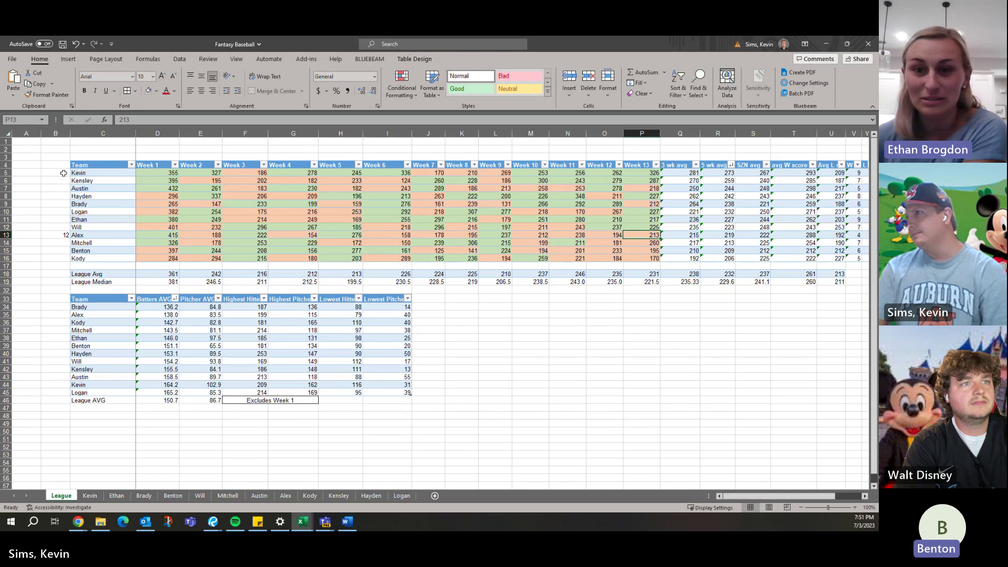
Examine the row 13 team's scores between Week 10 and Week 13.
key("Left")
key("Left")
key("Right")
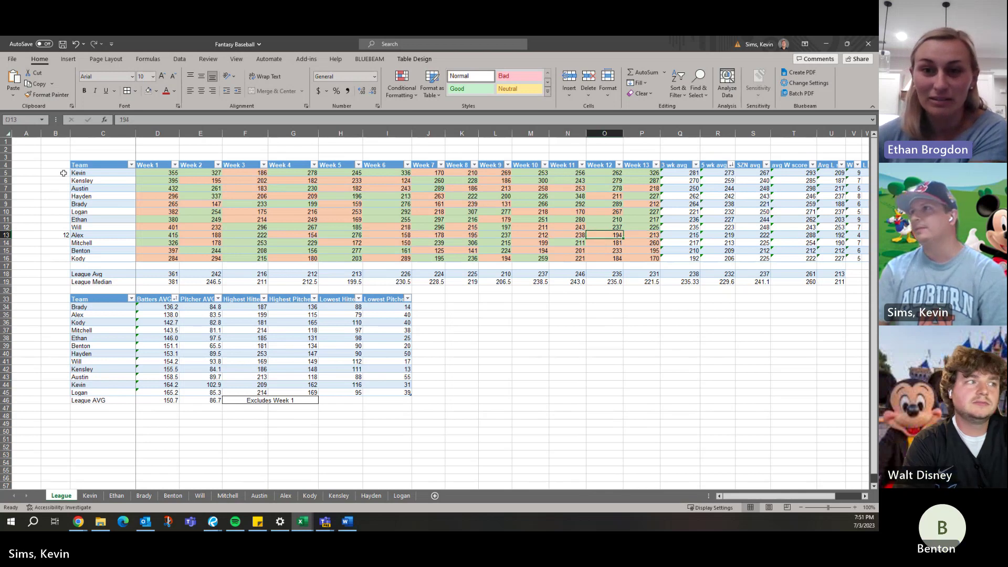
key("Right")
key("Right")
key("Left")
key("Left")
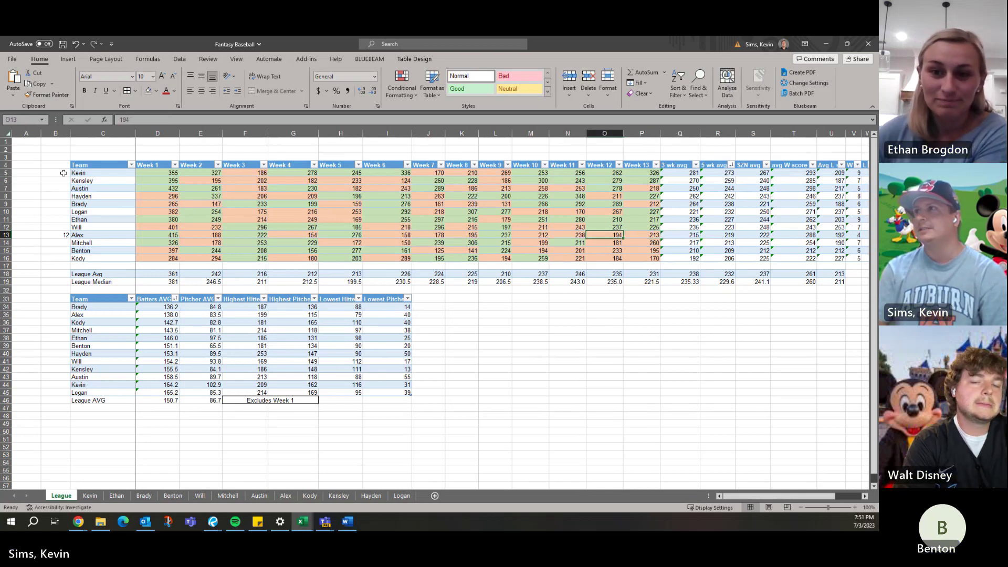
key("Right")
key("Left")
key("Left")
key("Left")
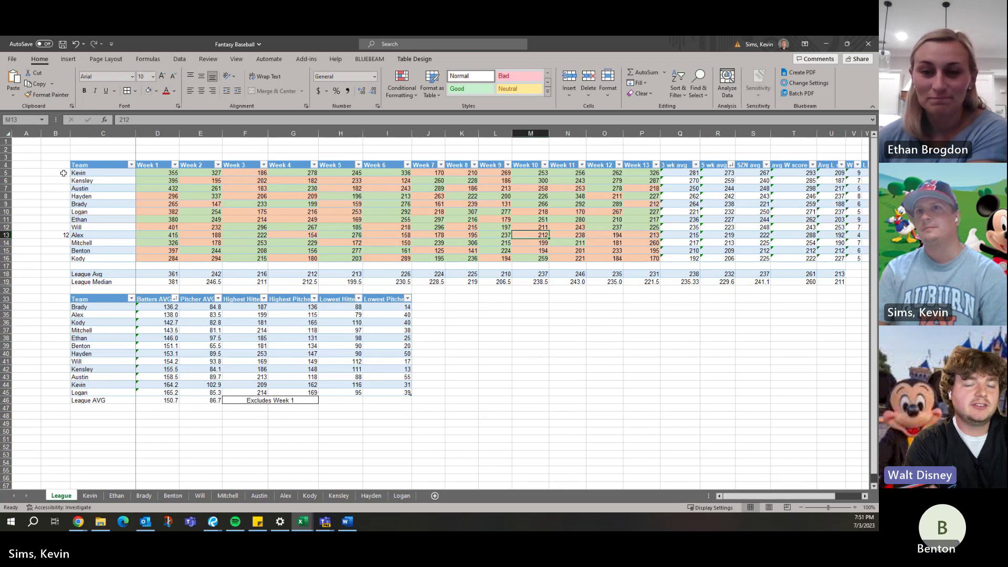
Enter the rank 11 in cell B16, beside the row 16 team.
key("Left")
key("Left")
key("Left")
key("Left")
key("Left")
key("Left")
key("Left")
key("Left")
key("Left")
key("Left")
key("Down")
key("Down")
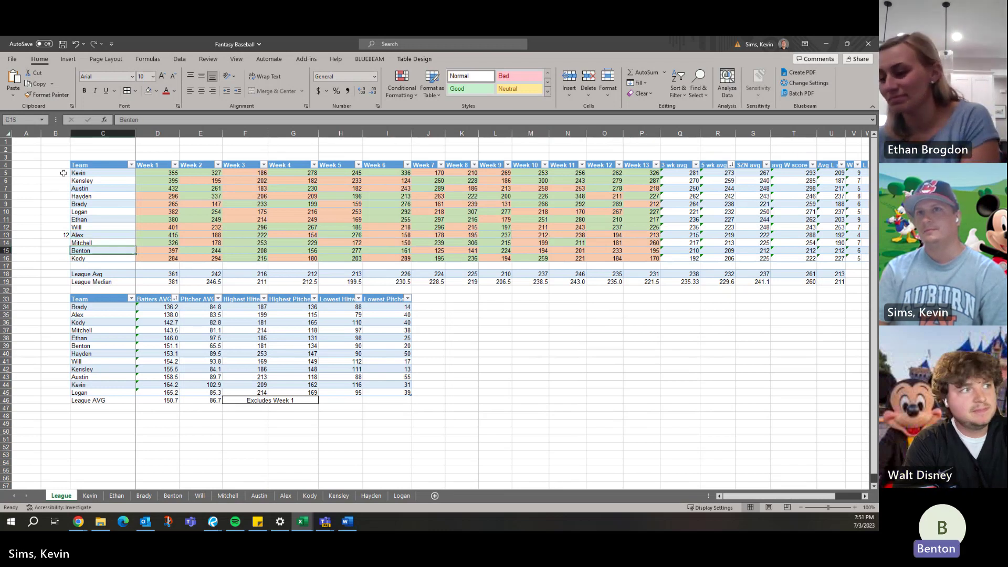
key("Up")
key("Up")
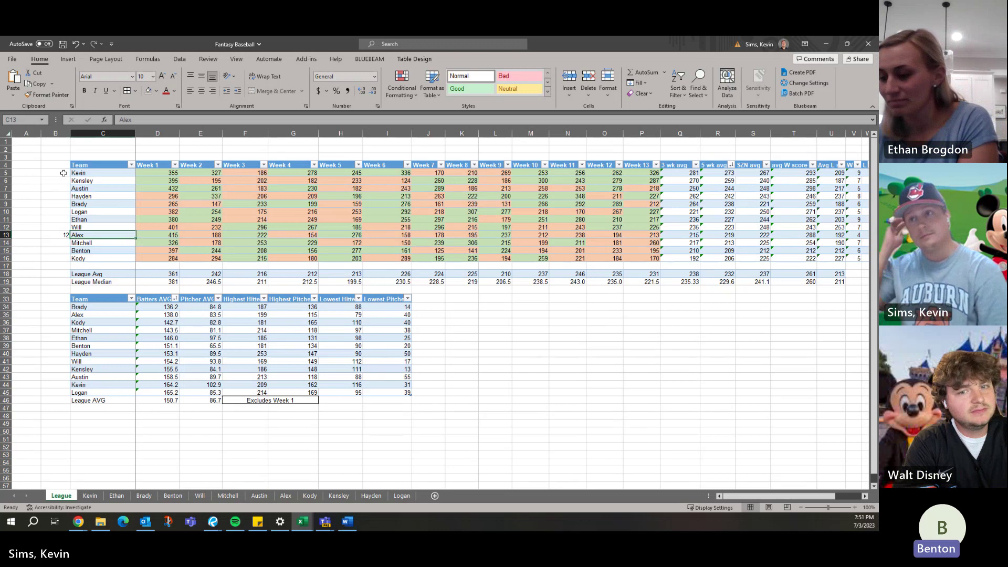
key("Down")
key("Down")
key("Down")
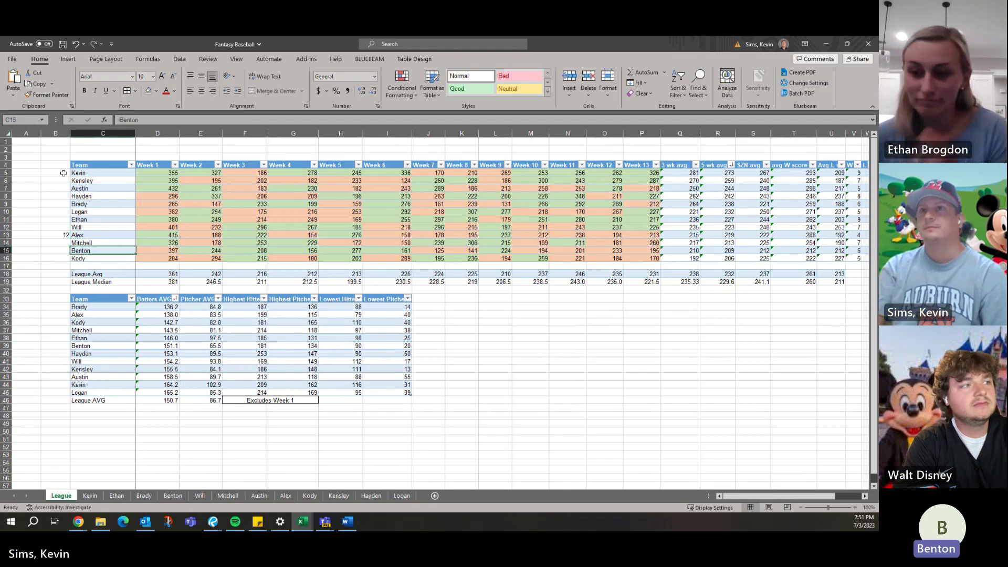
key("Left")
type("11")
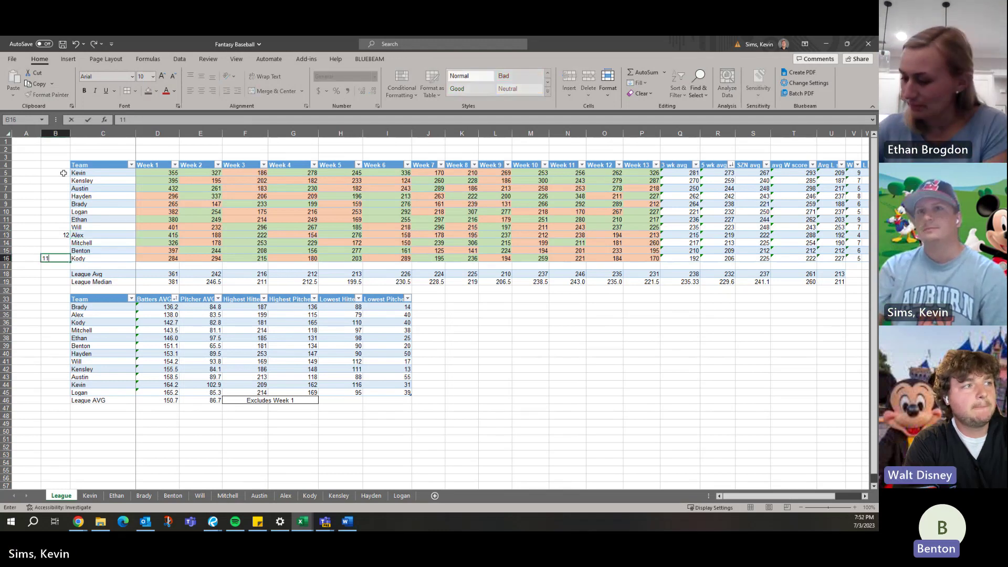
key("Return")
Review the teams from row 15 up to row 9 alongside the rank column.
key("Up")
key("Up")
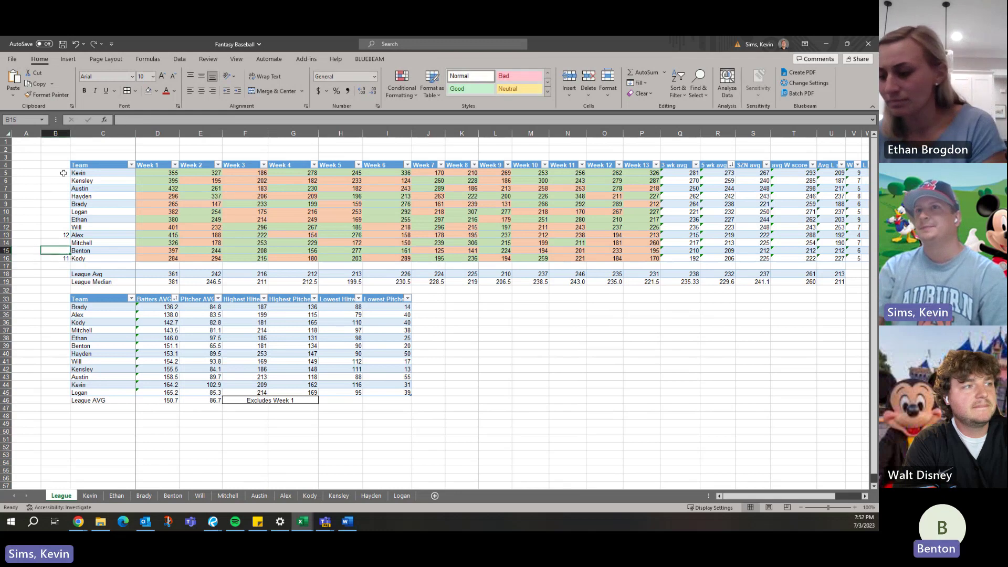
key("Right")
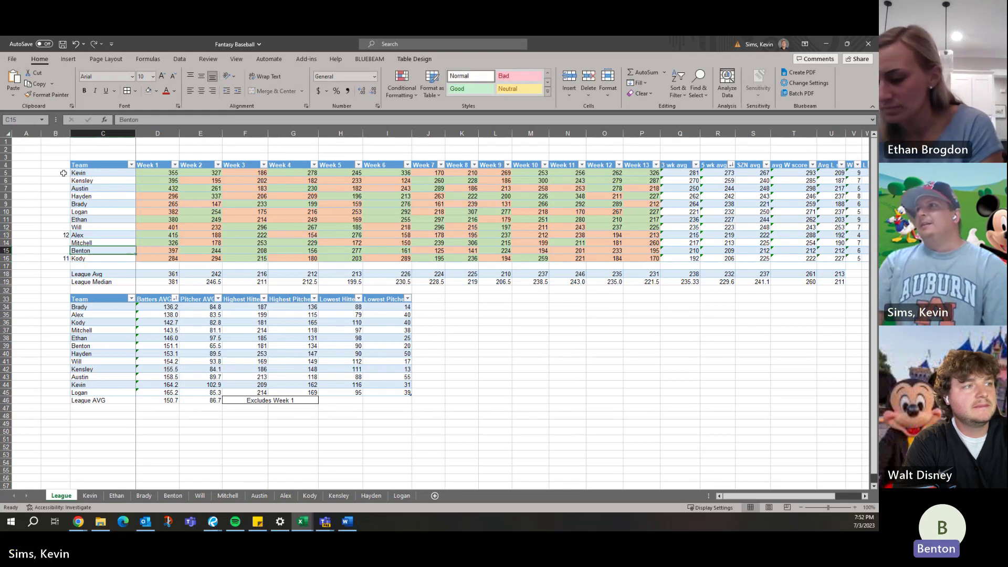
key("Left")
key("Up")
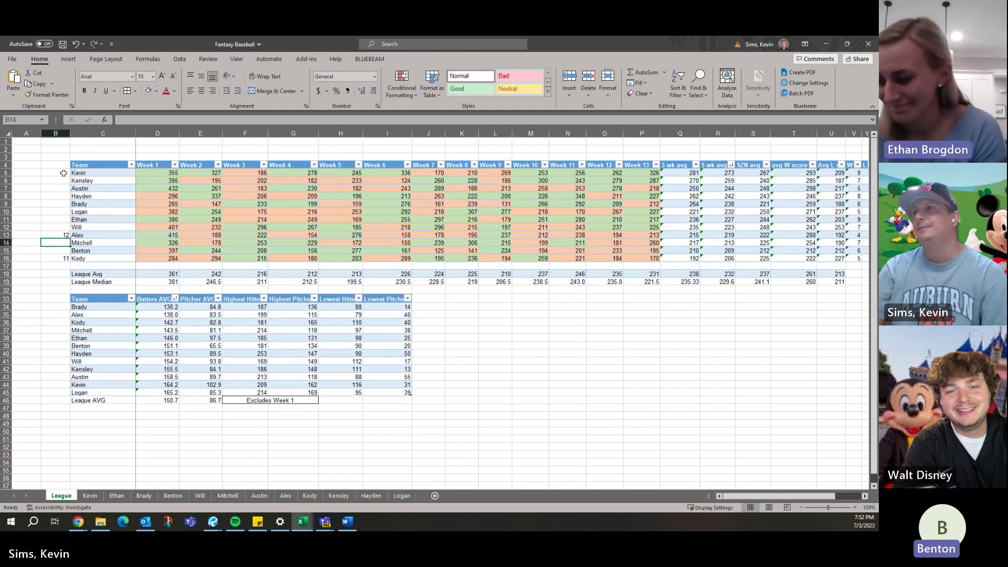
key("Up")
key("Up")
key("Up")
key("Up")
key("Up")
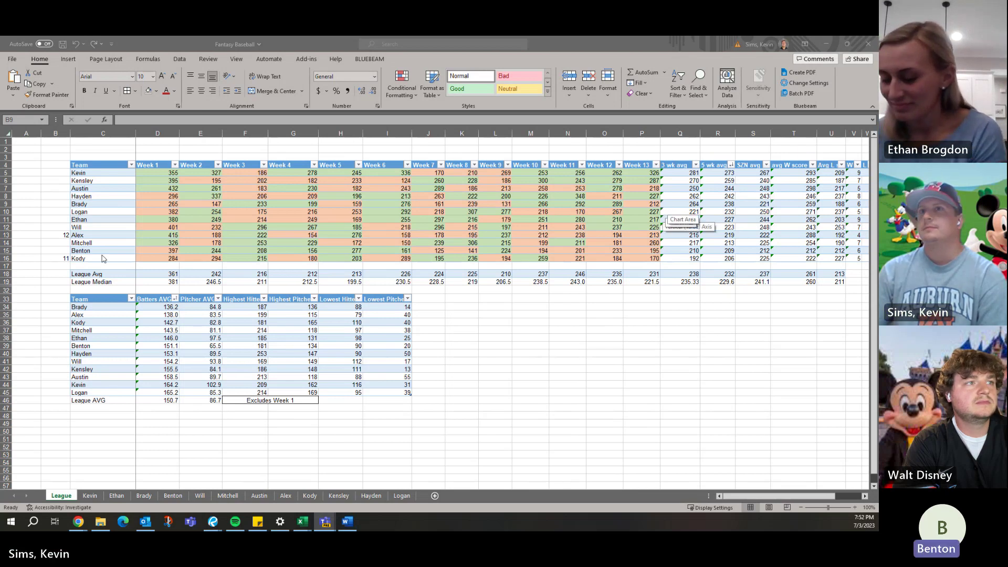
Examine the row 16 team's weekly scores from Week 13 back to Week 1 and its assigned rank.
left_click(640, 260)
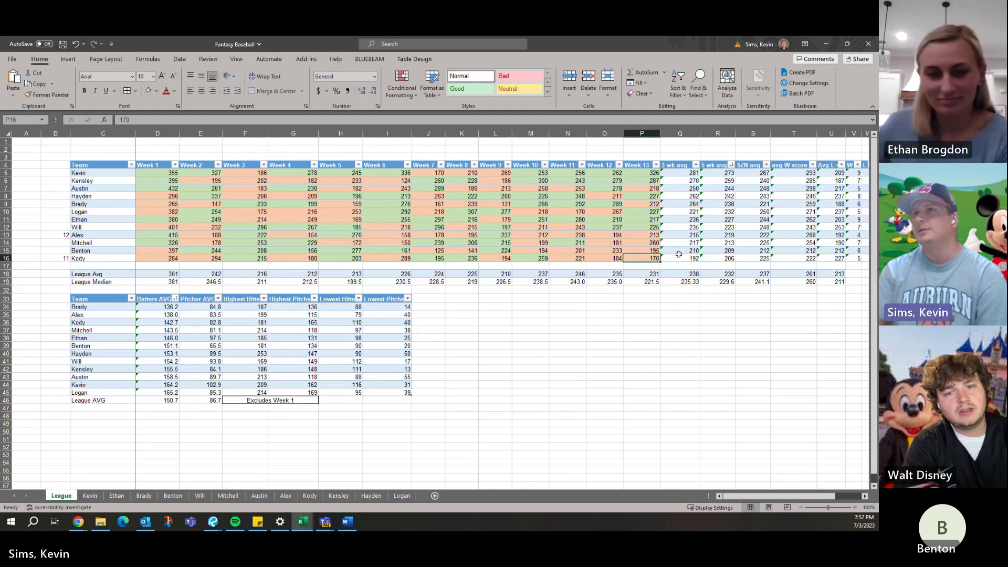
key("Left")
key("Left")
key("Left")
key("Left")
key("Left")
key("Left")
key("Left")
key("Left")
key("Left")
key("Left")
key("Left")
key("Left")
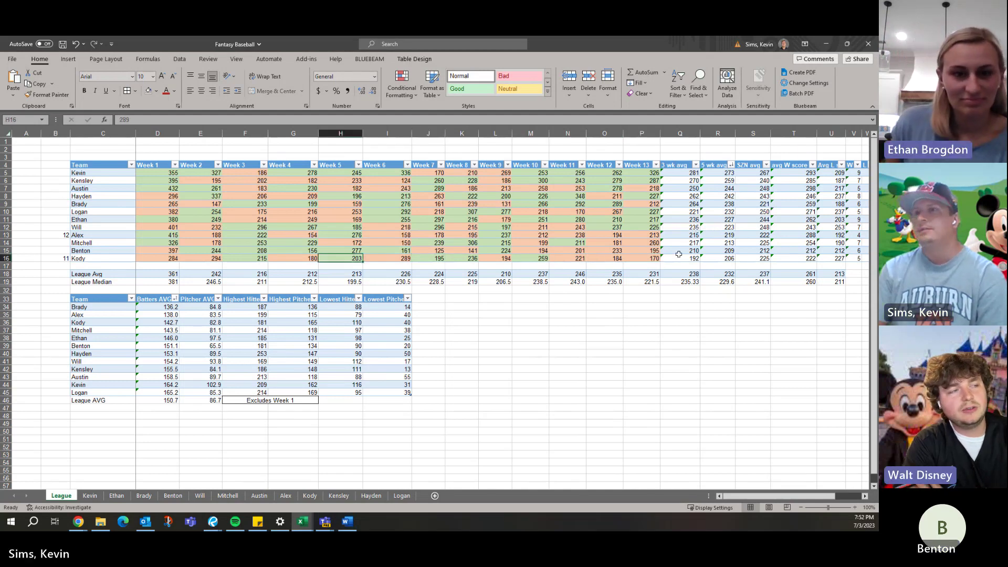
key("Left")
key("Left")
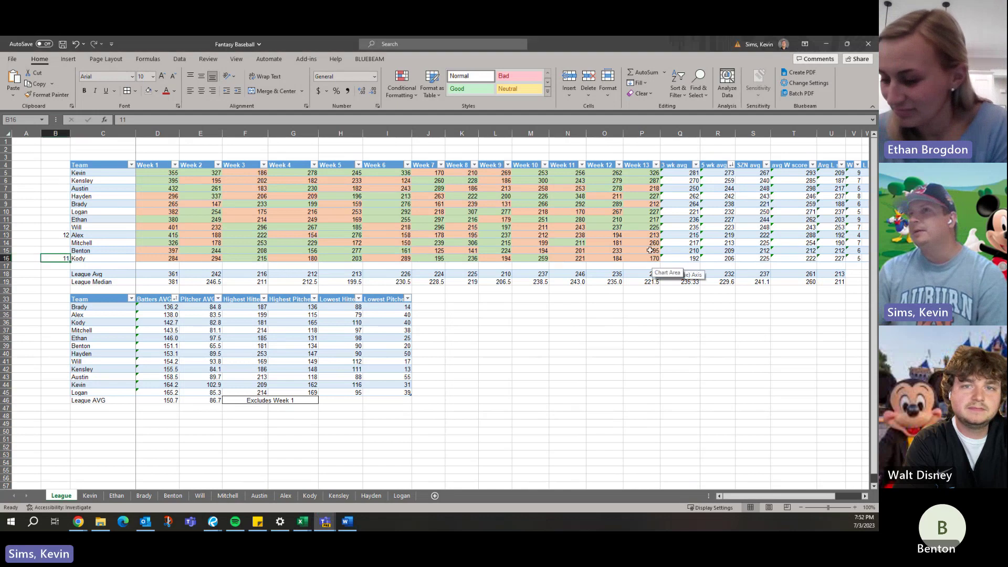
key("F2")
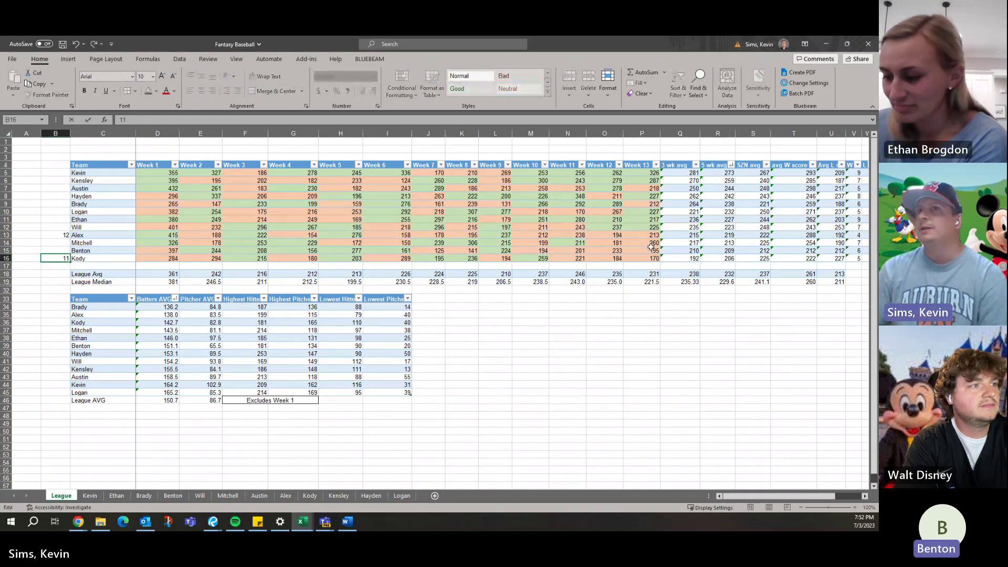
Compare the row 15 team's scores with the Week 13 scores in rows 14, 9 and 7, and enter the rank 10 in cell B7.
left_click(74, 251)
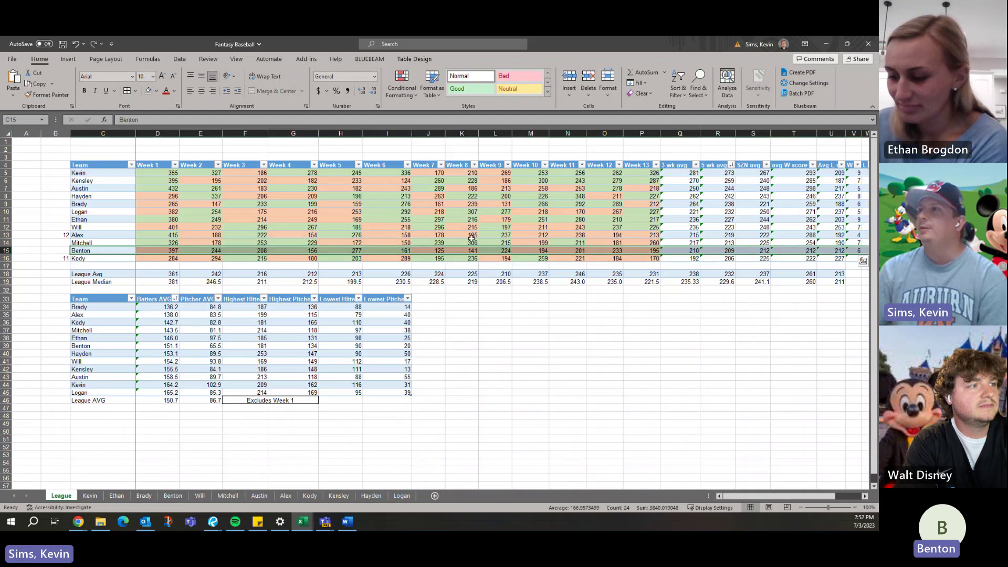
left_click(652, 243)
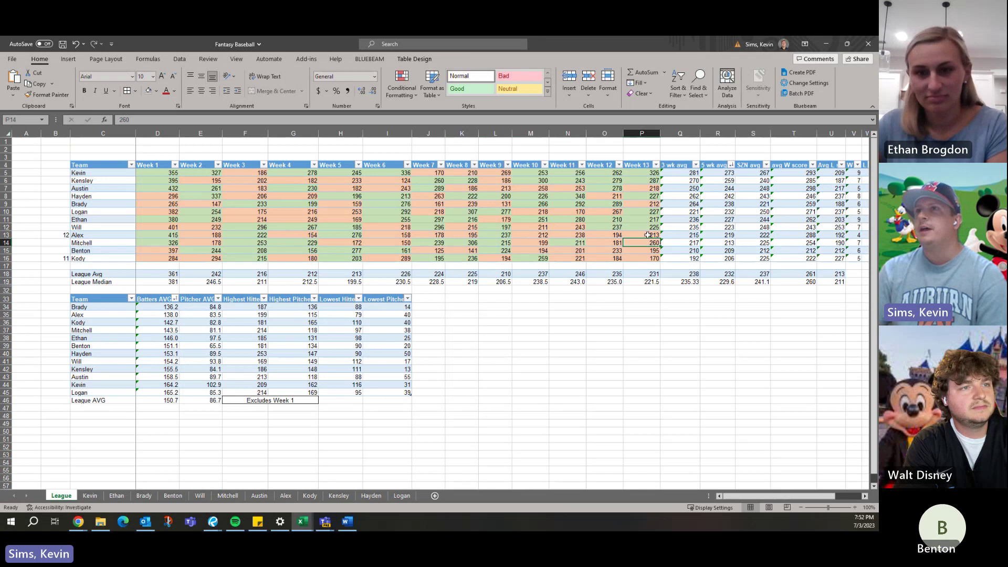
left_click(638, 204)
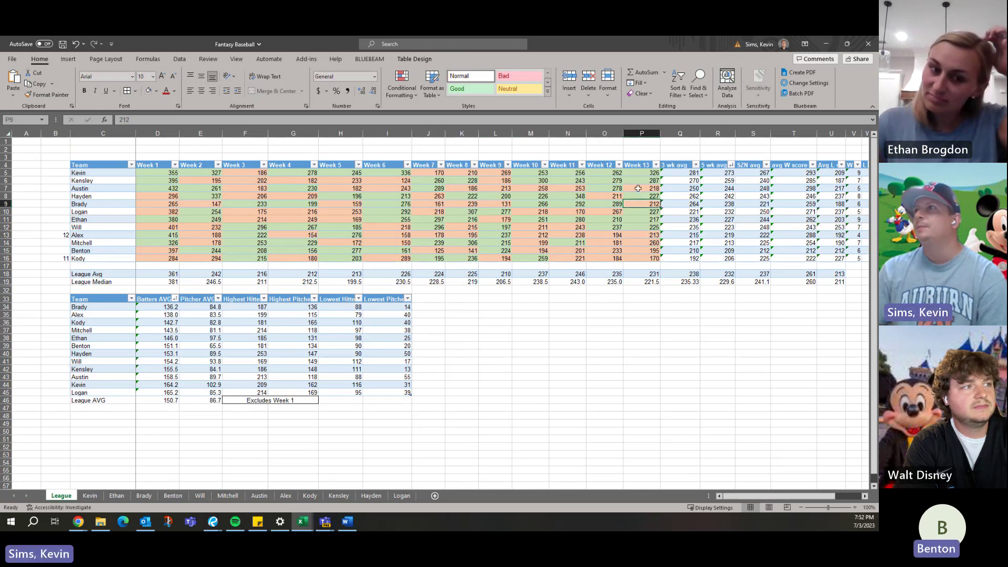
left_click(638, 188)
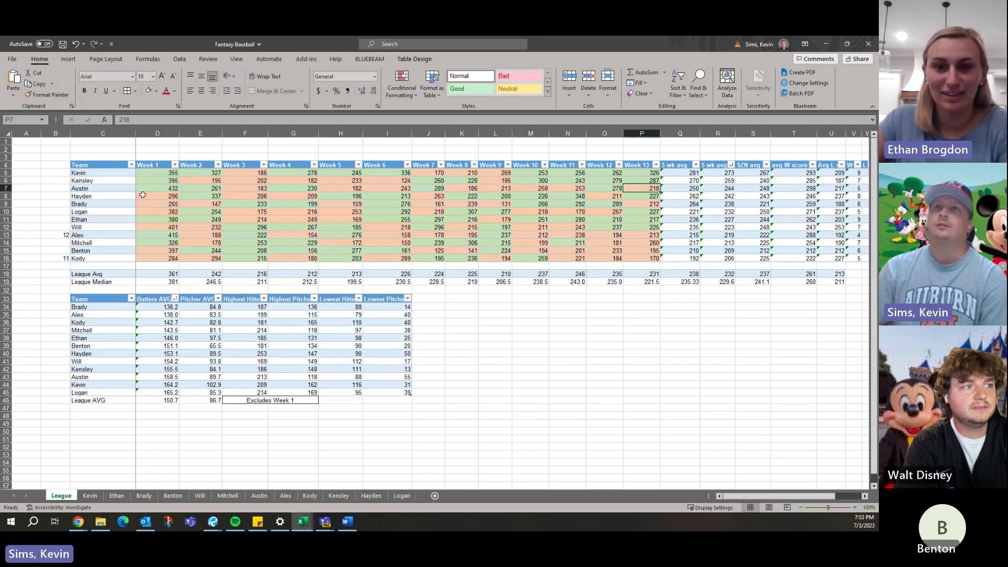
left_click(61, 188)
type("10")
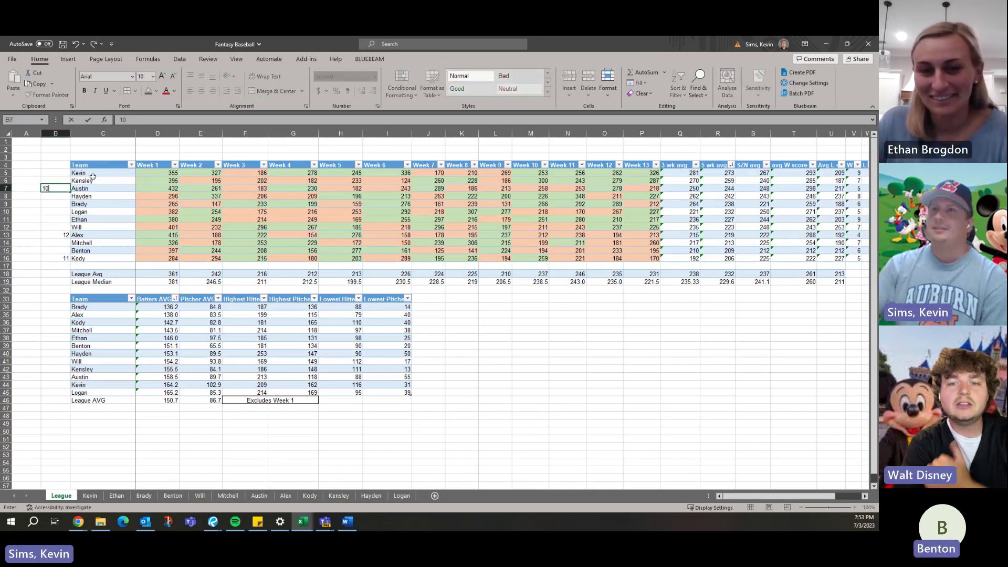
key("Return")
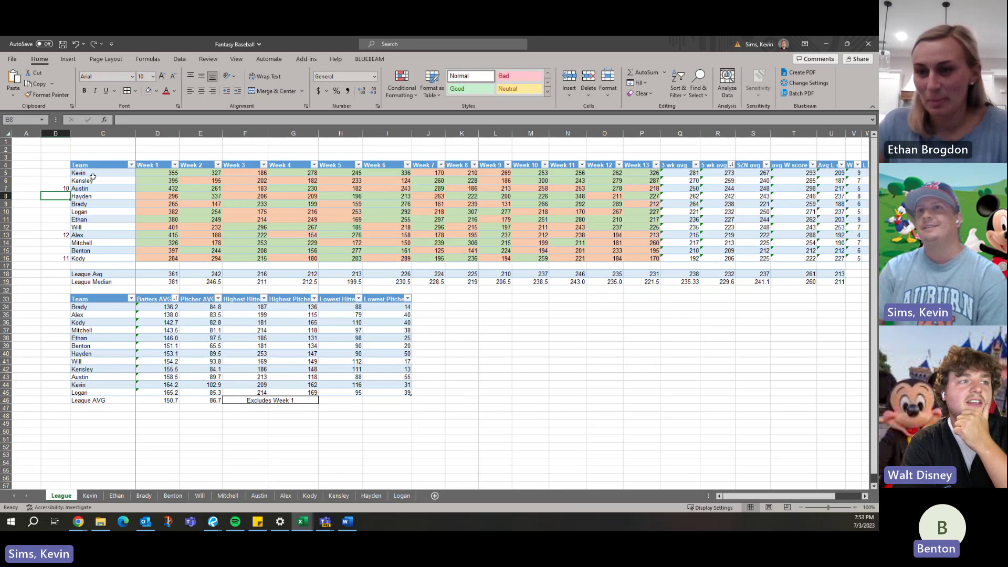
Check the scores of the teams in rows 11 and 12, and enter the rank 9 in cell B15, beside the row 15 team.
key("Down")
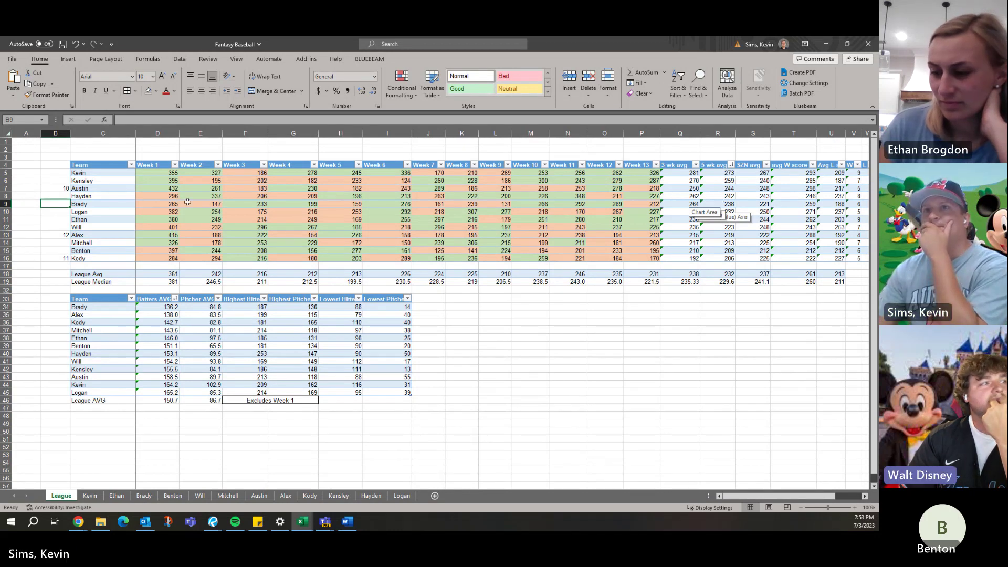
left_click(97, 196)
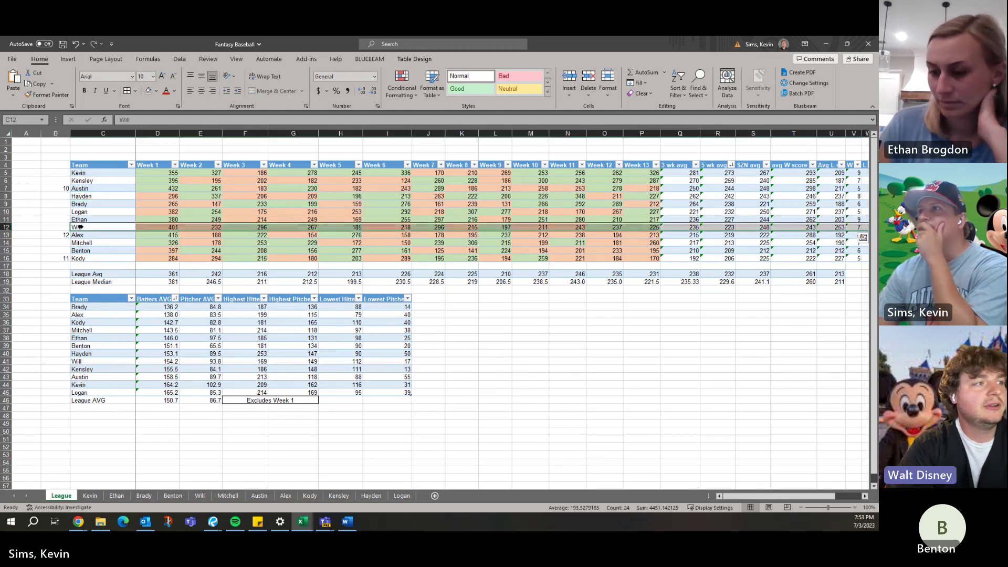
left_click(612, 218)
left_click(637, 219)
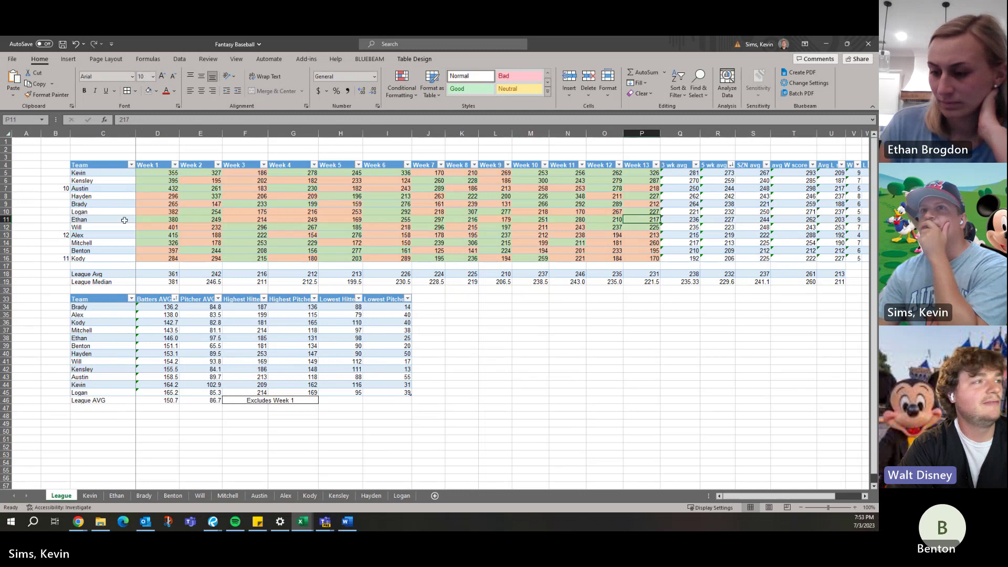
left_click(63, 250)
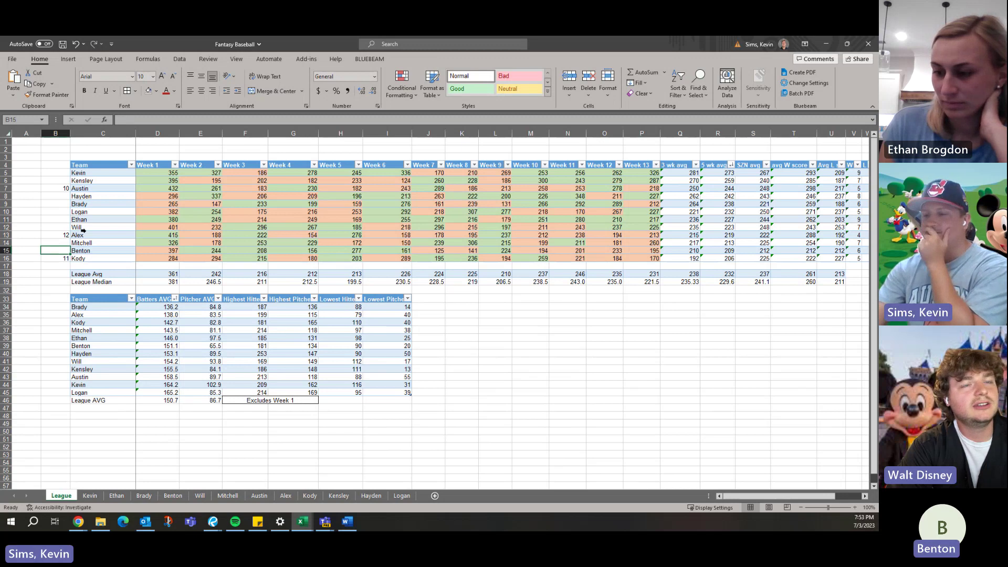
type("9")
key("Return")
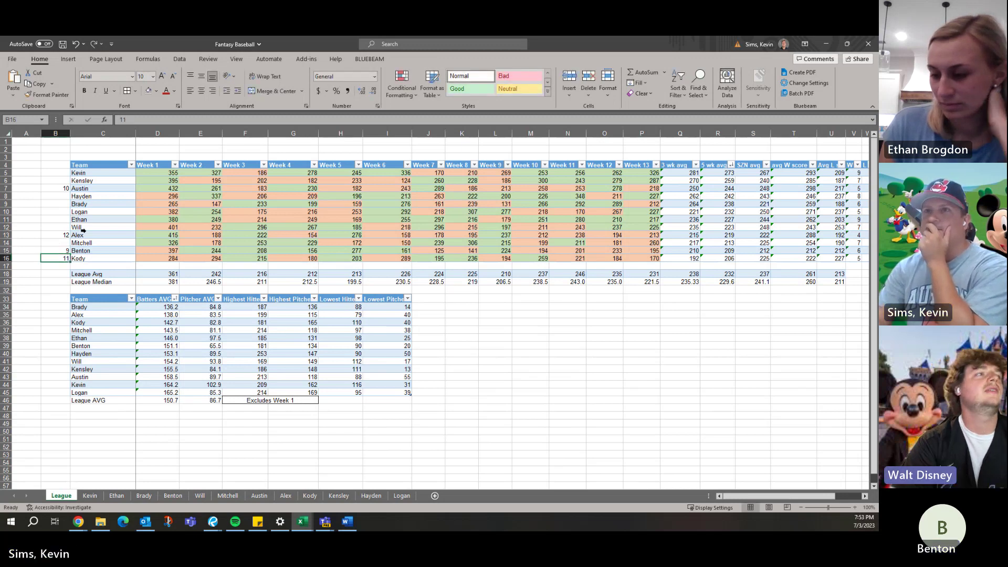
Compare the teams from row 14 up to row 10 as candidates for the next rank.
key("Up")
key("Up")
key("Right")
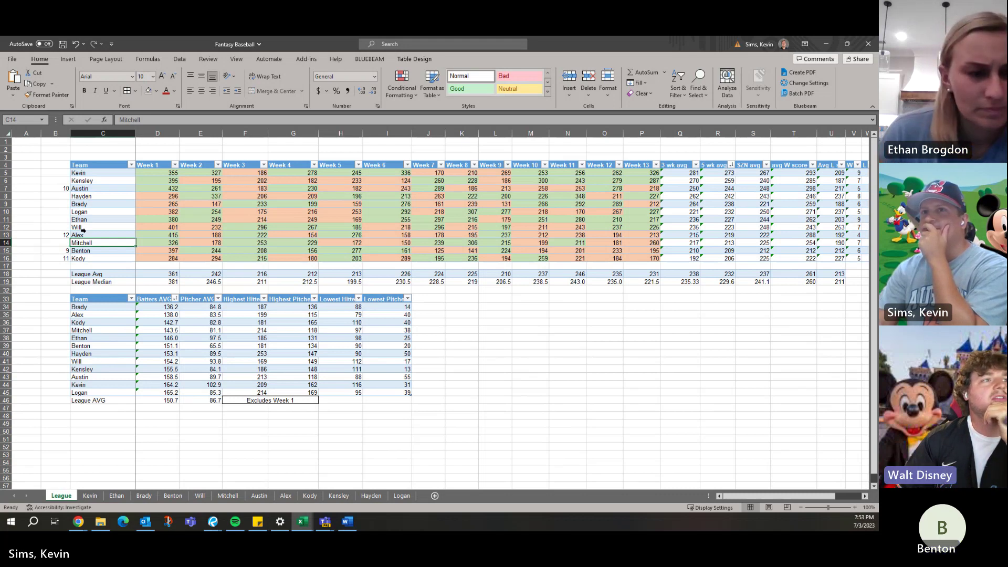
key("Left")
key("Right")
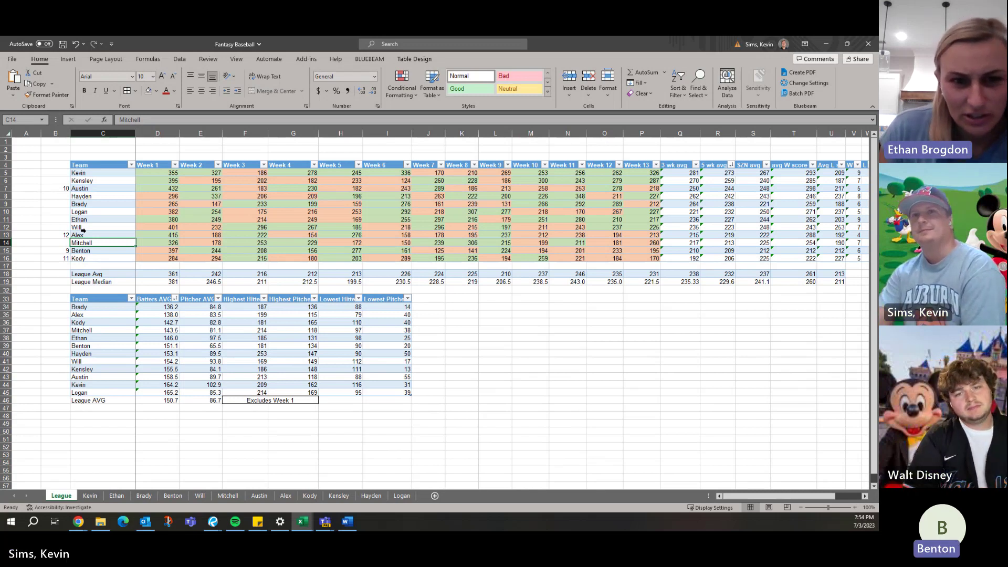
key("Left")
key("Right")
key("Left")
key("Up")
key("Up")
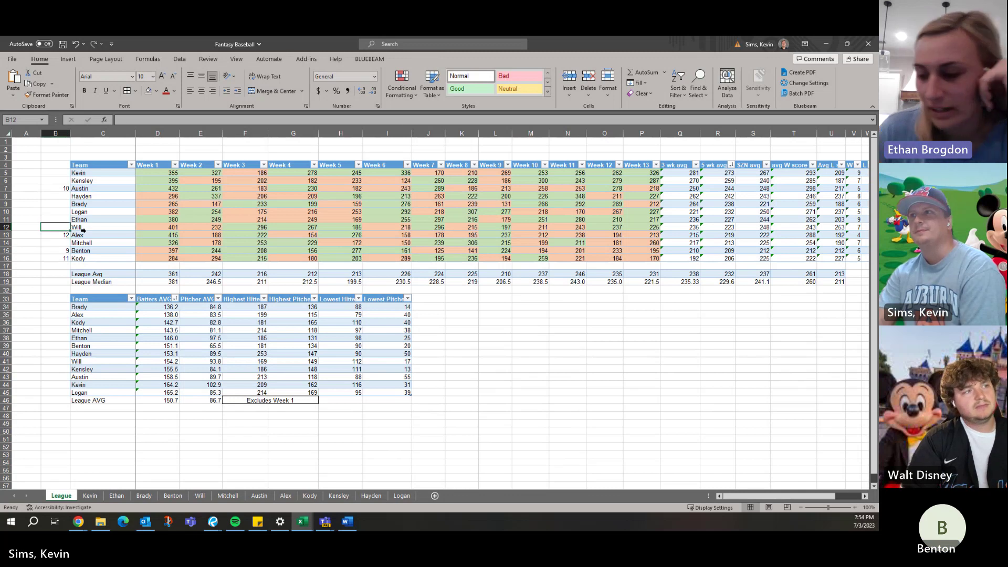
key("Up")
key("Up")
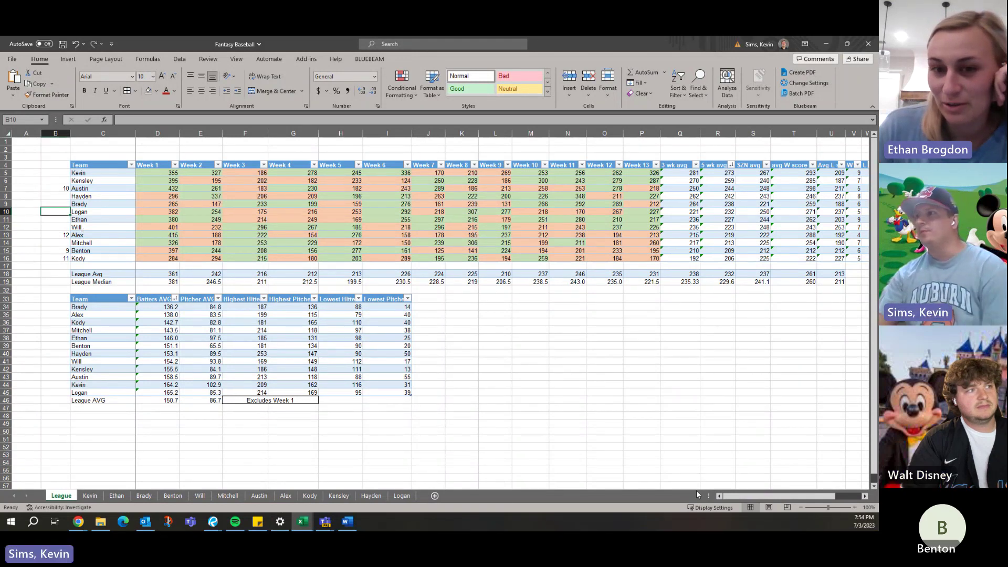
Check the row 10 team's Over/Under value and enter the rank 8 in cell B9, beside the row 9 team.
left_click_drag(735, 495, 761, 505)
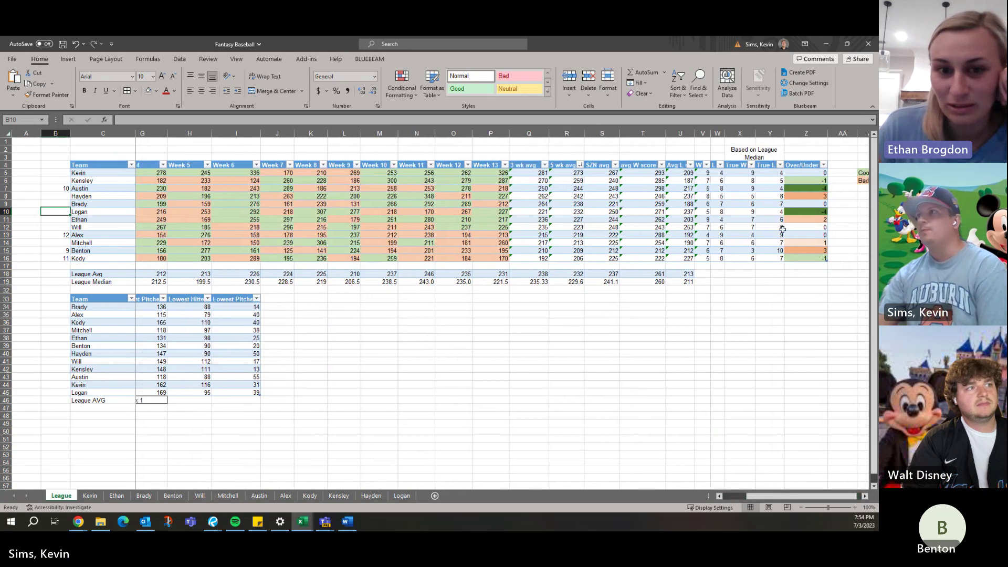
left_click(798, 213)
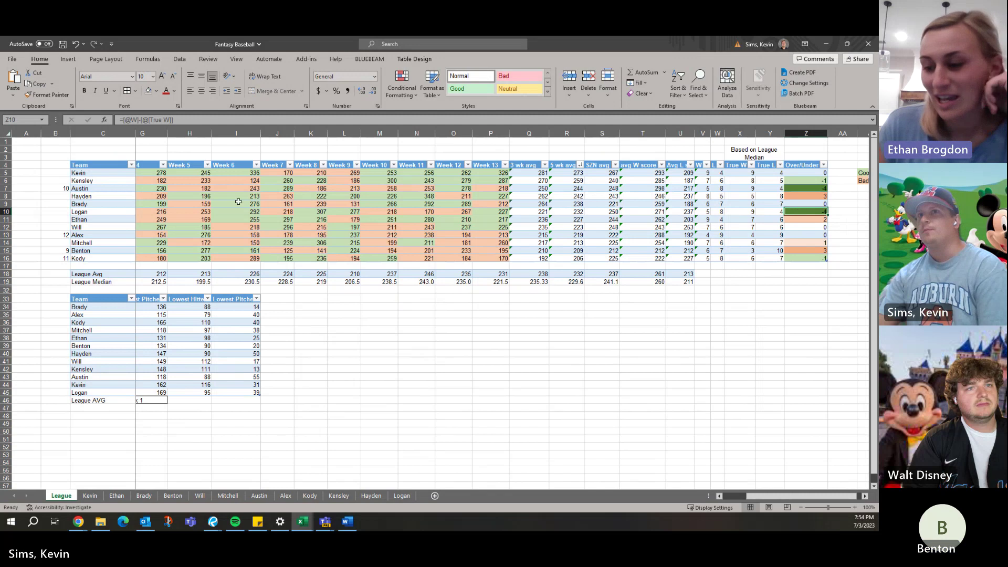
left_click(67, 211)
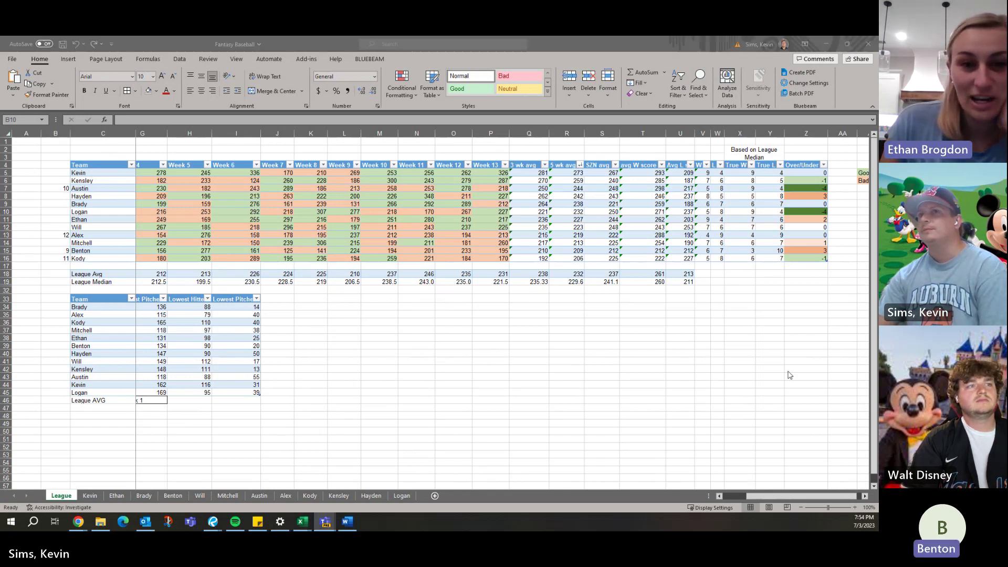
left_click(52, 203)
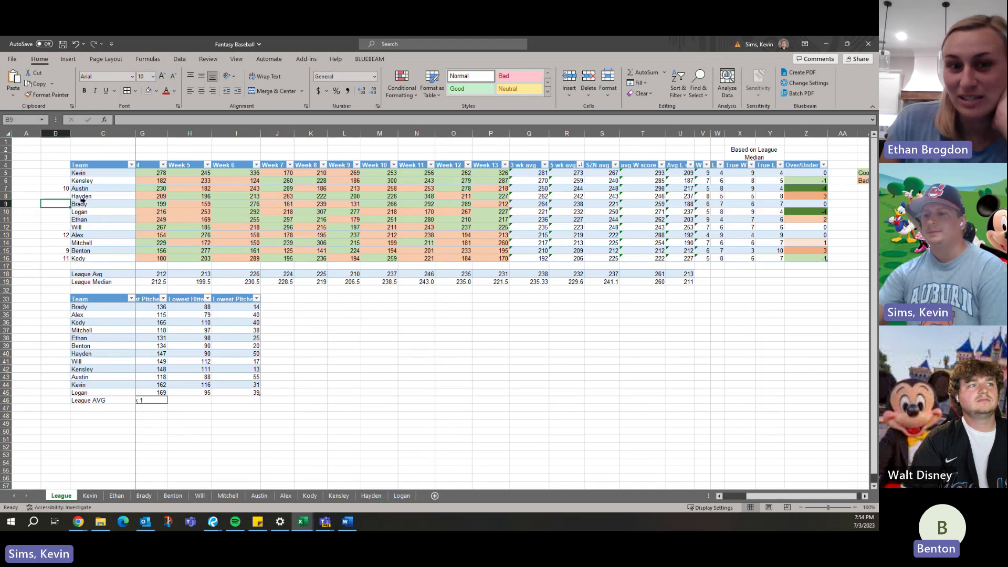
type("8")
key("ctrl+Return")
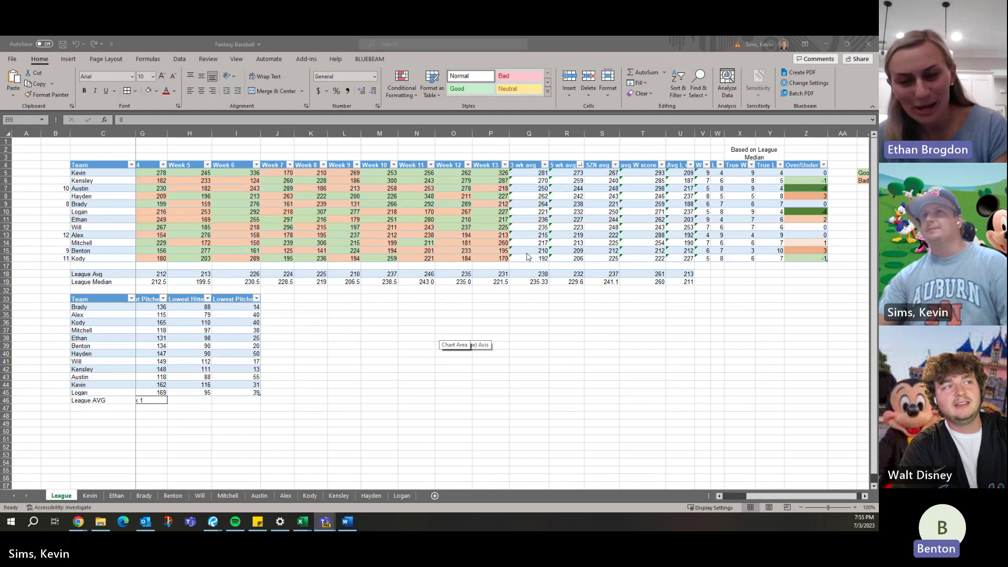
Compare the teams in rows 7 to 11 as candidates for the next rank.
left_click(62, 216)
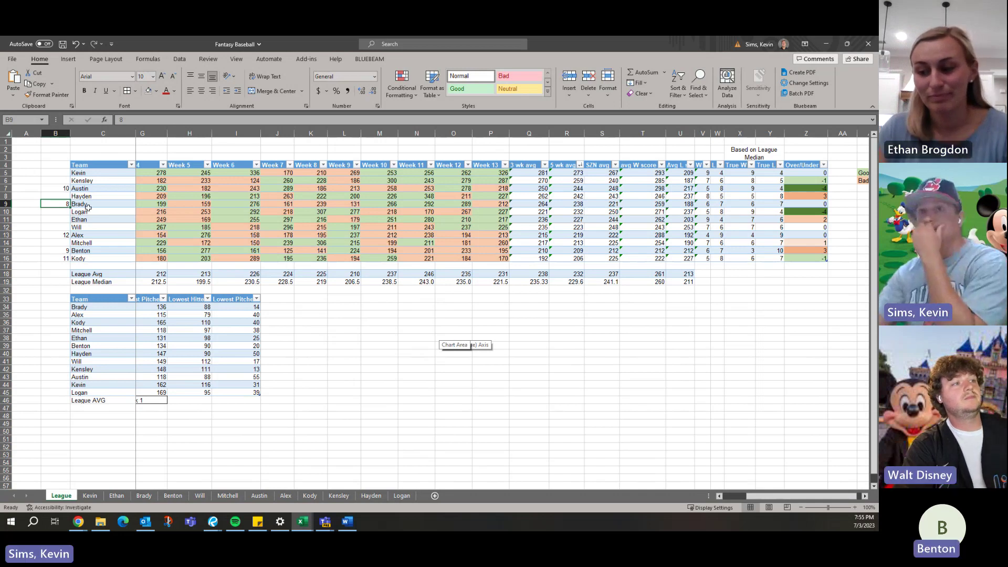
left_click(68, 212)
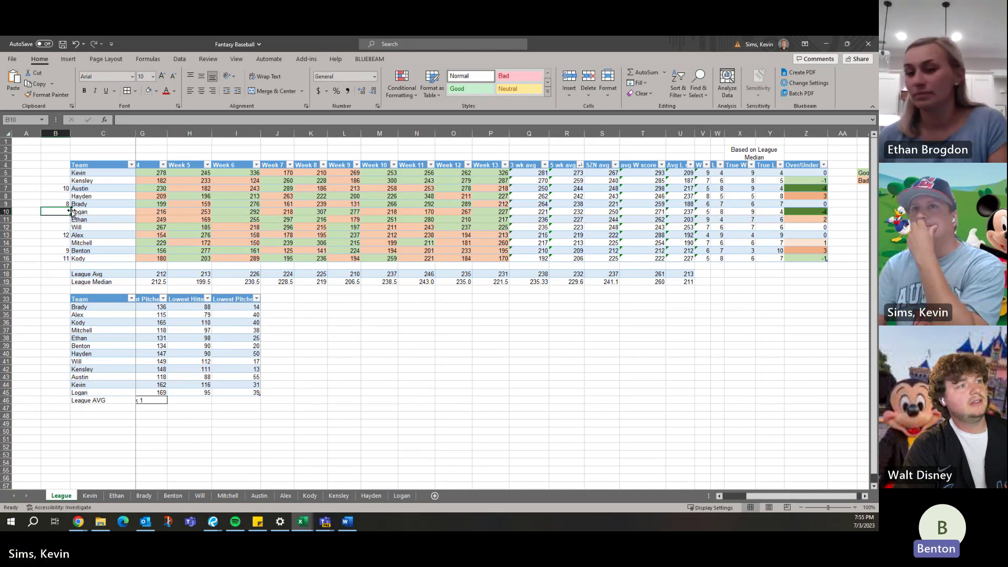
key("Up")
key("Up")
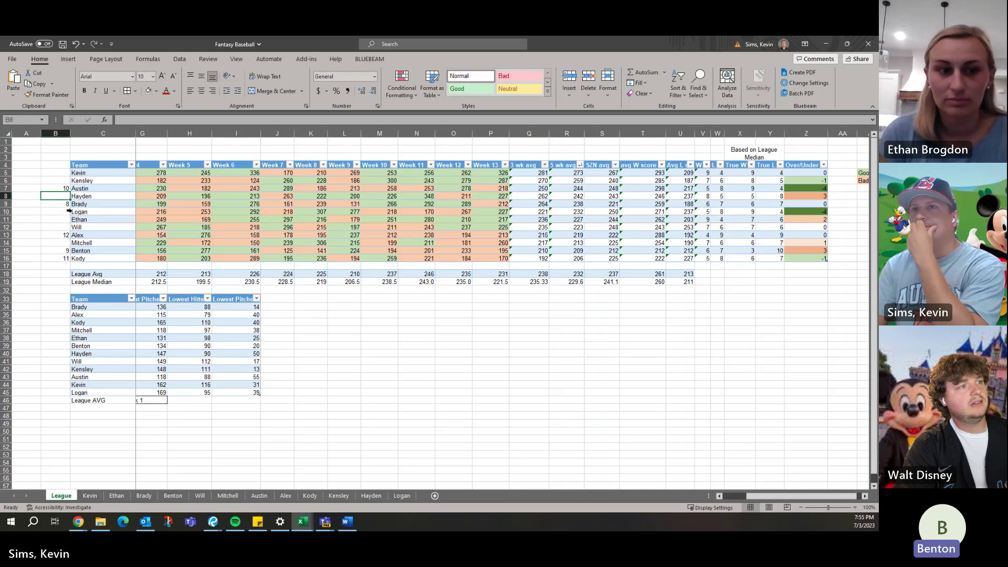
key("Up")
key("Down")
key("Down")
key("Down")
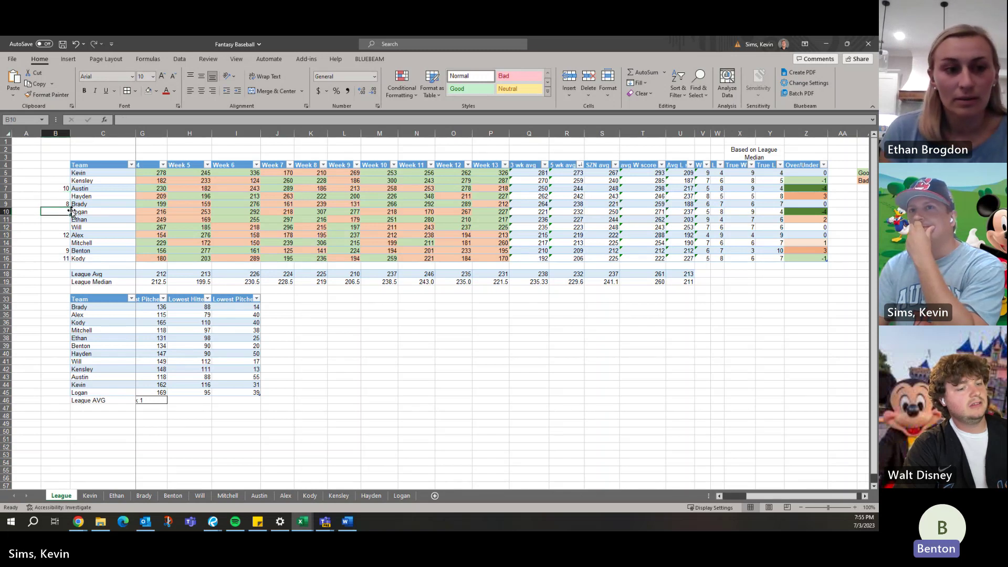
key("Up")
key("Up")
key("Down")
key("Down")
key("Down")
key("Down")
key("Down")
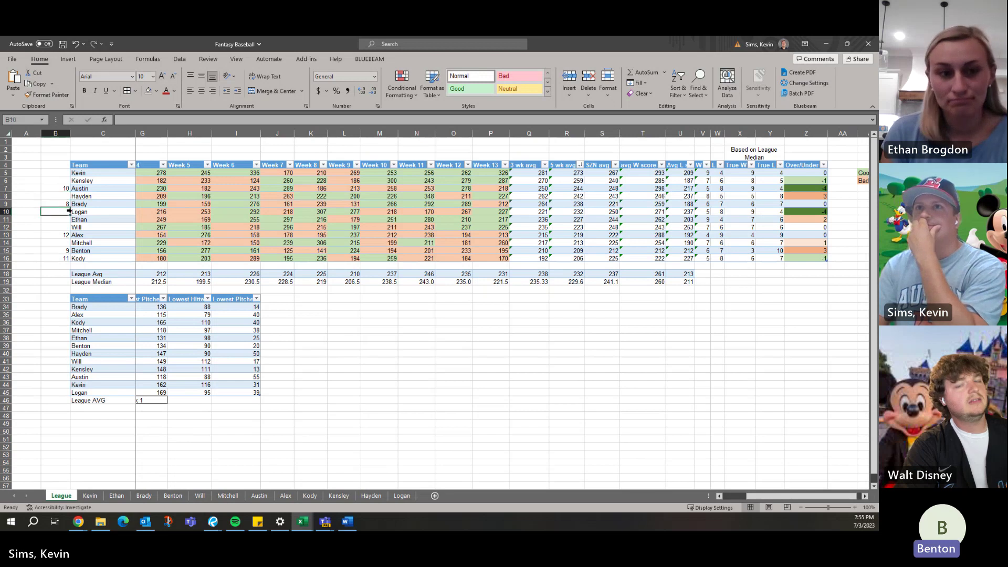
Enter the rank 7 in cell B10, beside the row 10 team.
key("Up")
key("Up")
key("Up")
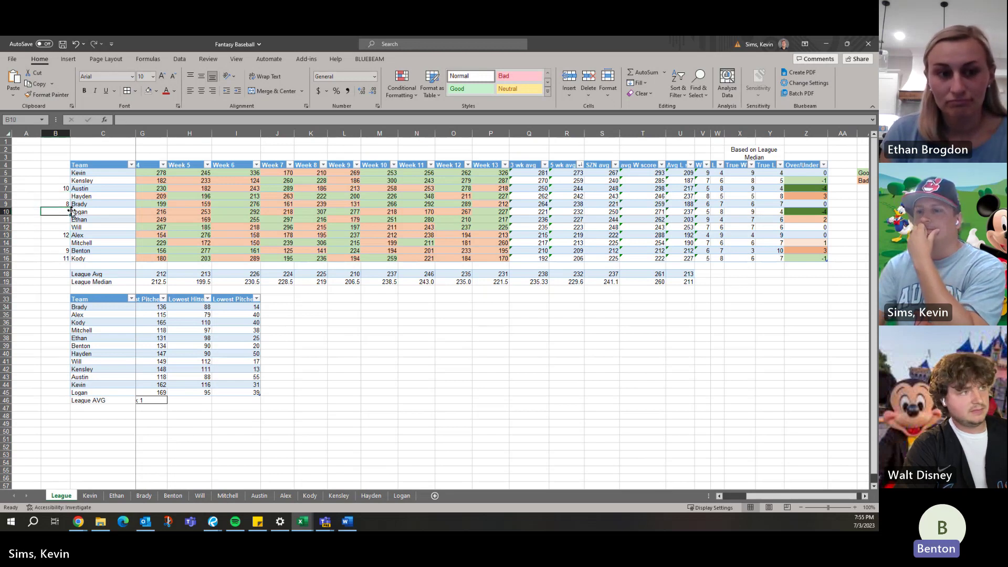
key("Down")
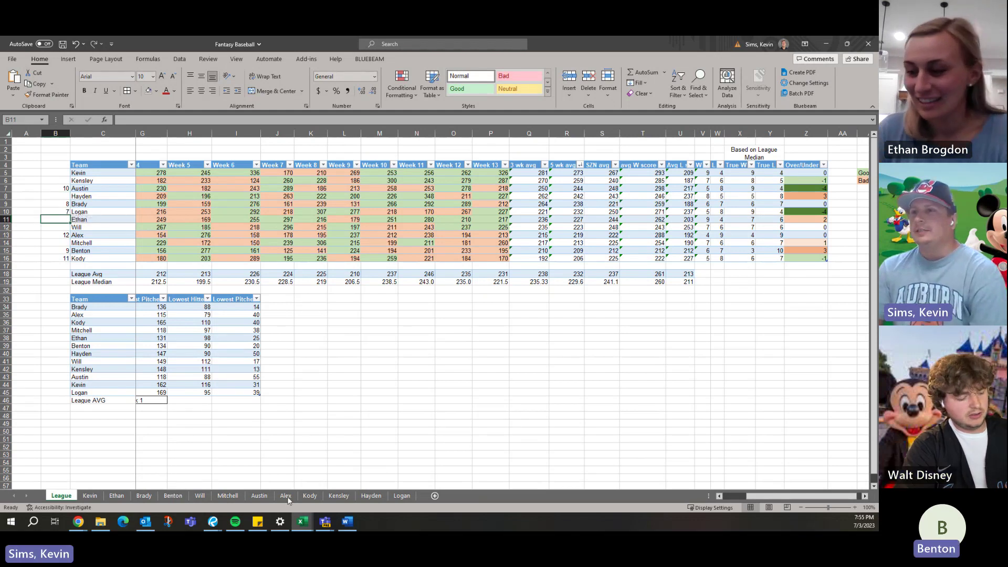
Open the row 10 team's own sheet and examine its weekly score chart and its hitting and pitching chart.
left_click(399, 495)
scroll(174, 311, "up", 2)
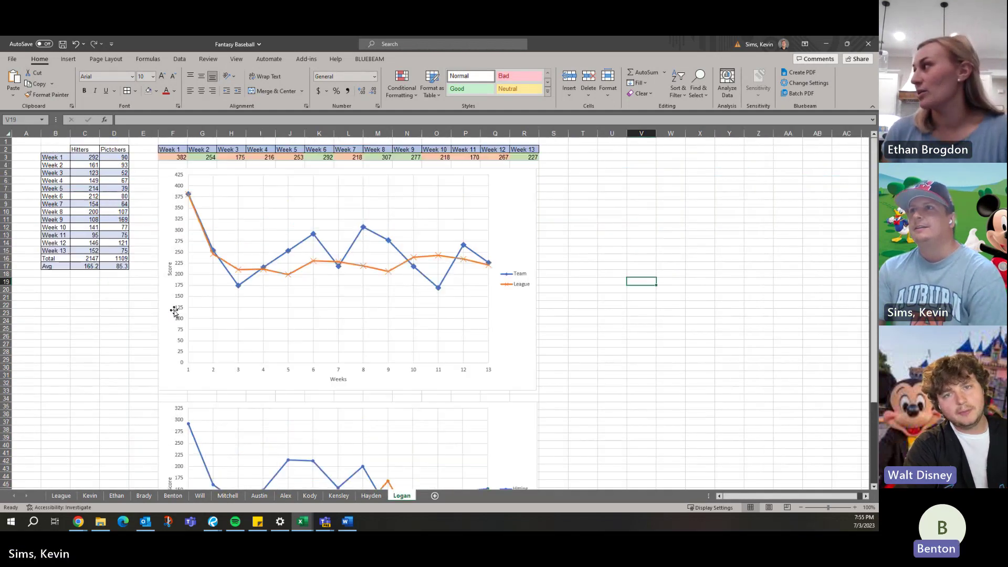
scroll(240, 317, "down", 6)
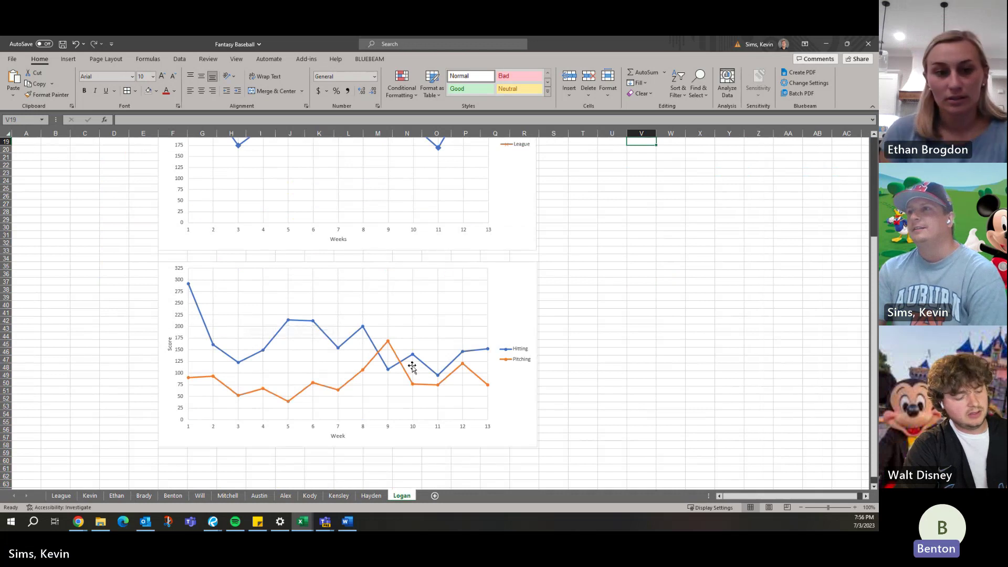
scroll(380, 366, "up", 3)
scroll(380, 366, "down", 3)
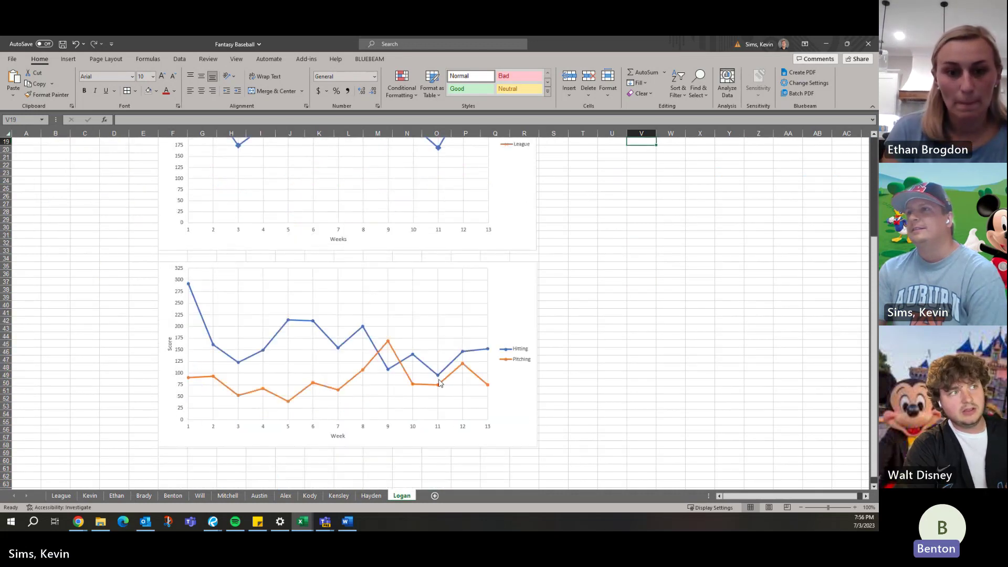
scroll(435, 377, "up", 1)
scroll(434, 377, "up", 5)
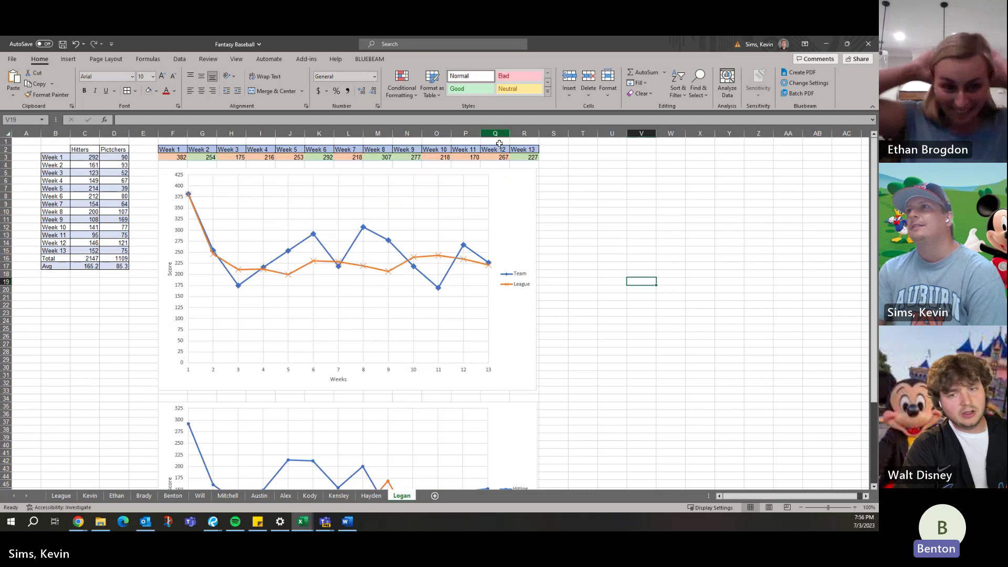
Check that team's scores for Week 10 to Week 12, and return to the League sheet.
left_click(465, 157)
left_click_drag(437, 157, 502, 157)
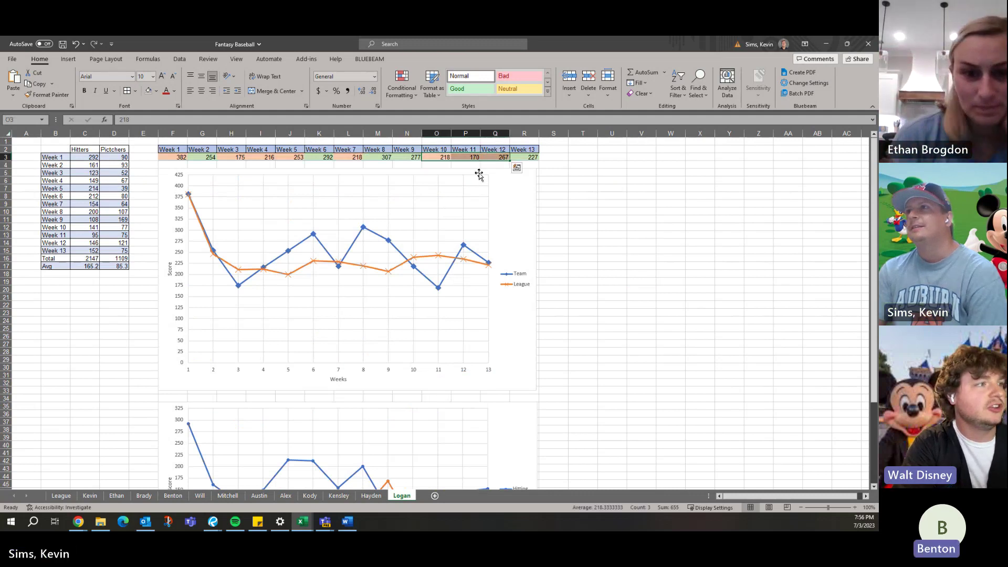
left_click(472, 167)
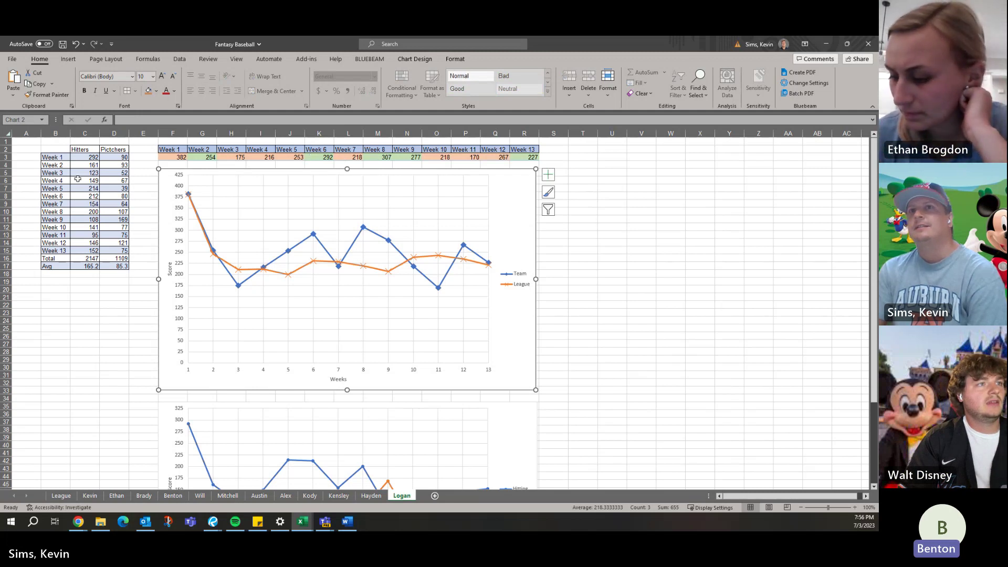
left_click(61, 495)
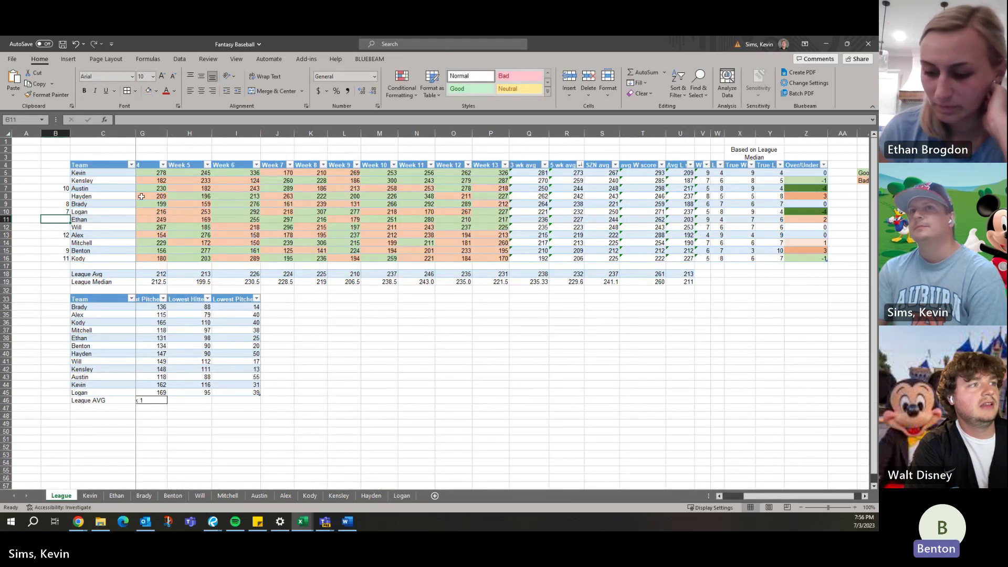
Compare the teams between row 8 and row 14 as candidates for the sixth rank.
left_click(112, 213)
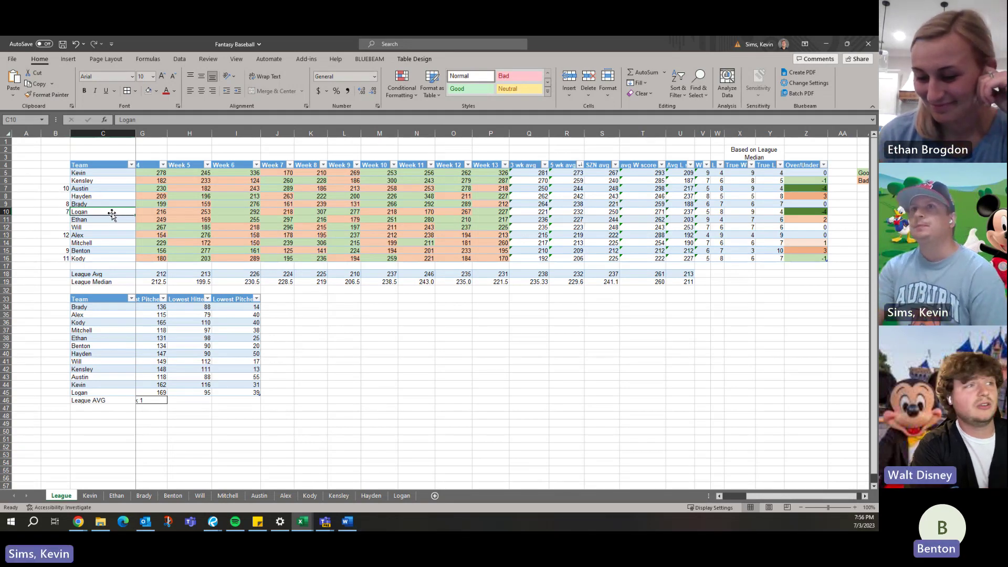
key("Up")
key("Up")
key("Left")
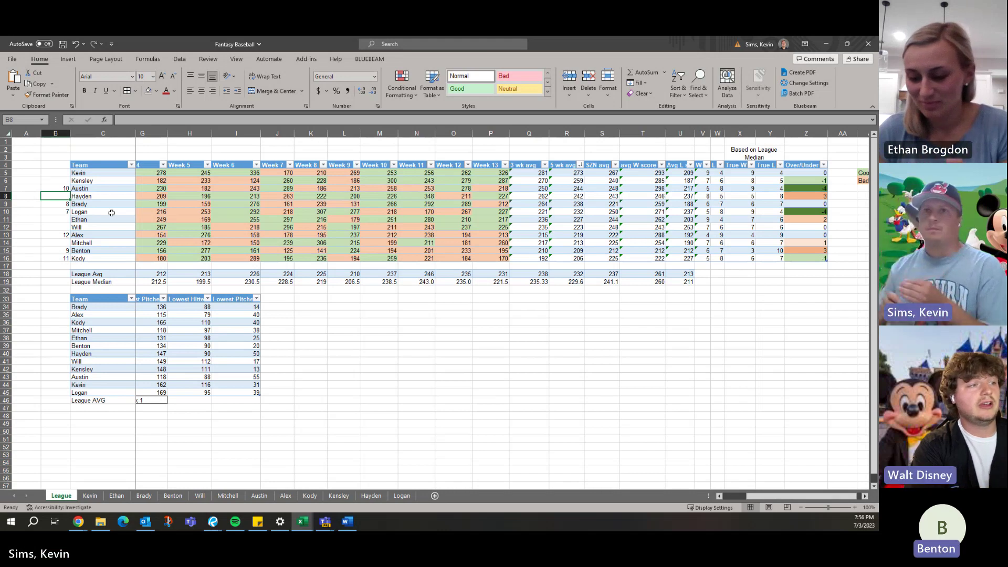
key("Down")
key("Down")
key("Down")
key("Down")
key("Down")
key("Down")
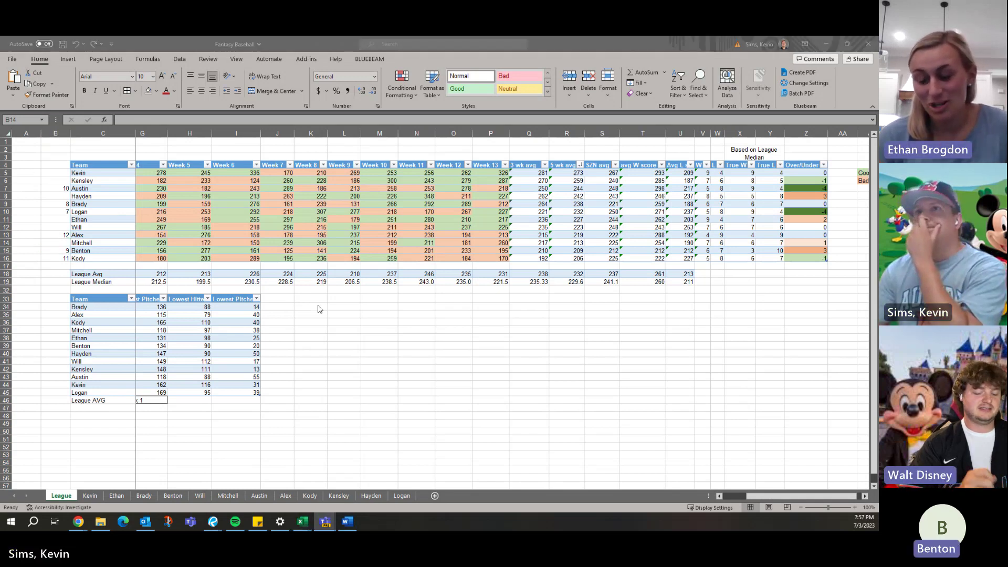
Enter the rank 6 in cell B14, beside the row 14 team.
left_click(68, 244)
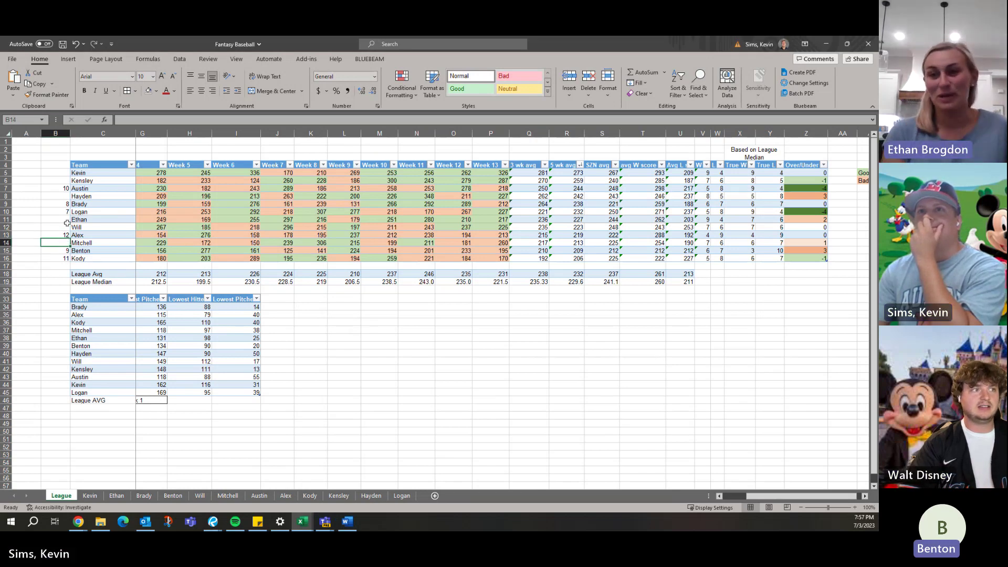
left_click(65, 227)
left_click(67, 242)
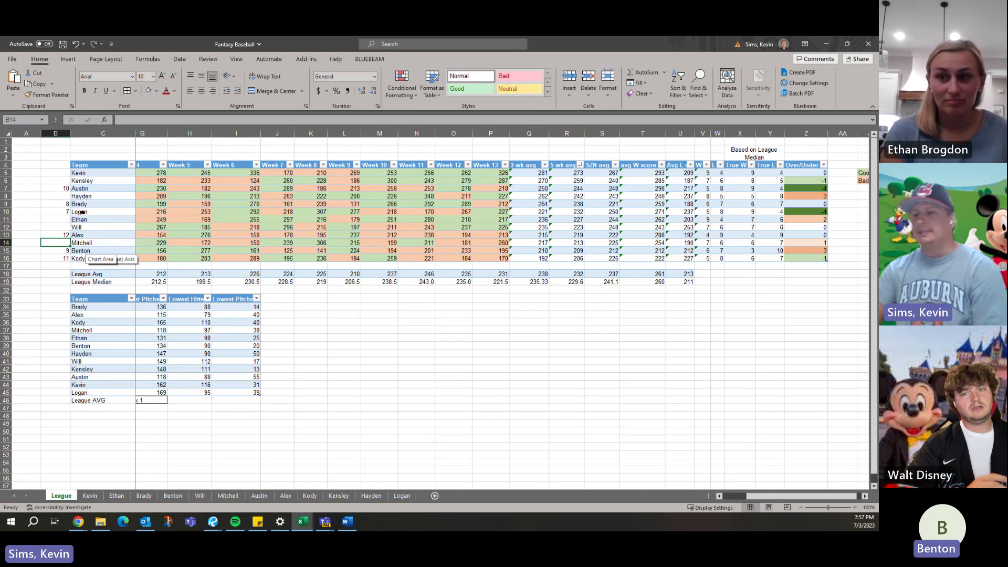
key("Right")
Examine the row 14 team's weekly scores from Week 1 through Week 13.
key("Right")
key("Right")
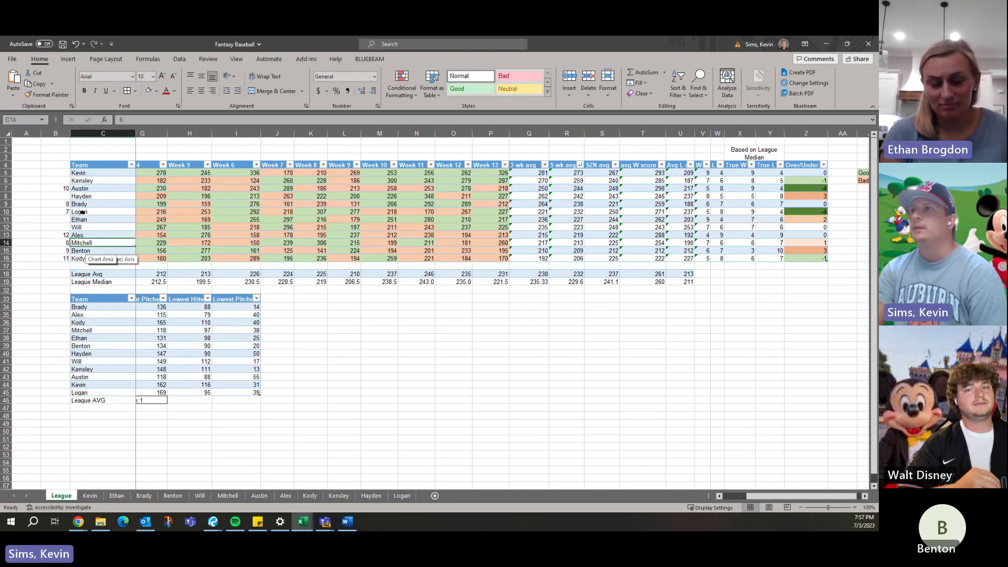
key("Right")
key("Right")
key("Right")
key("Right")
key("Right")
key("Right")
key("Right")
key("Right")
key("Right")
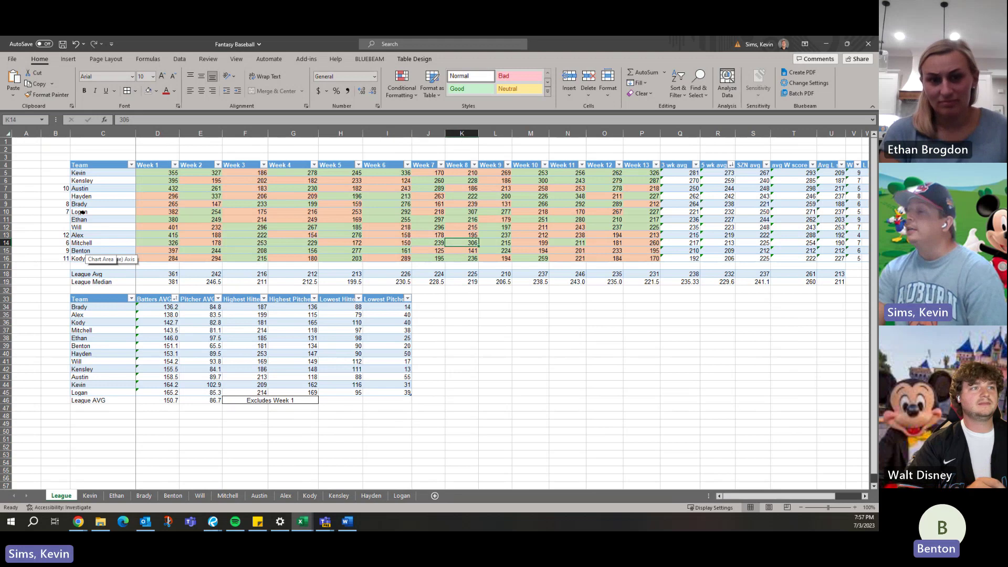
key("Right")
key("Right")
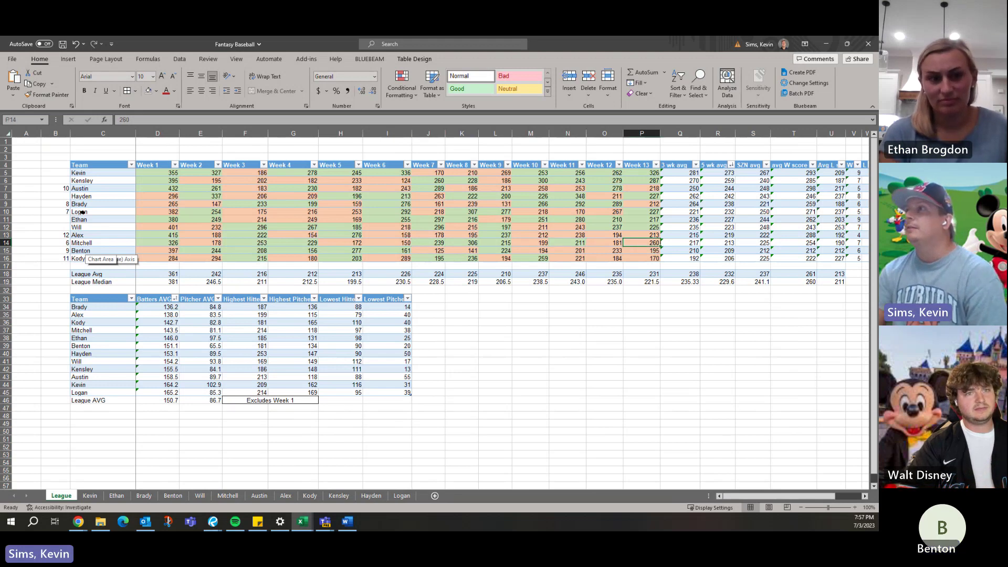
Sort the team table by the Week 13 scores from largest to smallest.
left_click(656, 165)
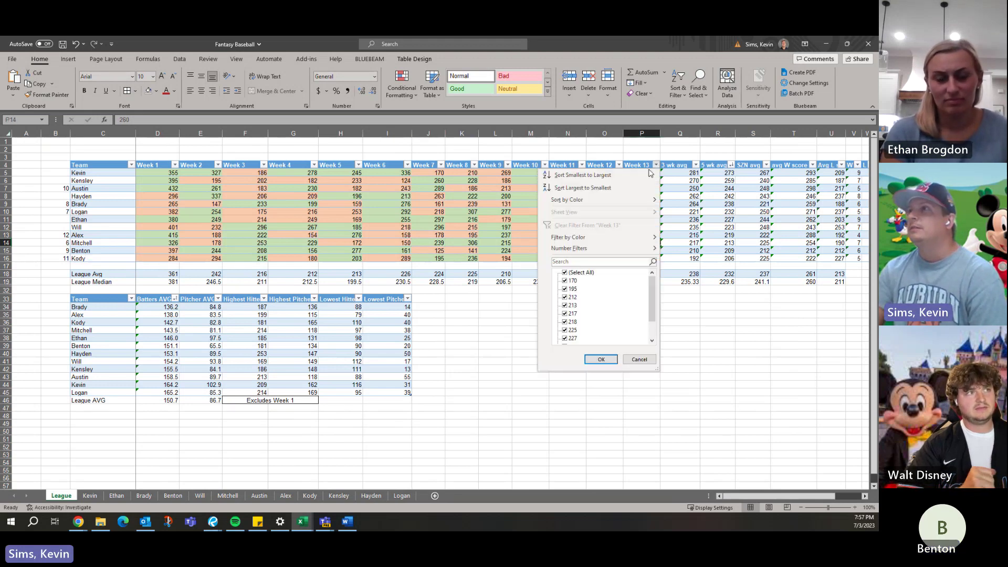
left_click(651, 188)
left_click(653, 188)
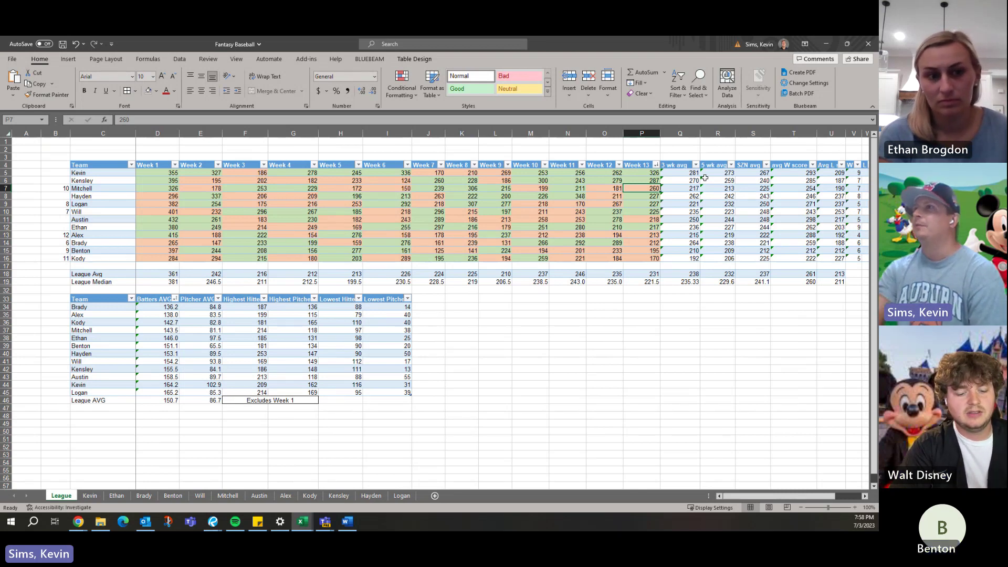
Check the row 7 team's scores from Week 9 to Week 13 and the ranks in cells B7 and B14.
key("Left")
key("Left")
key("Left")
key("Left")
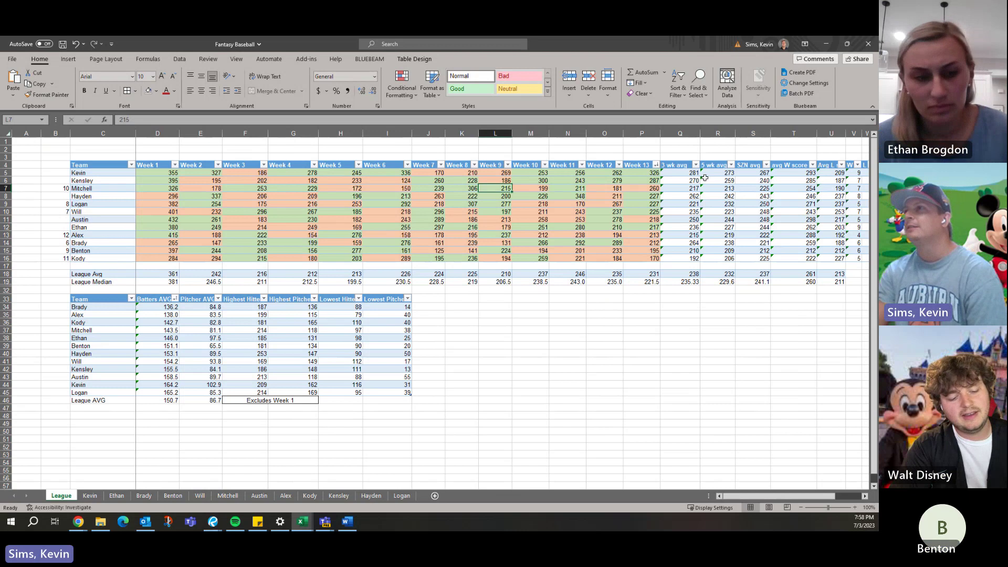
key("Right")
key("Right")
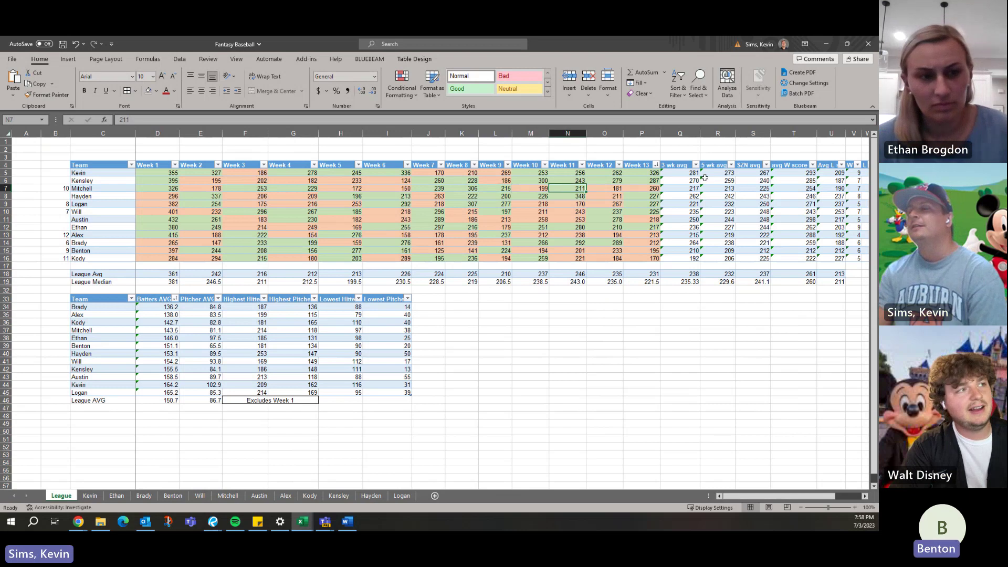
left_click(68, 189)
left_click(65, 243)
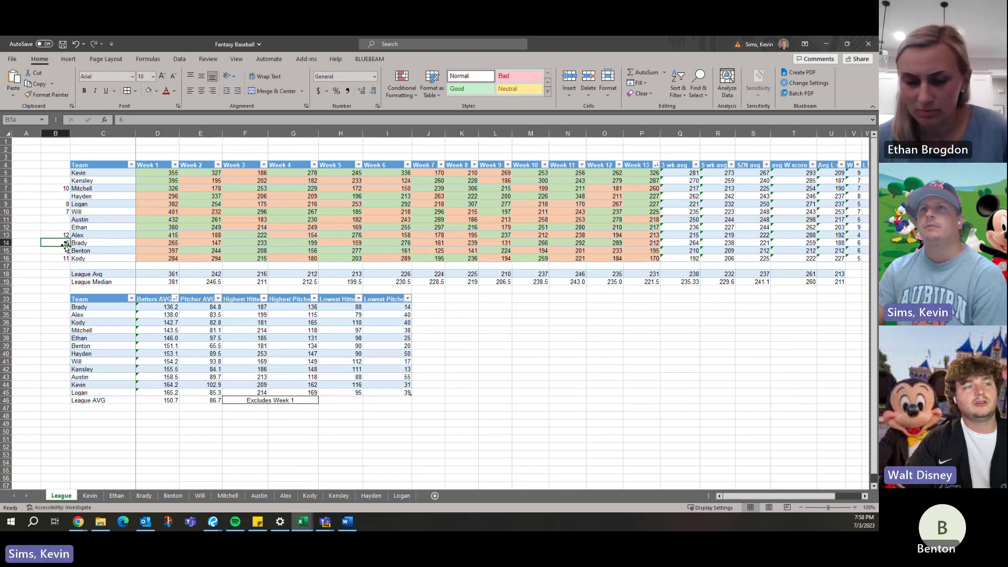
left_click(65, 188)
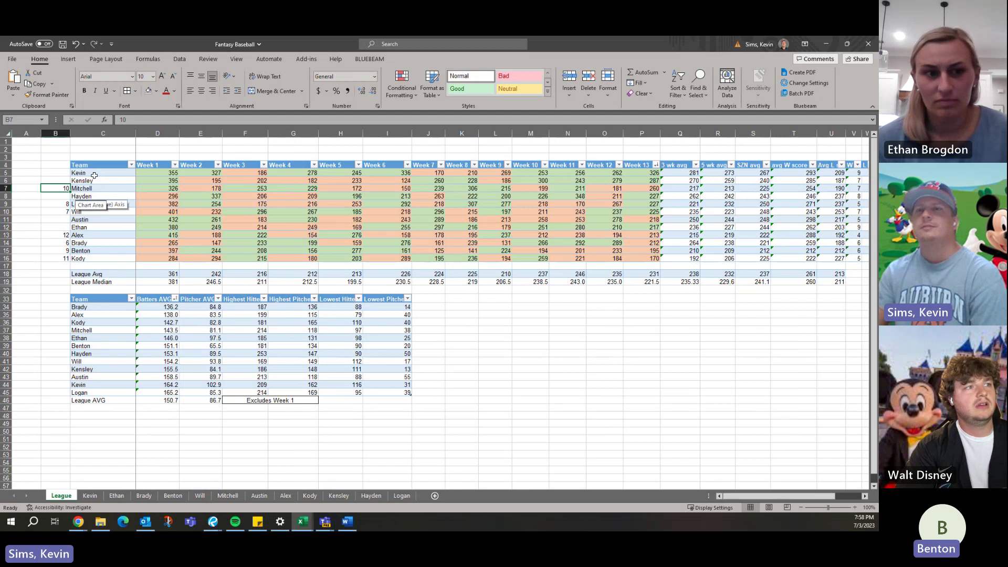
Sort the team table by the 5 wk avg column from largest to smallest.
left_click(767, 165)
left_click(733, 165)
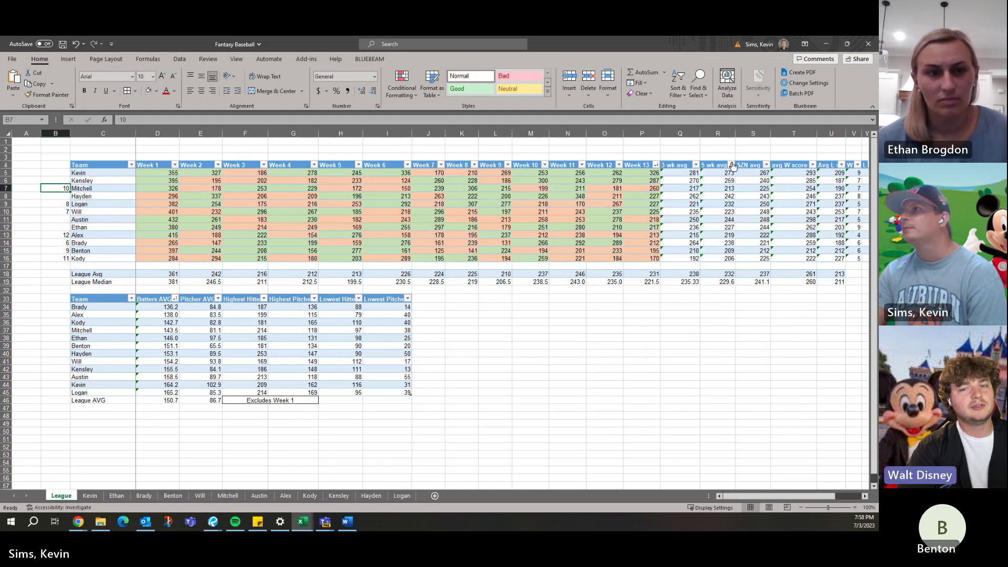
left_click(732, 165)
left_click(699, 188)
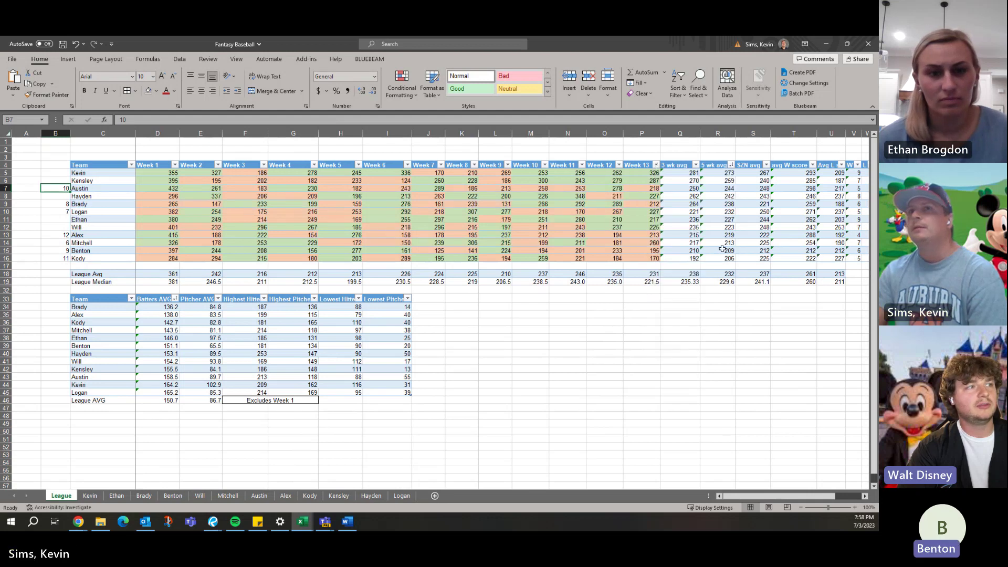
Check the rank cells of rows 16 and 12, and enter the rank 5 in cell B8, beside the row 8 team.
left_click(66, 258)
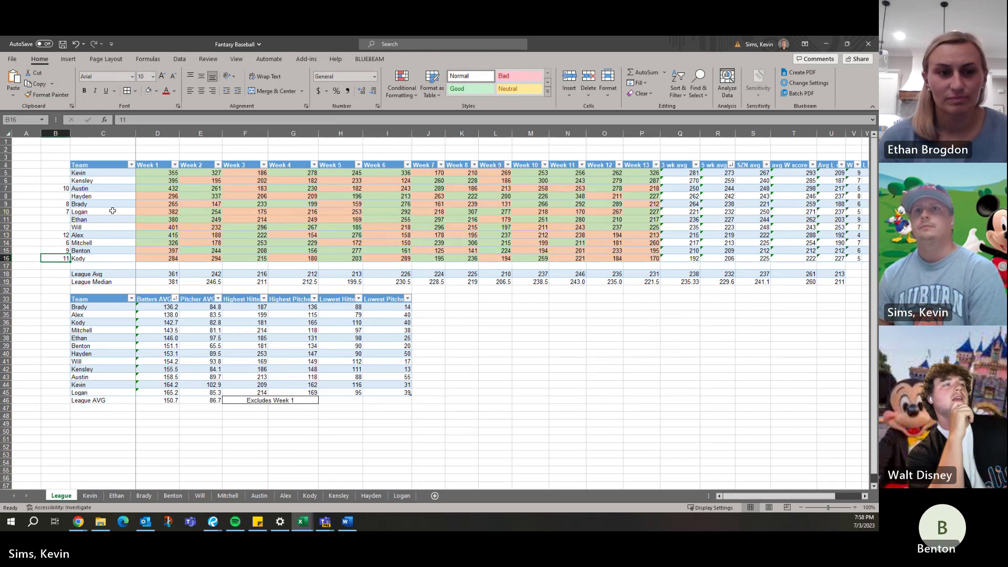
left_click(61, 235)
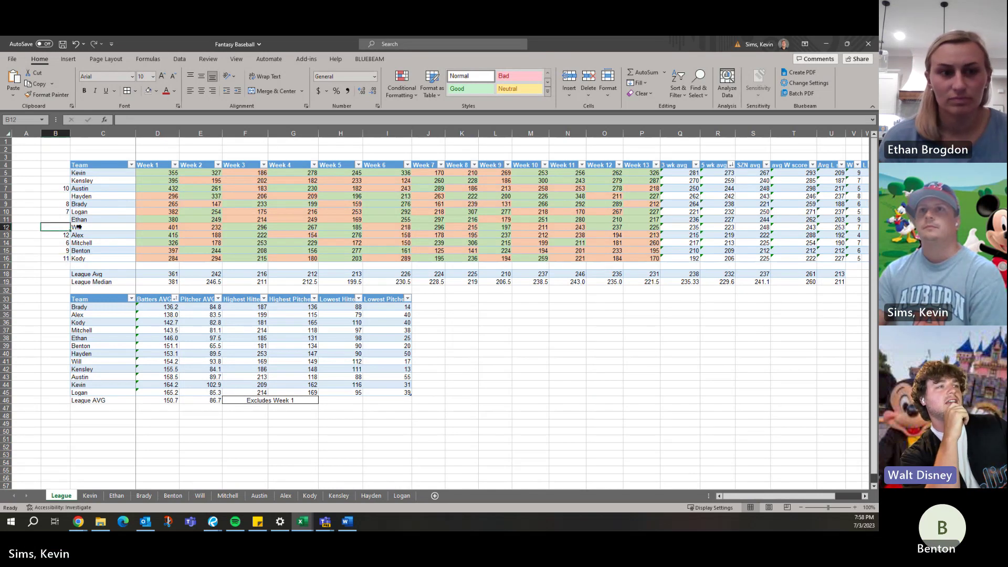
left_click(64, 196)
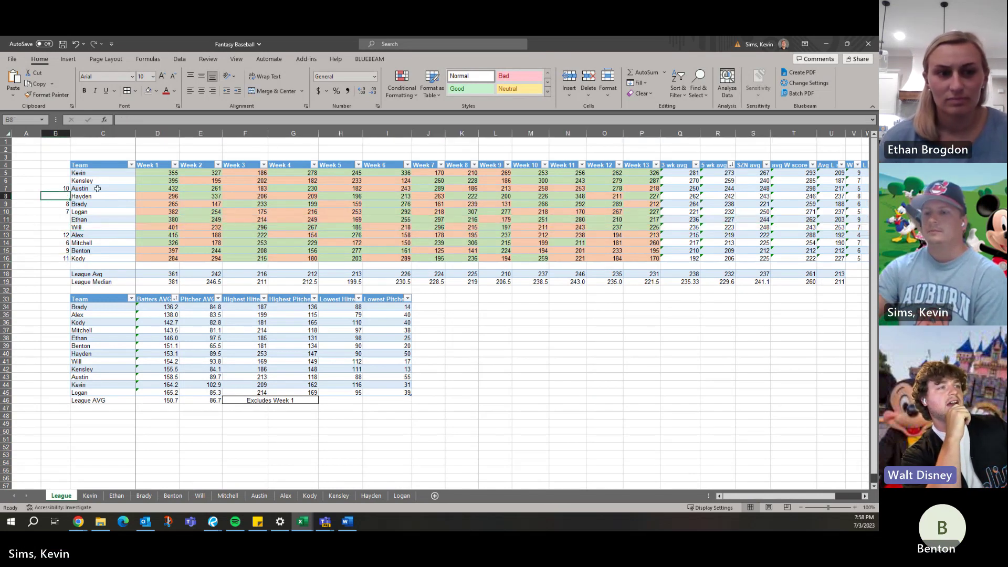
type("5")
key("Return")
Commit the rank 5 in cell B8, and compare the row data of the unranked teams in rows 11, 6 and 12.
key("Return")
key("Return")
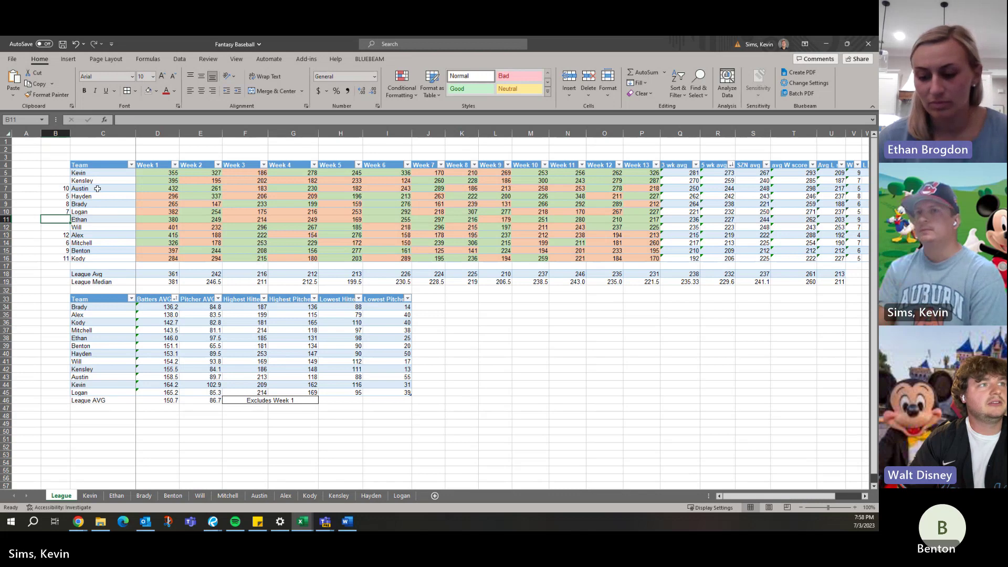
left_click(79, 219)
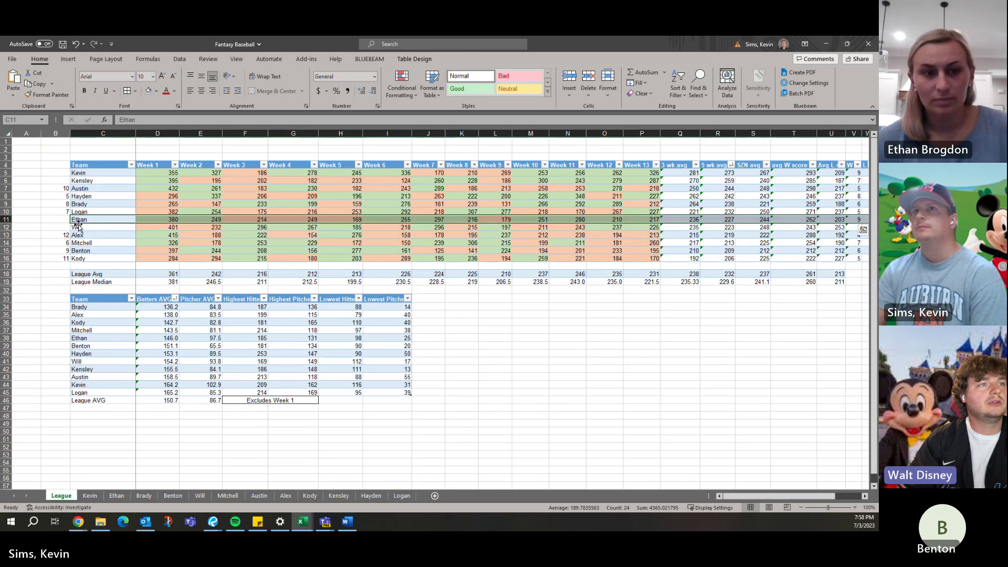
left_click(82, 181)
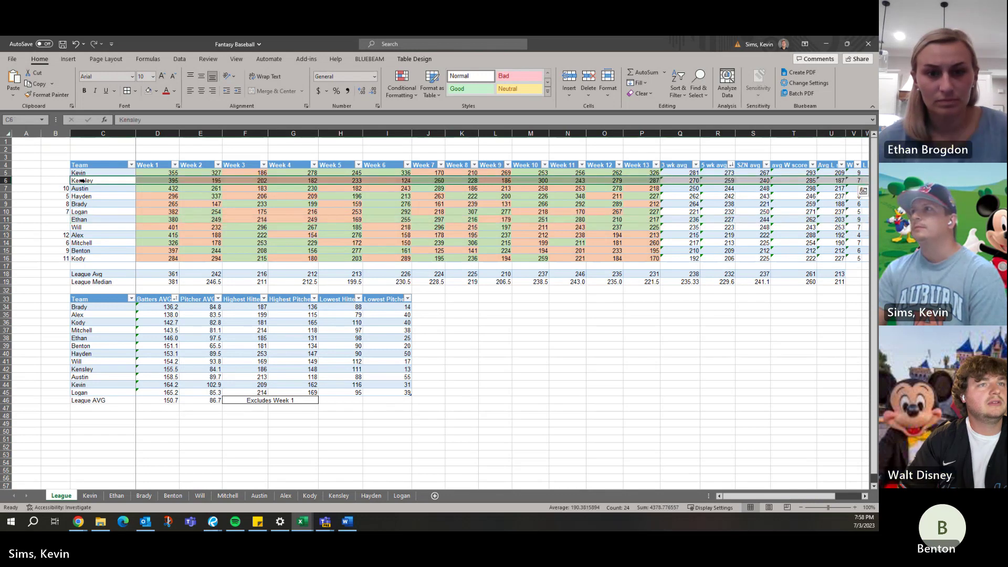
left_click(79, 227)
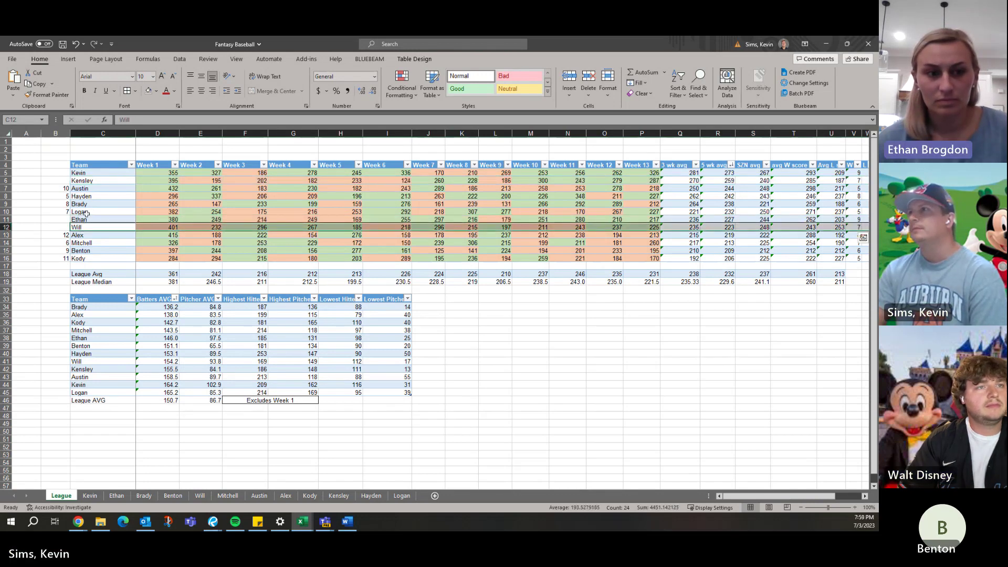
left_click(87, 213)
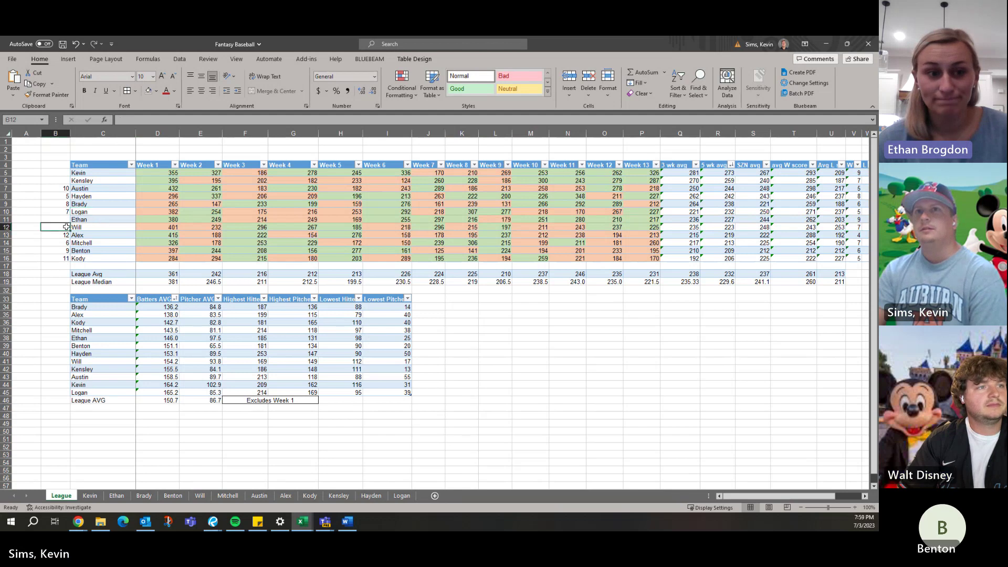
left_click(85, 220)
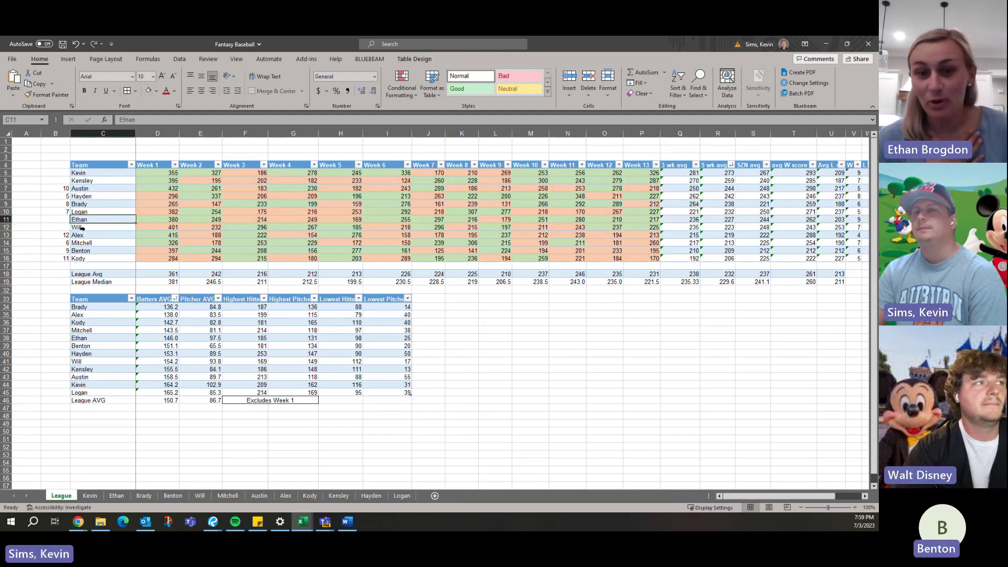
left_click(55, 227)
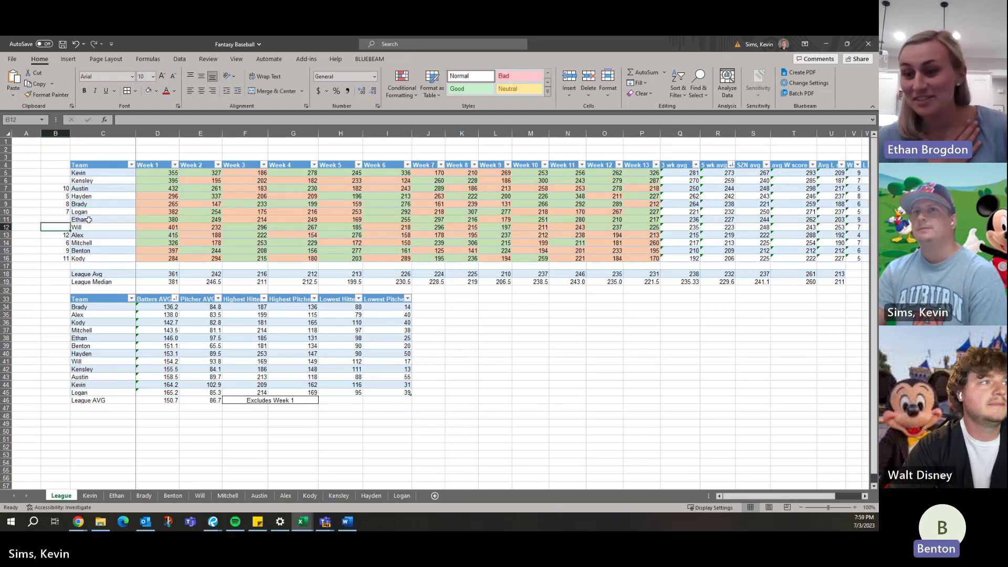
Enter the rank 4 in cell B6, beside the row 6 team.
left_click(63, 179)
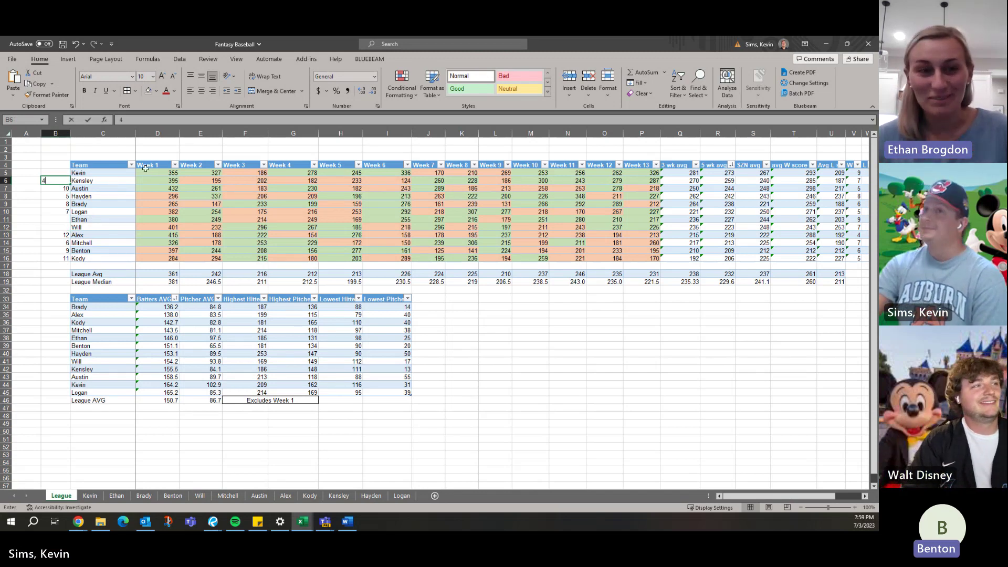
type("4")
key("ctrl+Return")
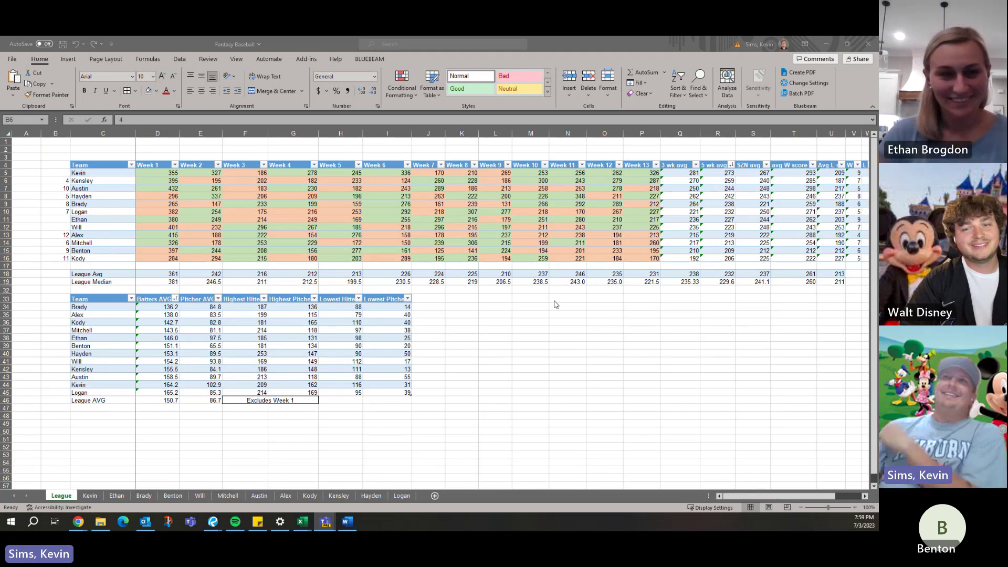
Compare the teams in rows 11 and 12, and enter the rank 3 in cell B11.
left_click(95, 220)
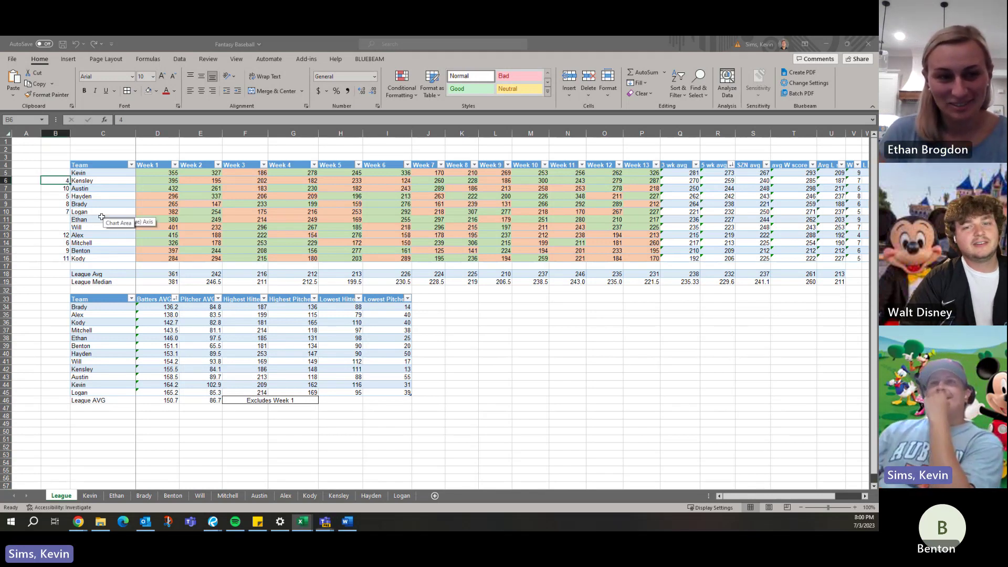
key("Down")
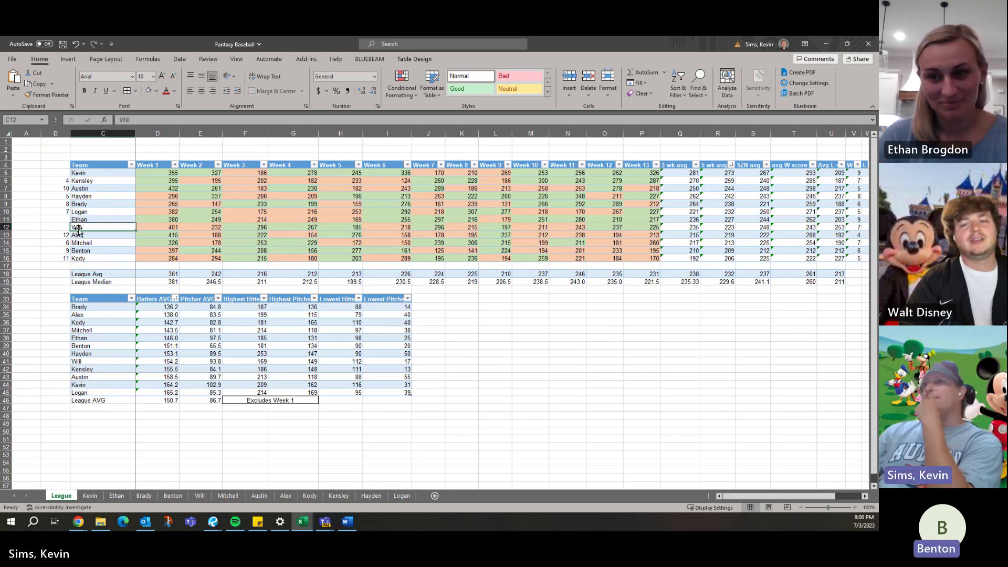
left_click(67, 227)
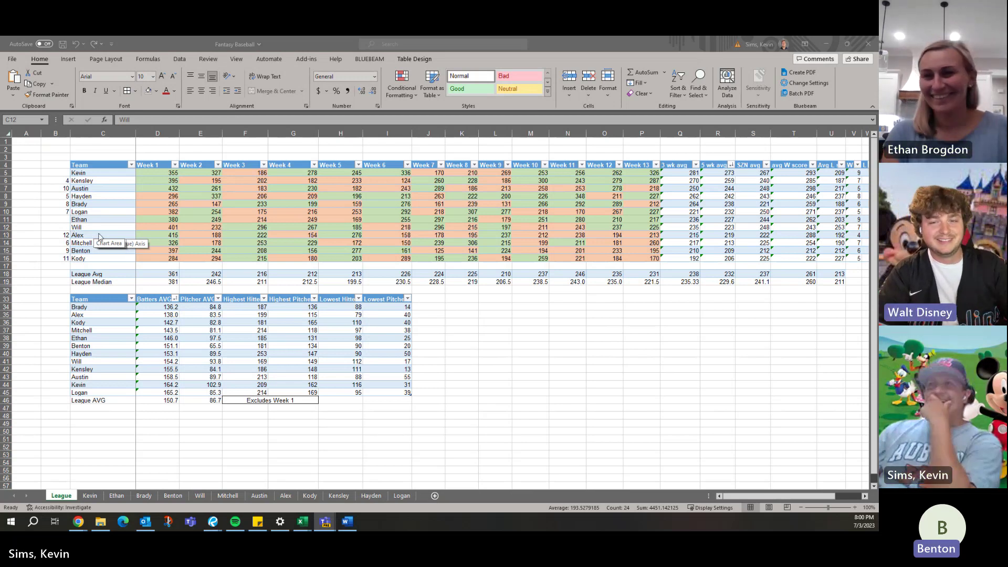
left_click(57, 226)
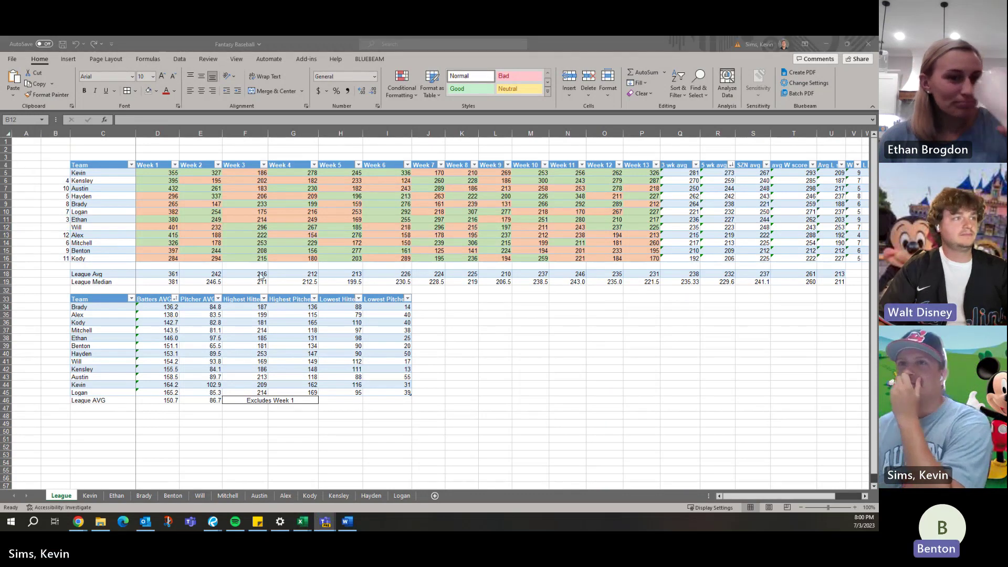
Check the row 11 team's weekly scores and its loss, season, 5-week and 3-week averages.
left_click(112, 219)
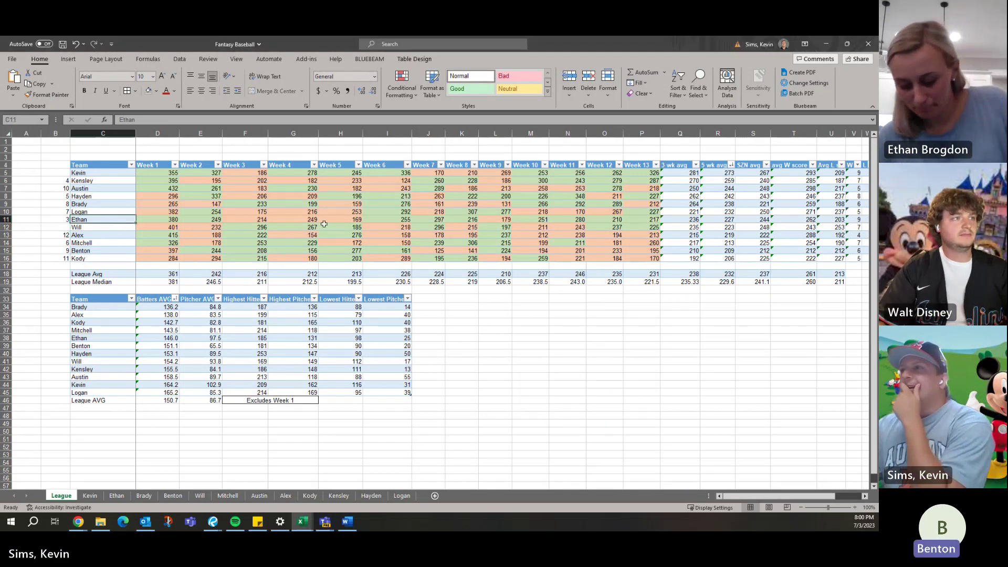
left_click(528, 216)
left_click(759, 213)
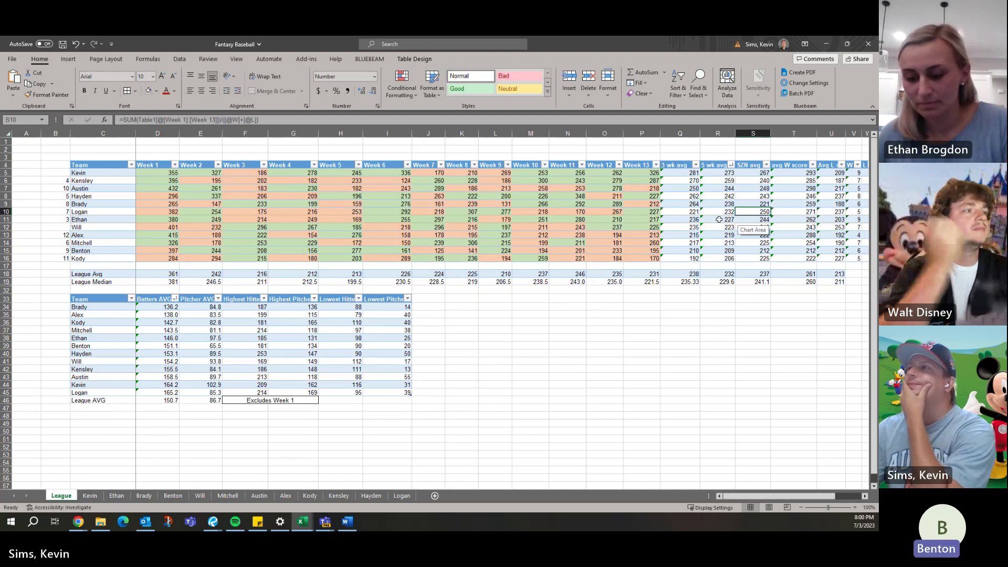
left_click(825, 219)
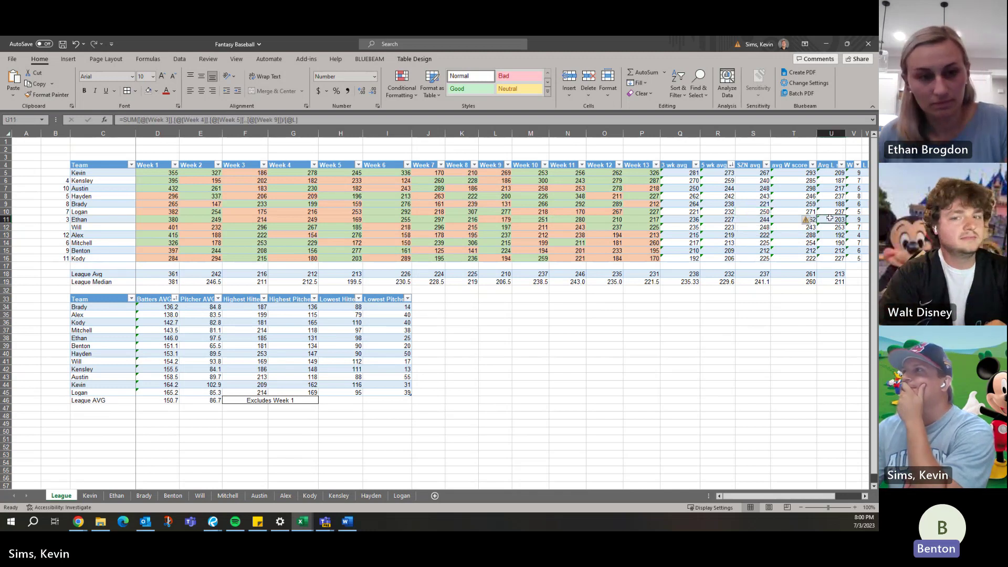
left_click(750, 220)
left_click(728, 221)
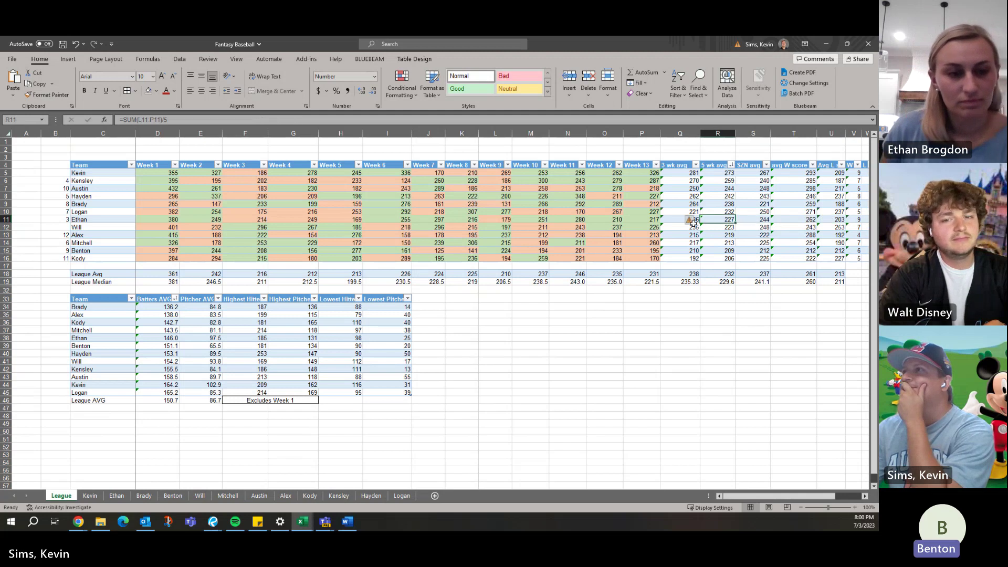
left_click(677, 219)
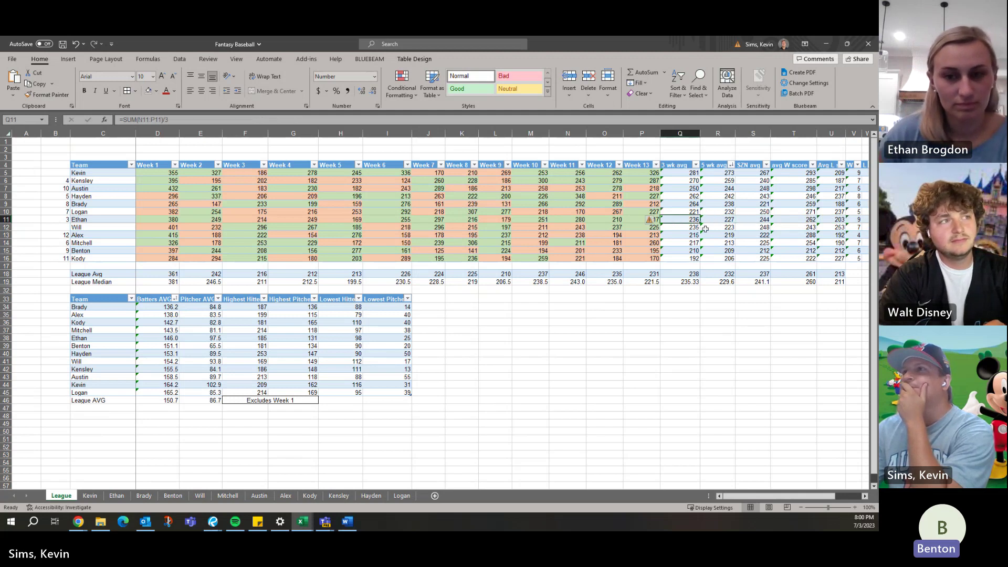
Examine the weekly score chart and the hitting and pitching chart on the row 11 team's sheet, and return to the League sheet.
left_click(116, 495)
scroll(142, 255, "up", 5)
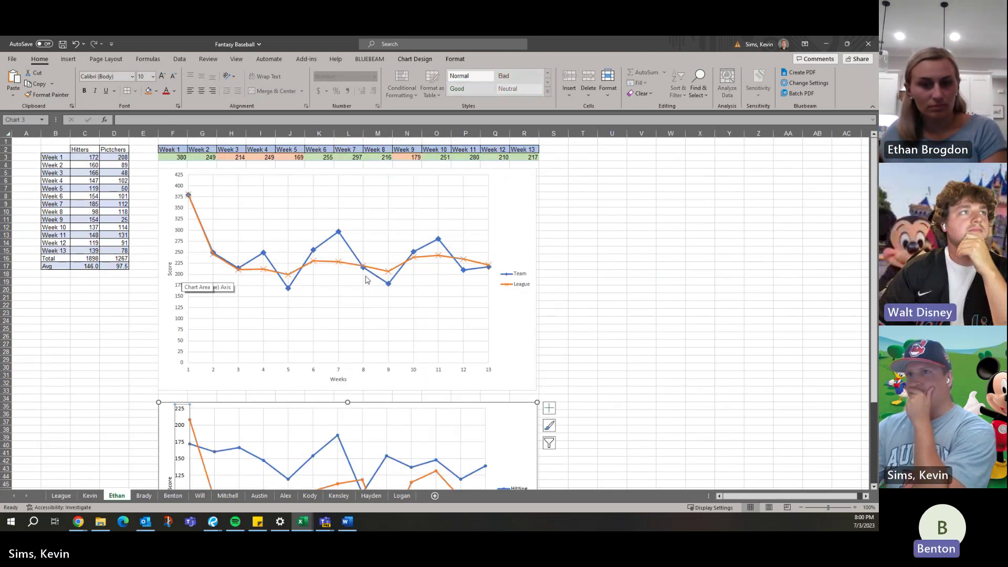
scroll(366, 280, "down", 2)
scroll(366, 280, "down", 7)
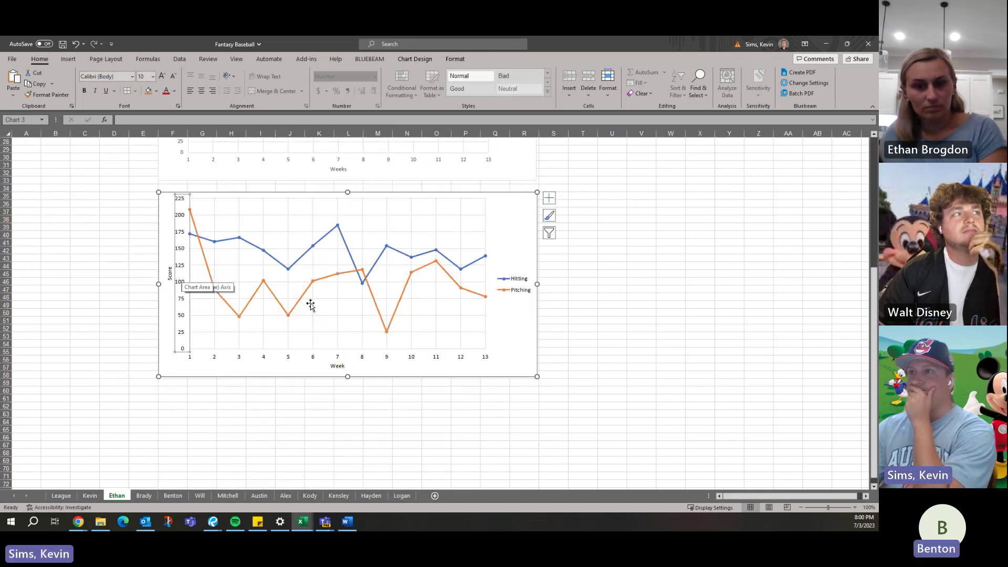
scroll(310, 303, "up", 4)
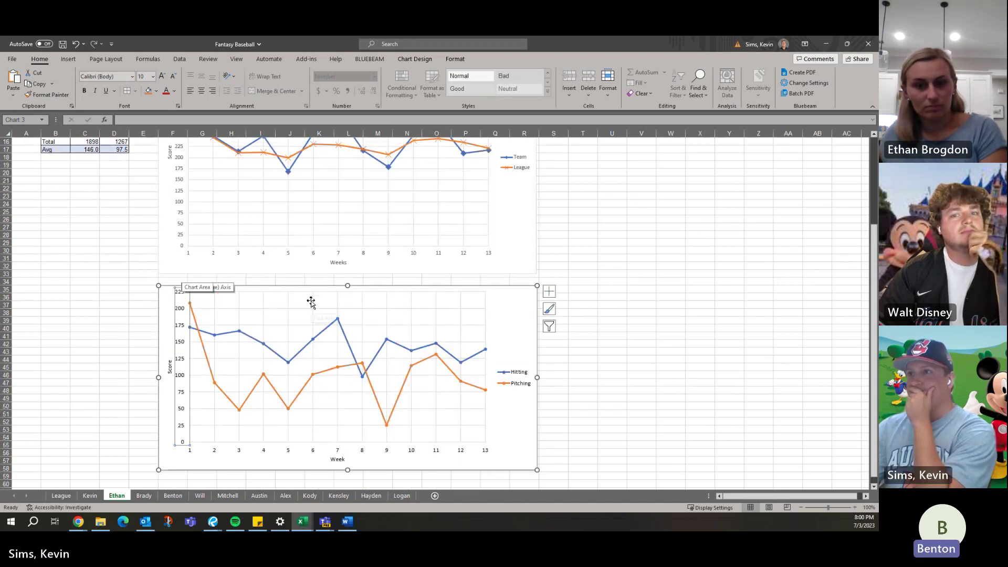
left_click(58, 495)
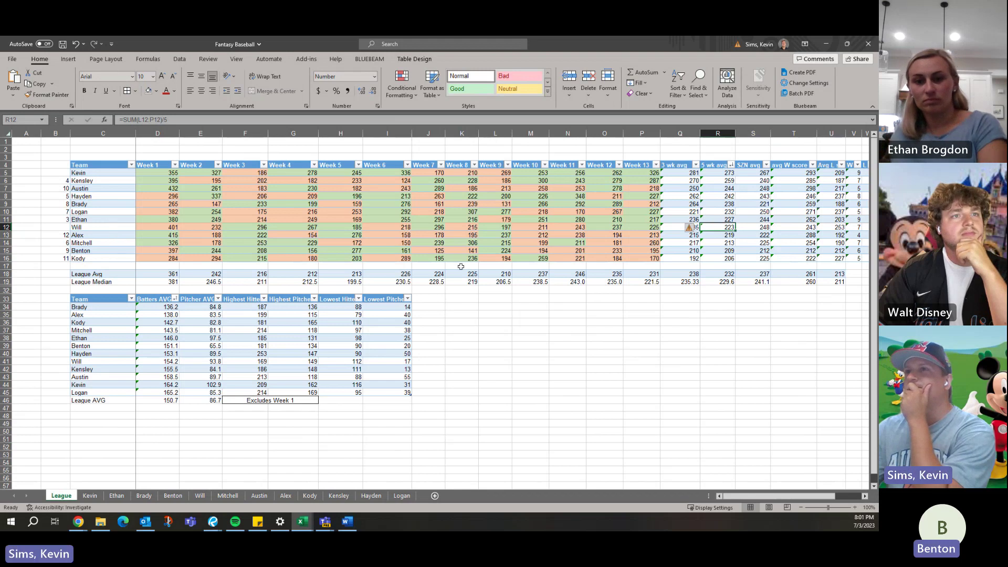
Check the row 11 team's win-loss record and its True W and True L values based on the league median.
left_click(97, 220)
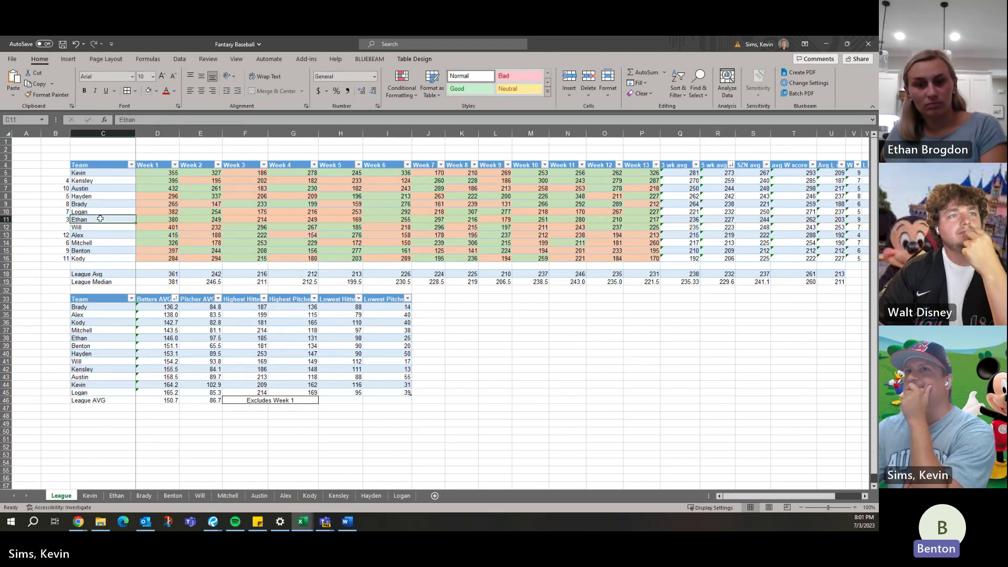
left_click(76, 219)
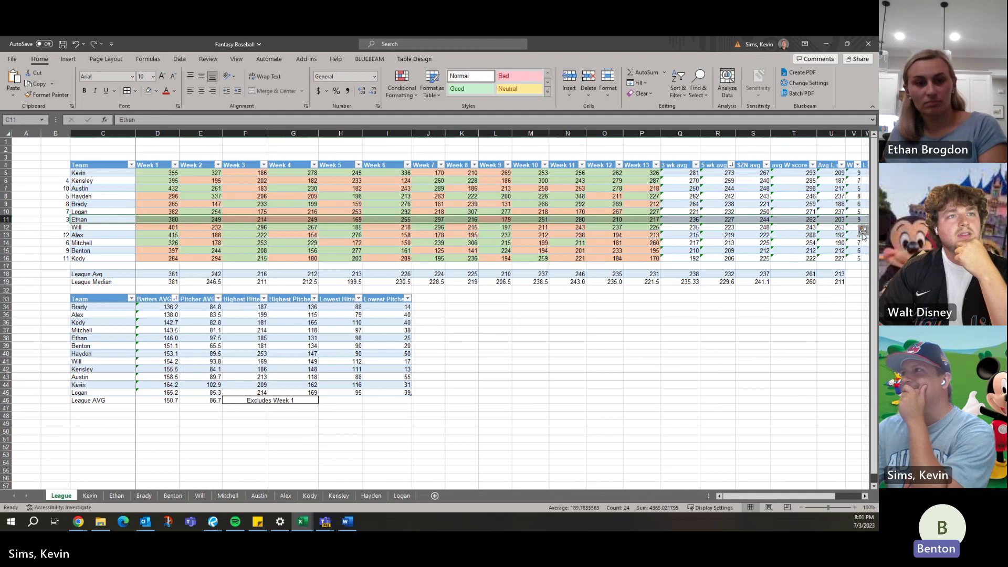
left_click(865, 496)
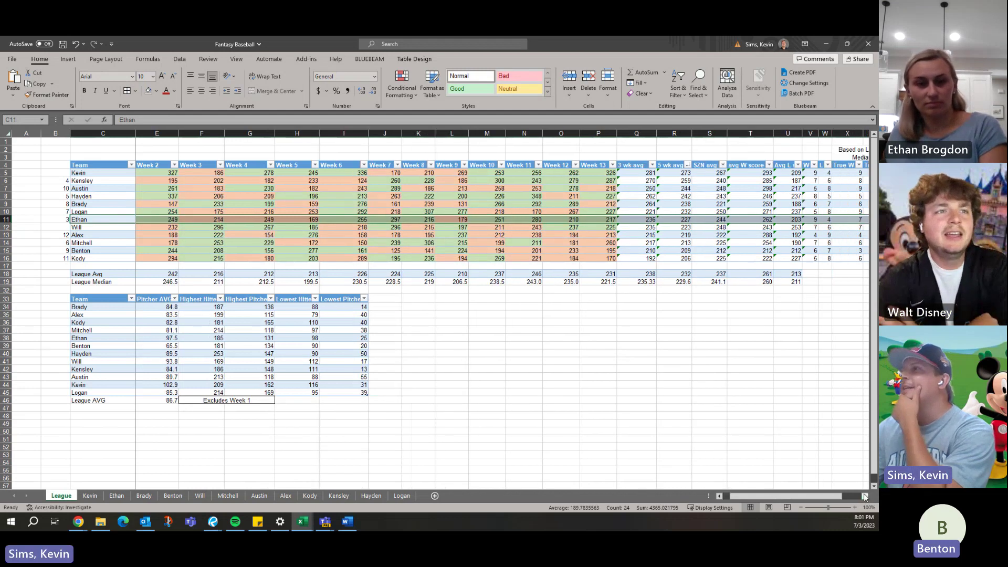
left_click(865, 495)
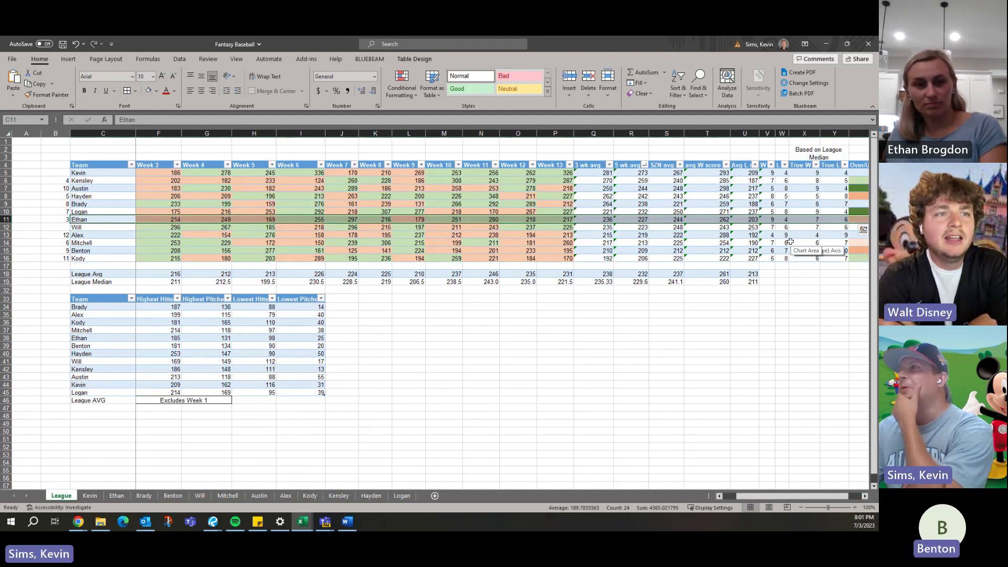
left_click(812, 219)
left_click(829, 219)
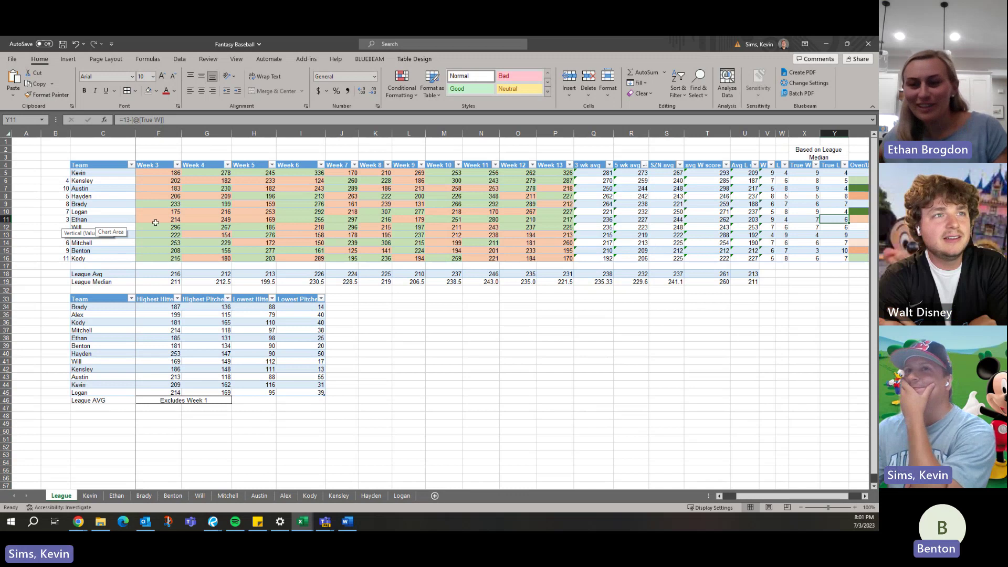
left_click(134, 214)
left_click(114, 226)
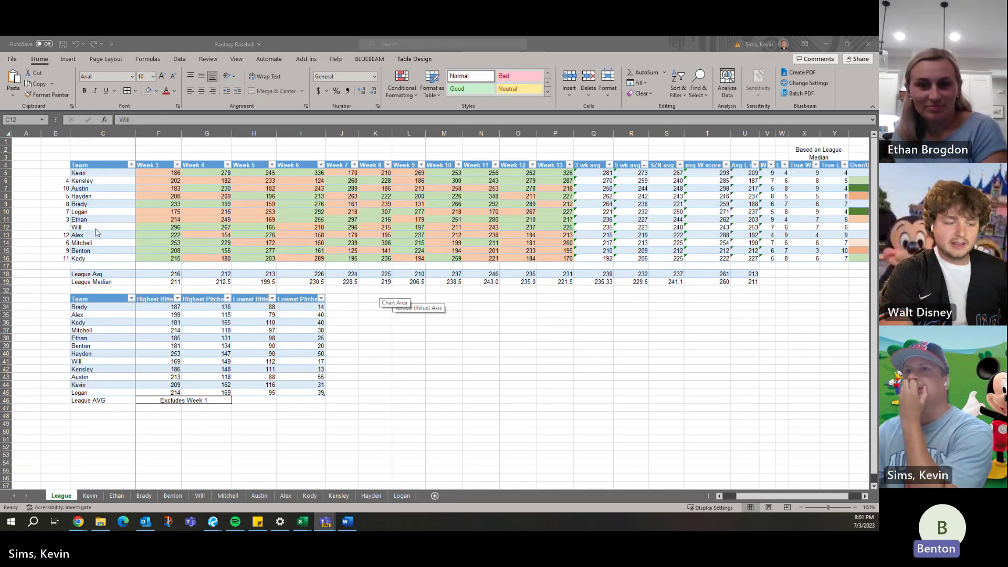
Sort the lower team table by the Highest Hitter column from largest to smallest.
left_click(119, 496)
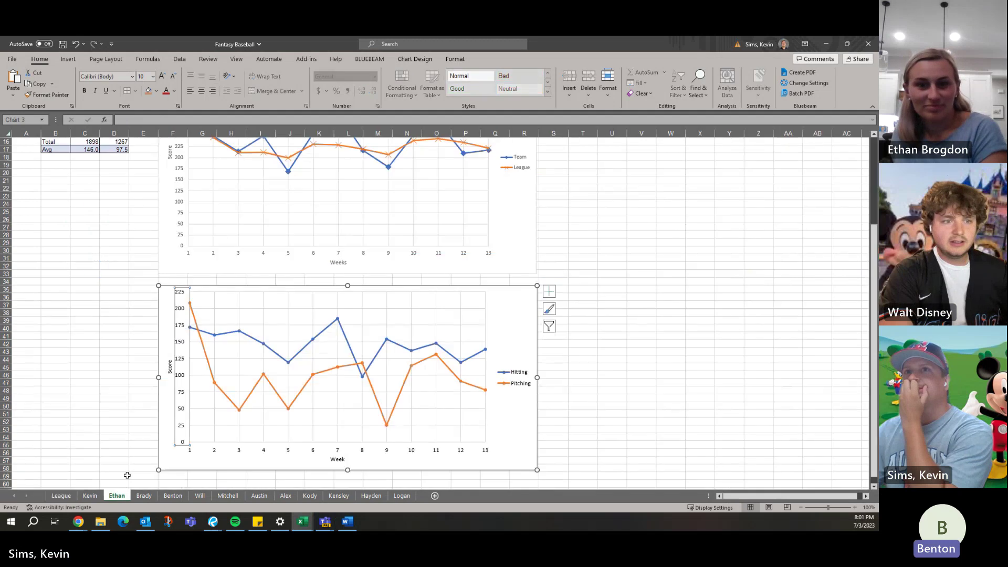
left_click(70, 497)
left_click(178, 275)
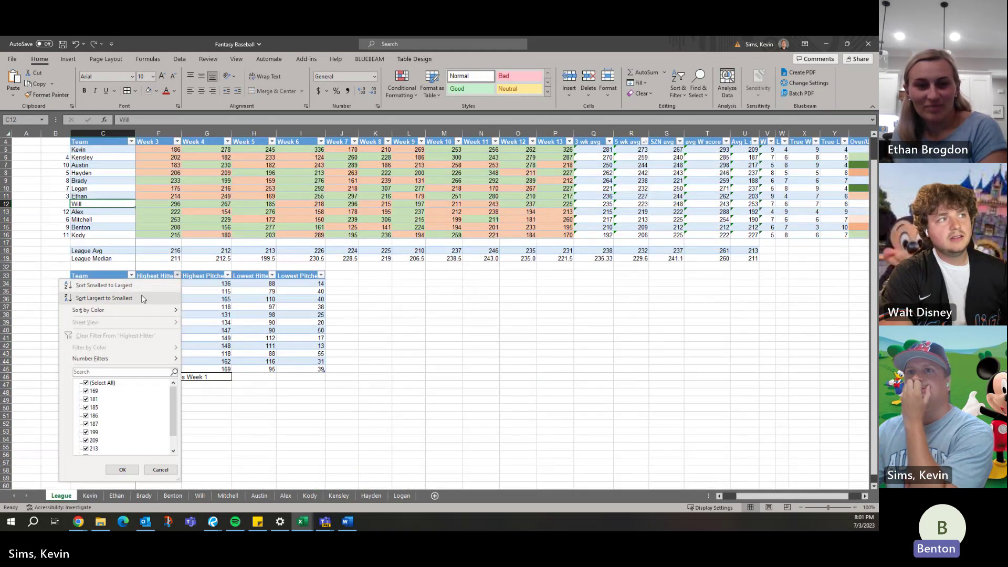
left_click(104, 299)
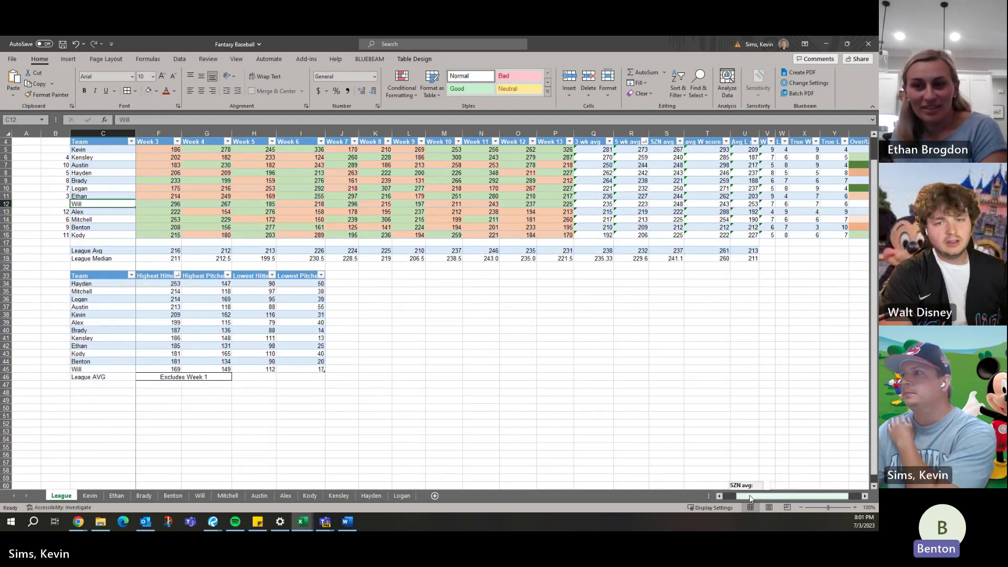
Sort the lower team table by the Batters AVG column from largest to smallest.
left_click_drag(749, 495, 600, 470)
left_click(174, 276)
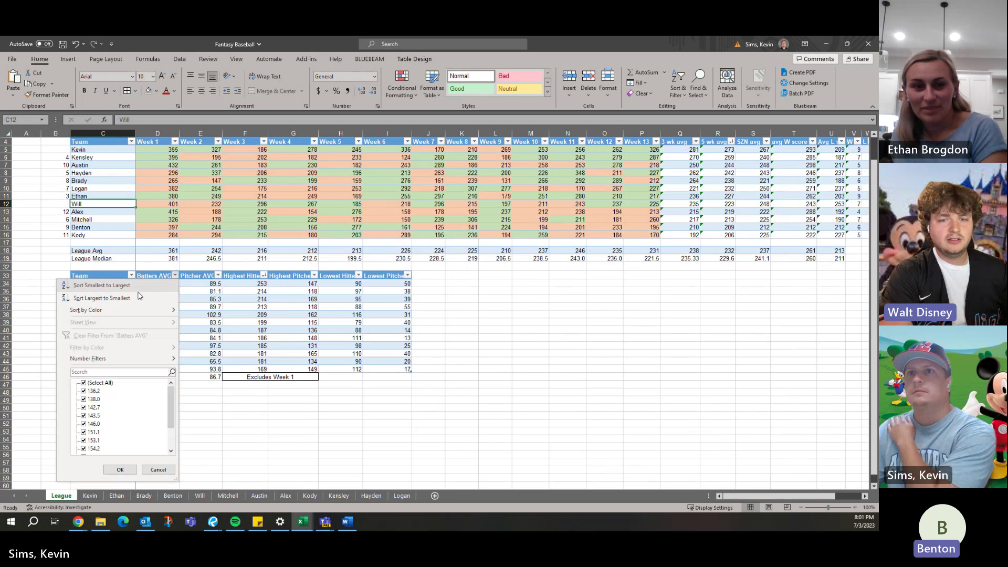
left_click(104, 298)
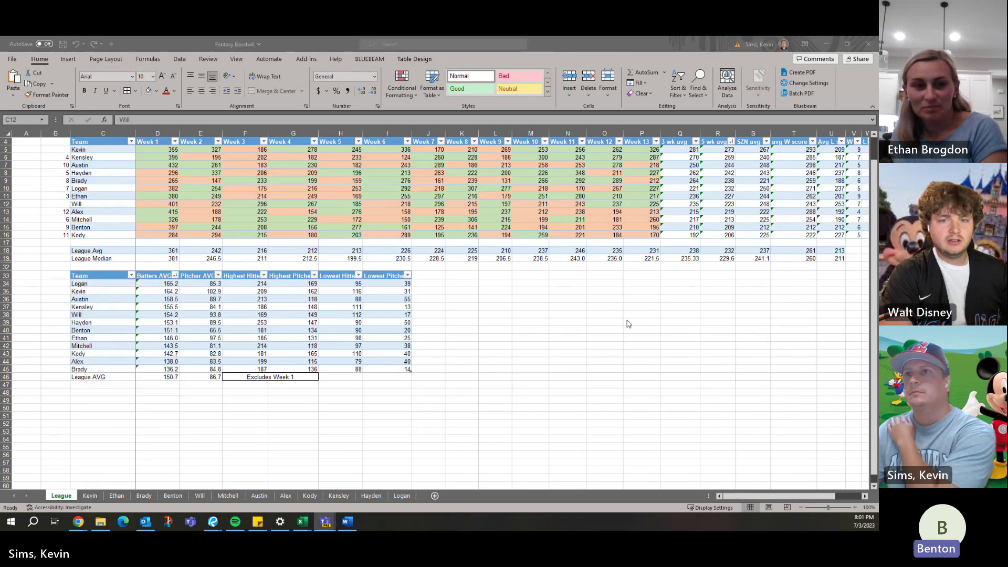
scroll(141, 309, "up", 1)
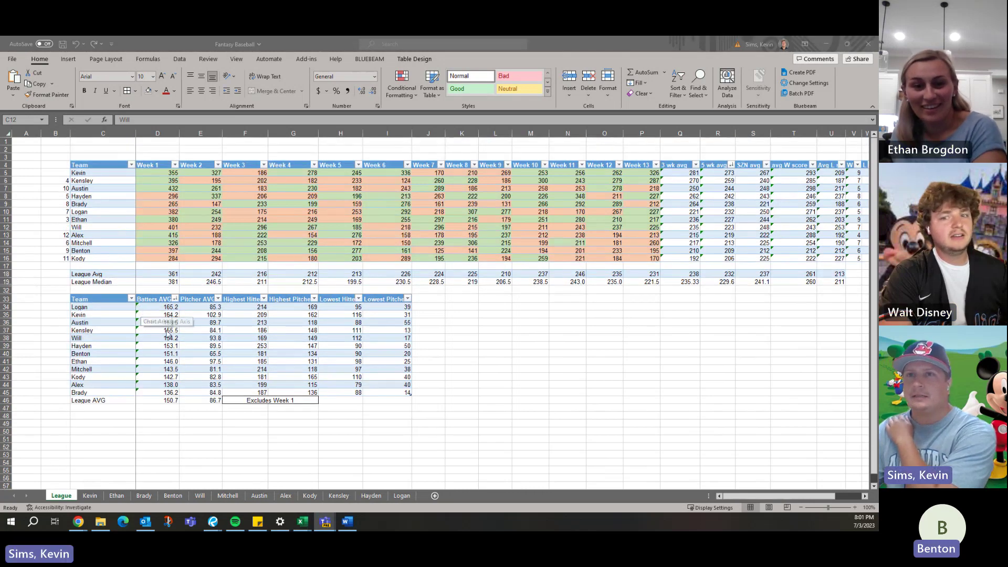
Check the Batters AVG values in rows 39 and 41 and the Pitcher AVG value in cell E41.
left_click(166, 346)
left_click(167, 362)
left_click(202, 361)
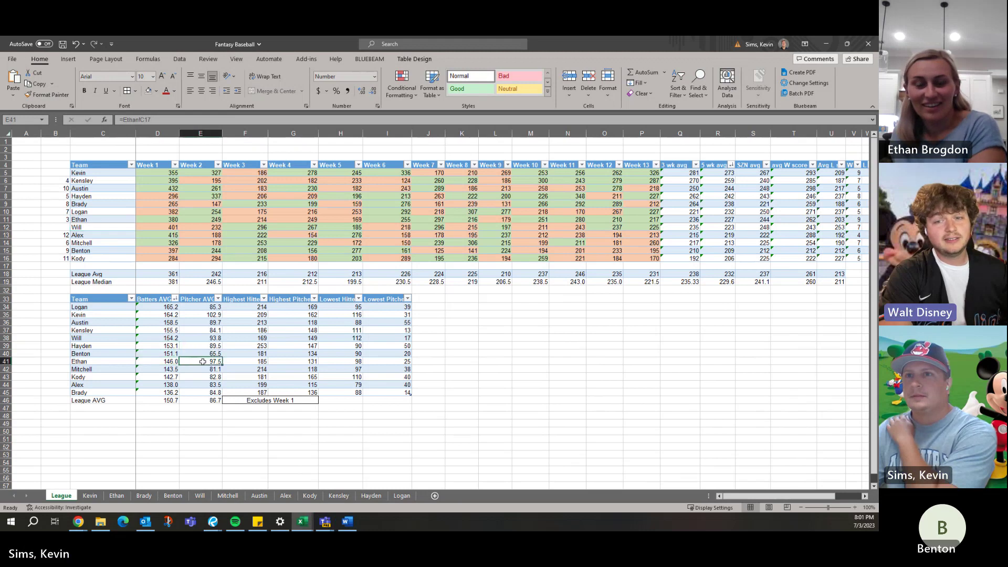
Sort the lower team table by the Pitcher AVG column from largest to smallest.
left_click(218, 299)
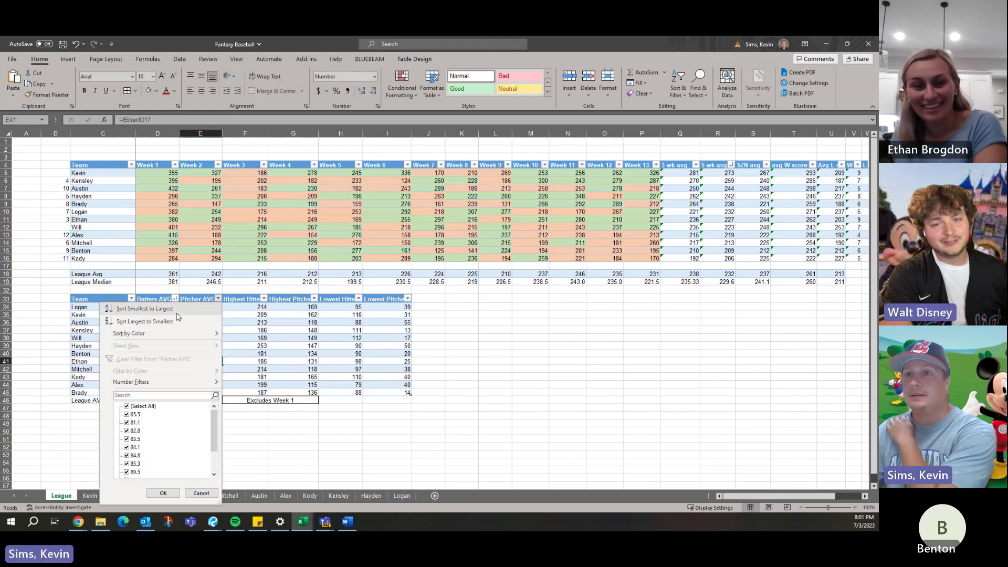
left_click(157, 317)
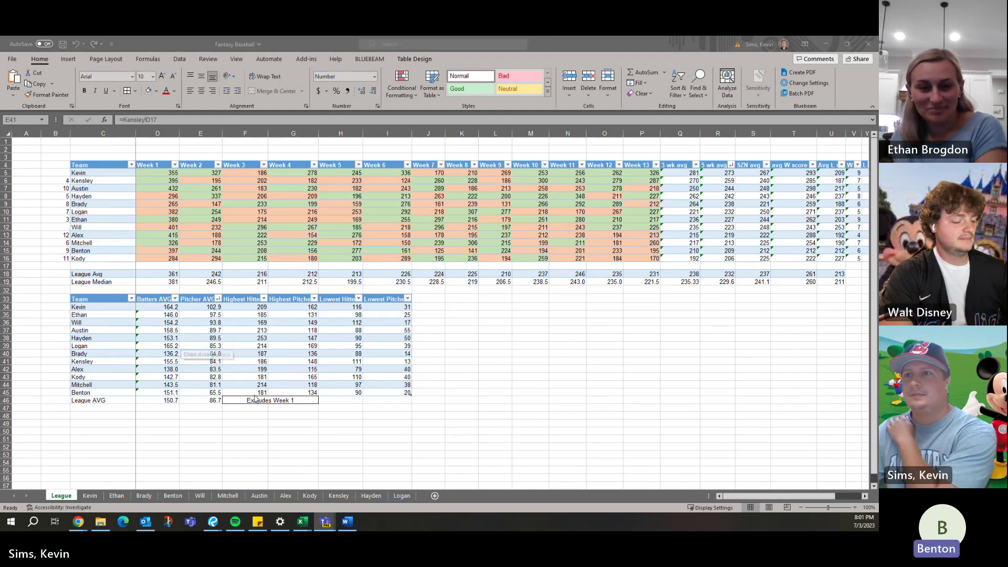
scroll(259, 405, "down", 4)
scroll(259, 404, "up", 2)
scroll(259, 404, "up", 2)
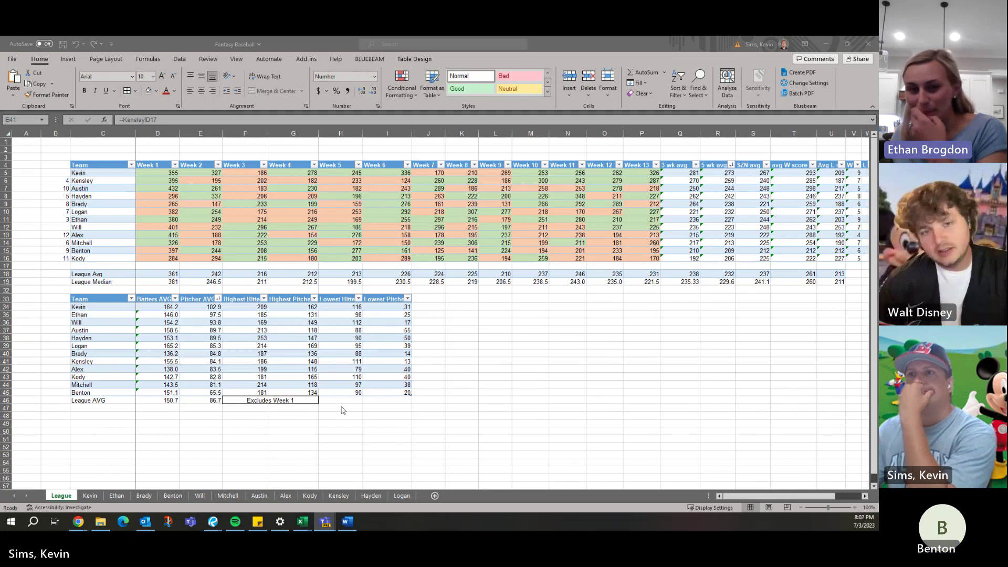
left_click(274, 403)
left_click(273, 402)
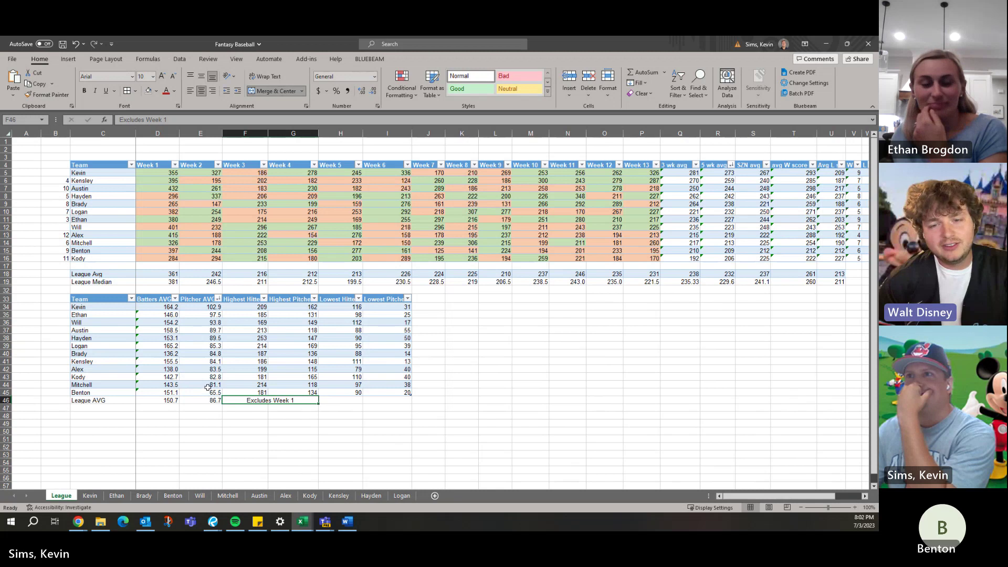
Assign power ranking number 2 to the team in row 12, entering it in cell B12.
left_click(69, 227)
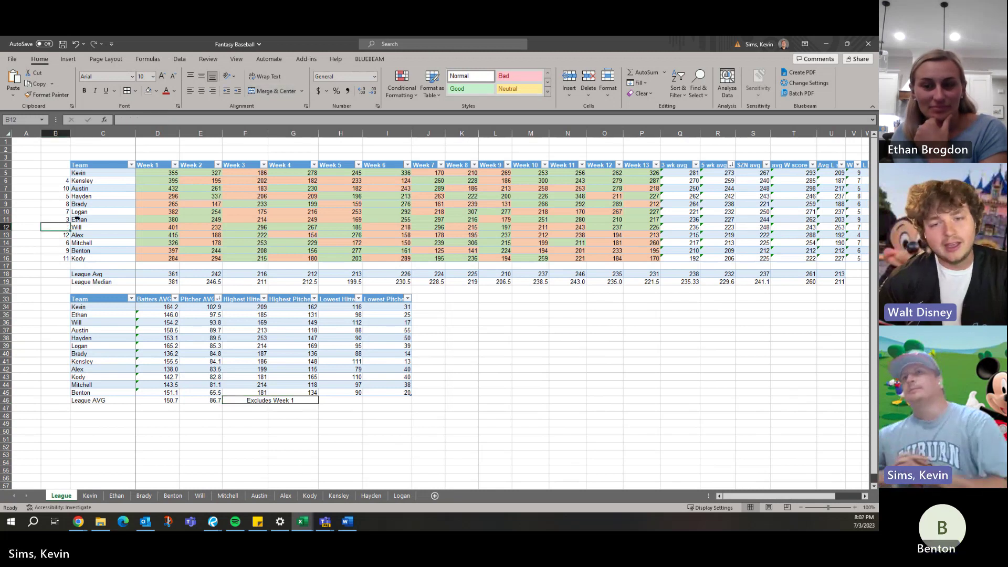
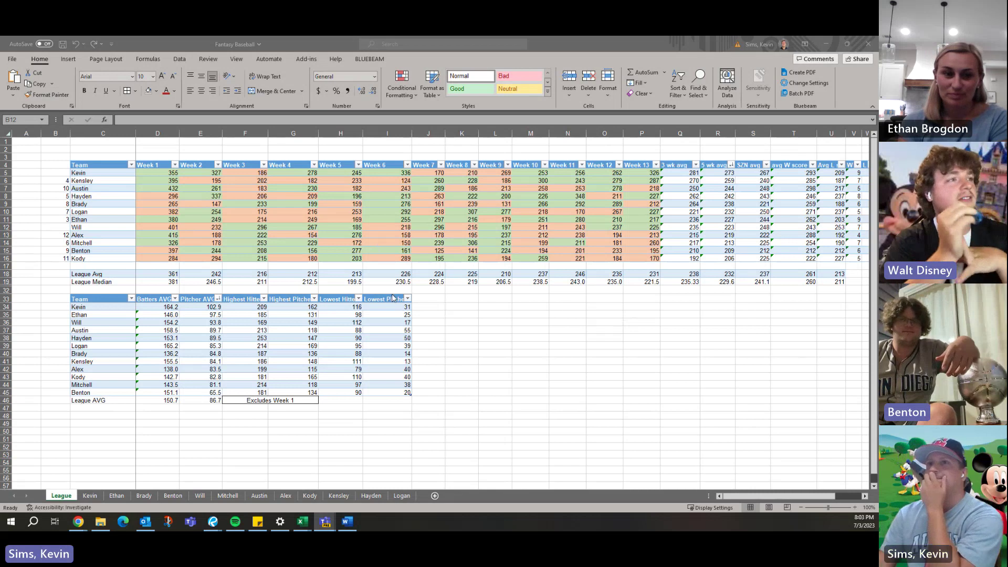
left_click(108, 281)
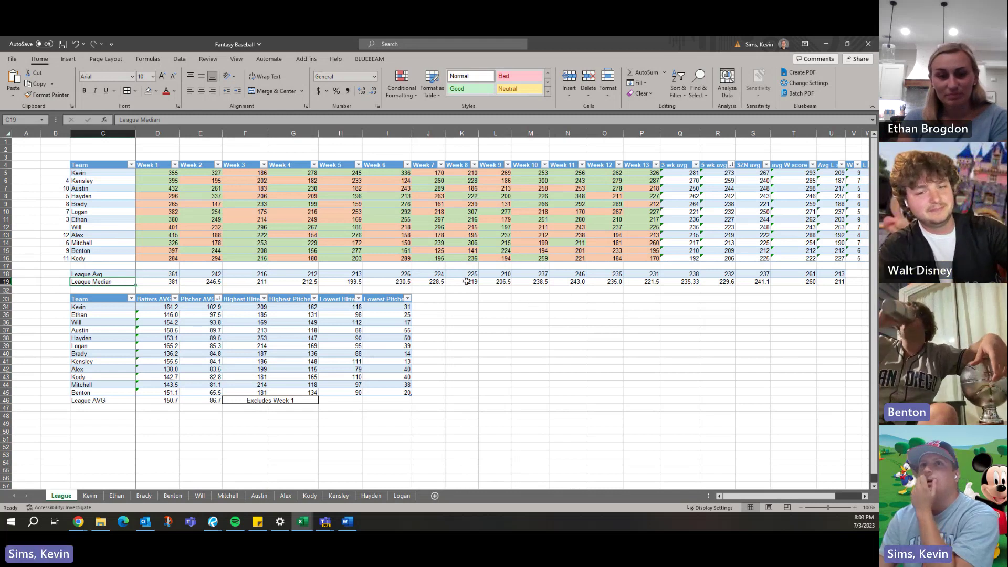
left_click(66, 227)
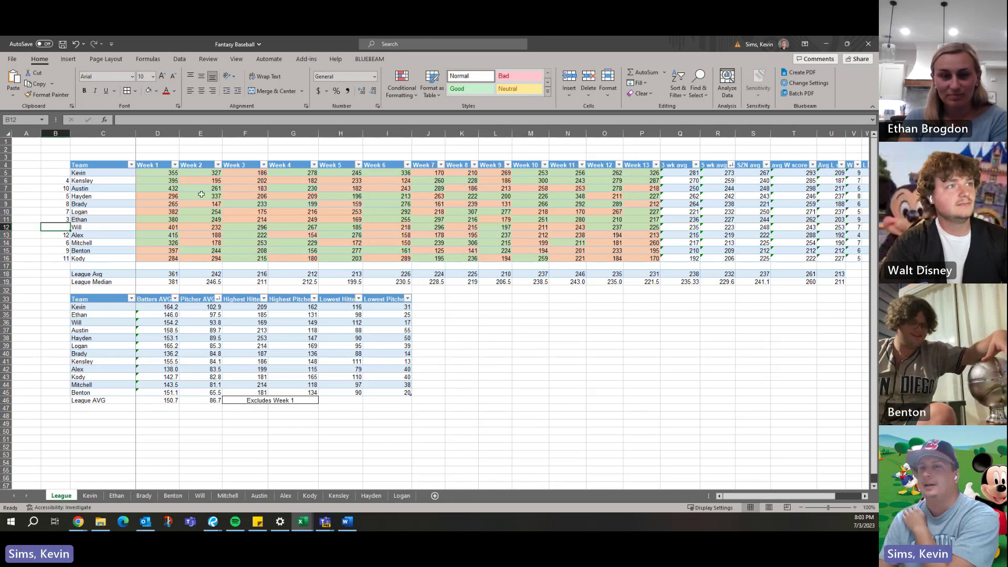
type("2")
key("Return")
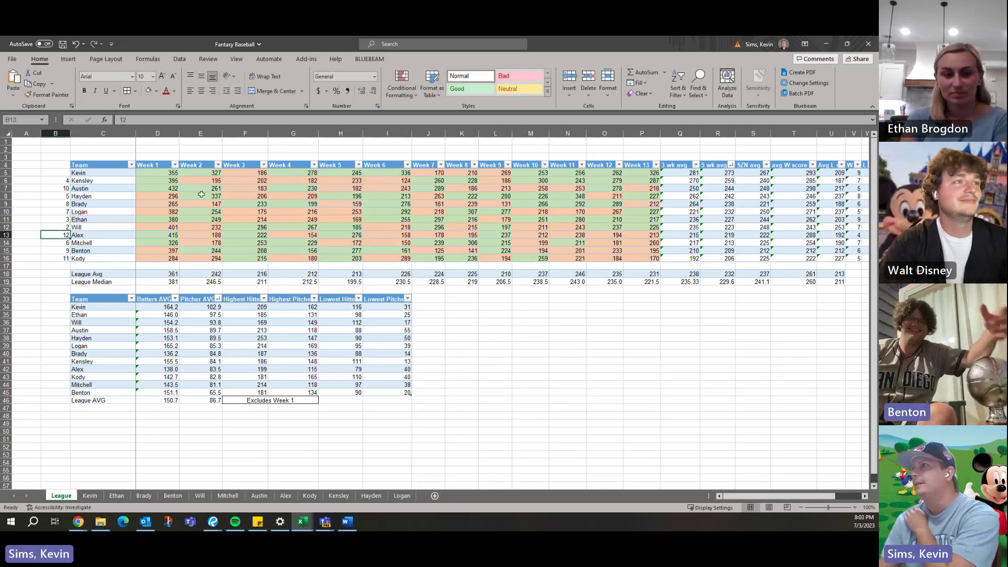
Check the row 12 team's 5 wk avg and SZN avg values.
left_click(754, 225)
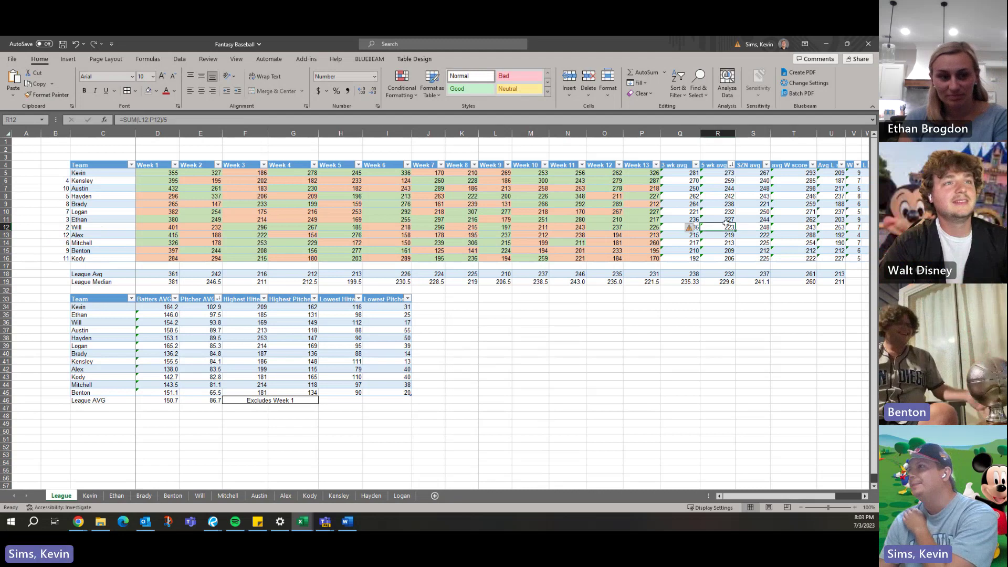
left_click(736, 227)
left_click(753, 227)
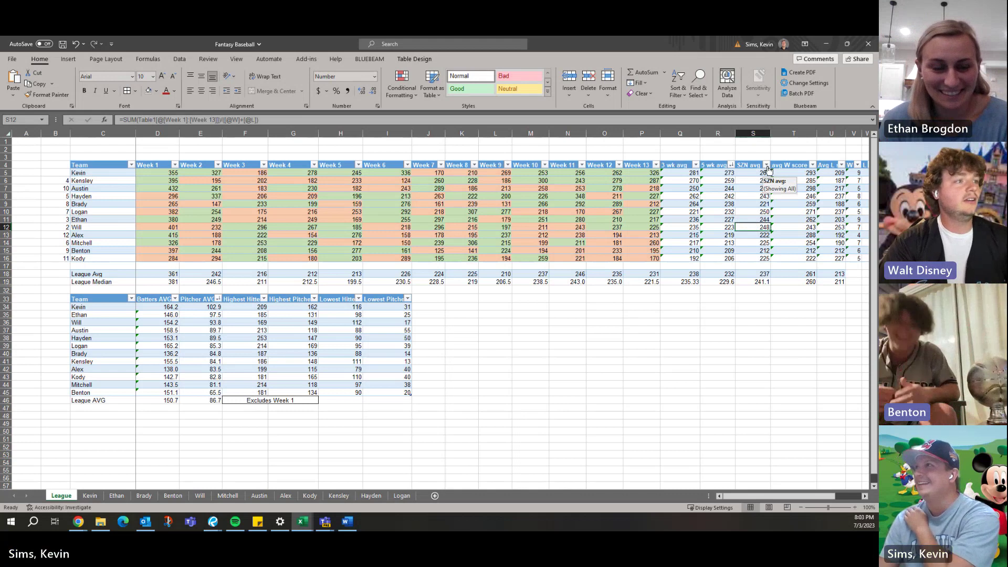
Assign power ranking number 1 to the team in row 5, entering it in cell B5.
left_click(51, 172)
type("1")
key("Return")
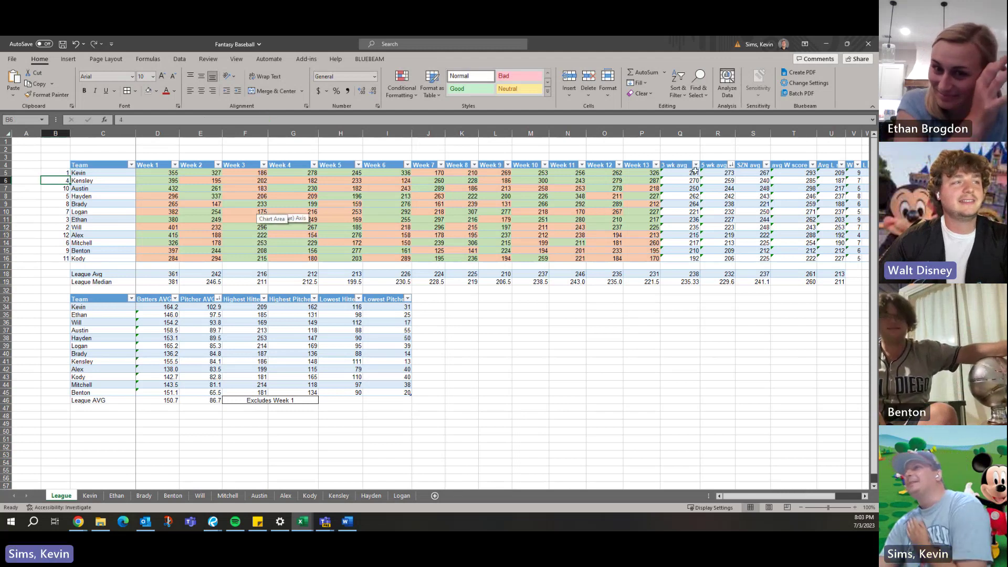
Sort the upper team table by the SZN avg column from largest to smallest and compare the leading teams' season averages.
left_click(766, 164)
left_click(728, 188)
left_click(756, 173)
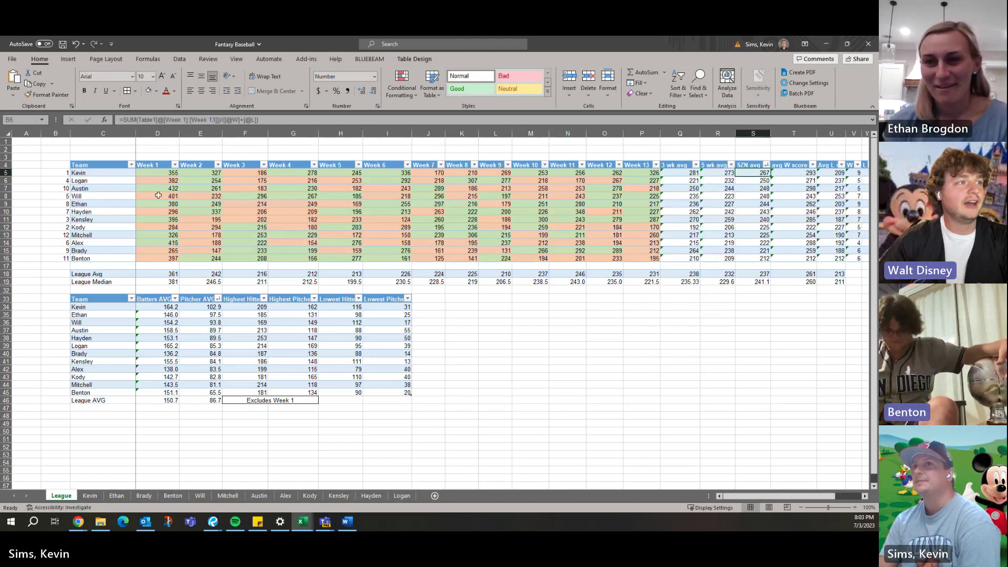
left_click(764, 181)
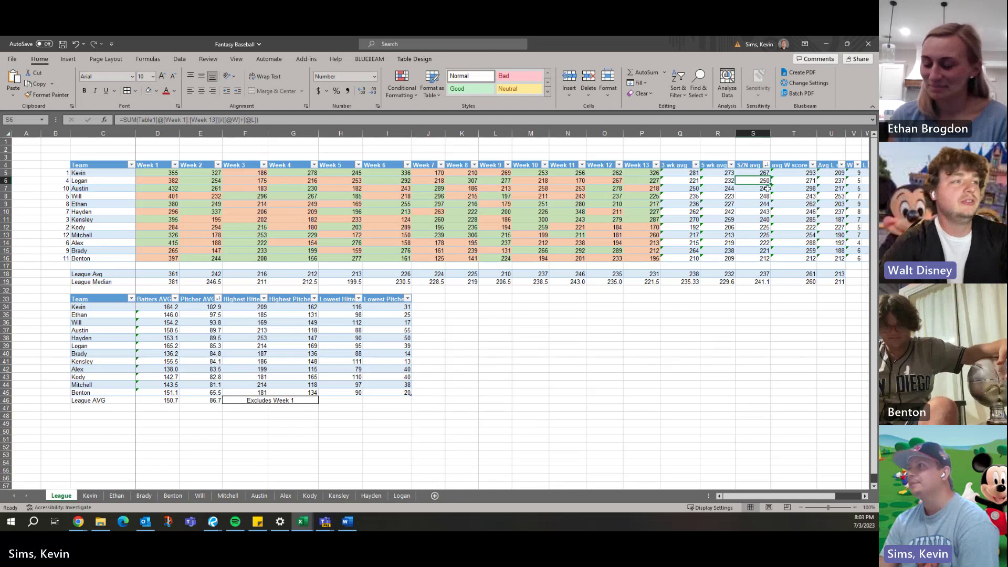
left_click(766, 196)
left_click(770, 181)
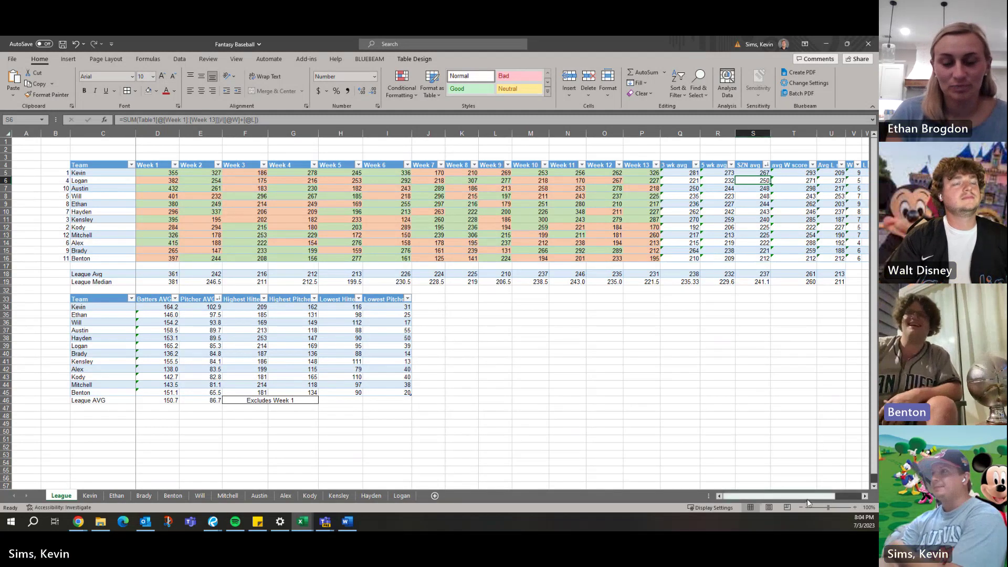
Check the teams' win-loss records and the True W, True L and Over/Under columns based on the league median.
scroll(807, 498, "right", 1)
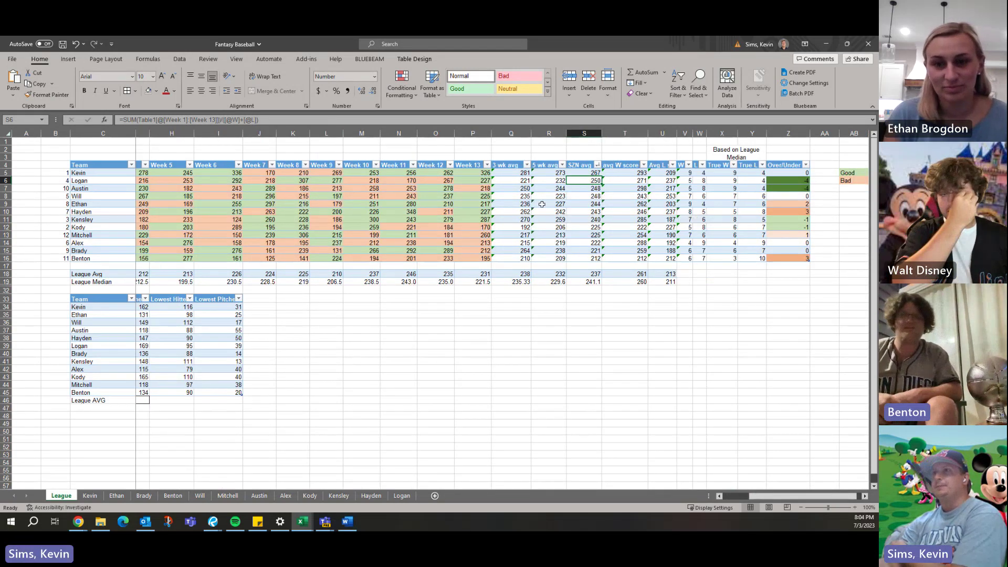
left_click_drag(759, 498, 724, 498)
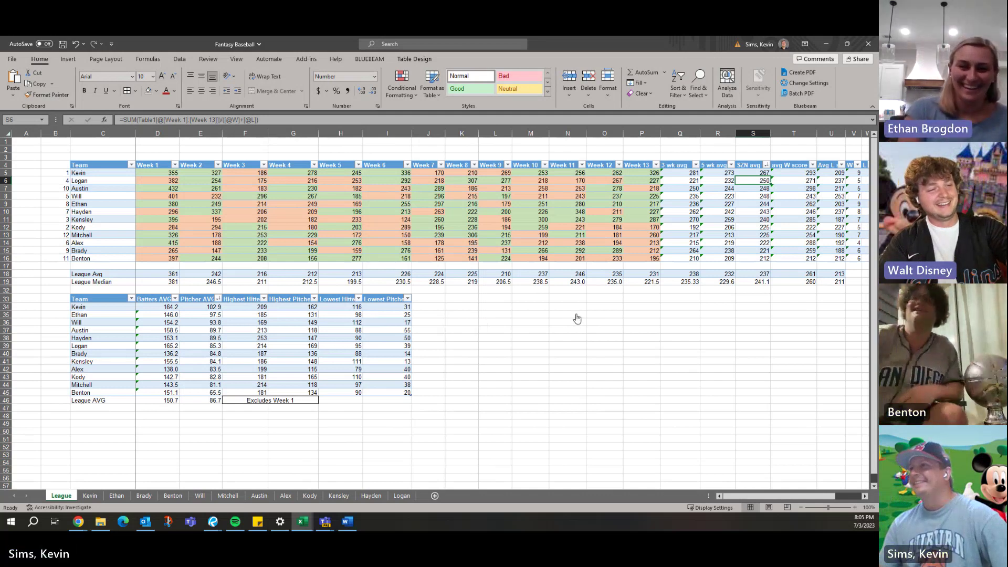
key("alt+Tab")
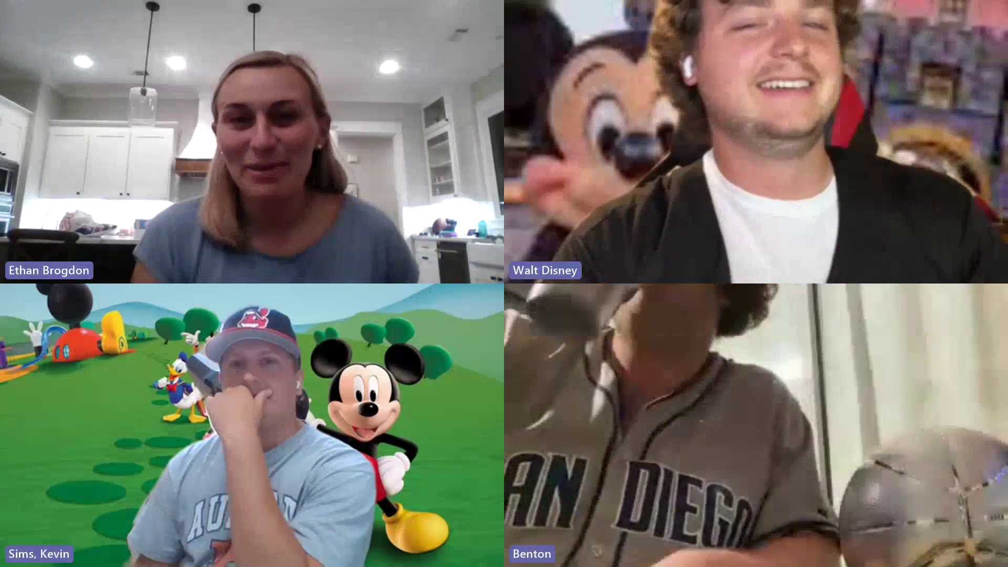